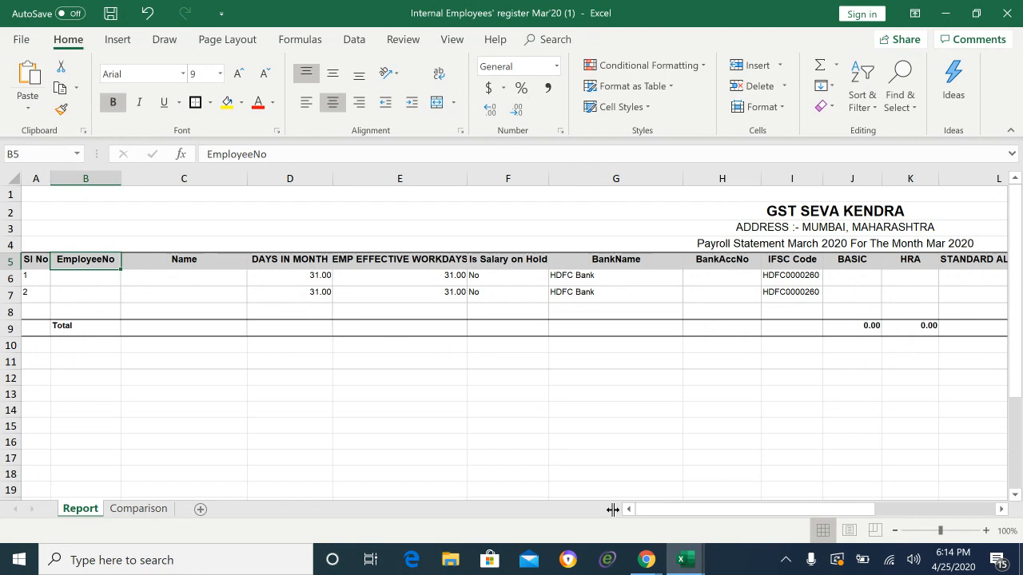
# Step: Review the first employee's days values and the GST SEVA KENDRA title lines
pyautogui.press('Down')
pyautogui.press('Down')
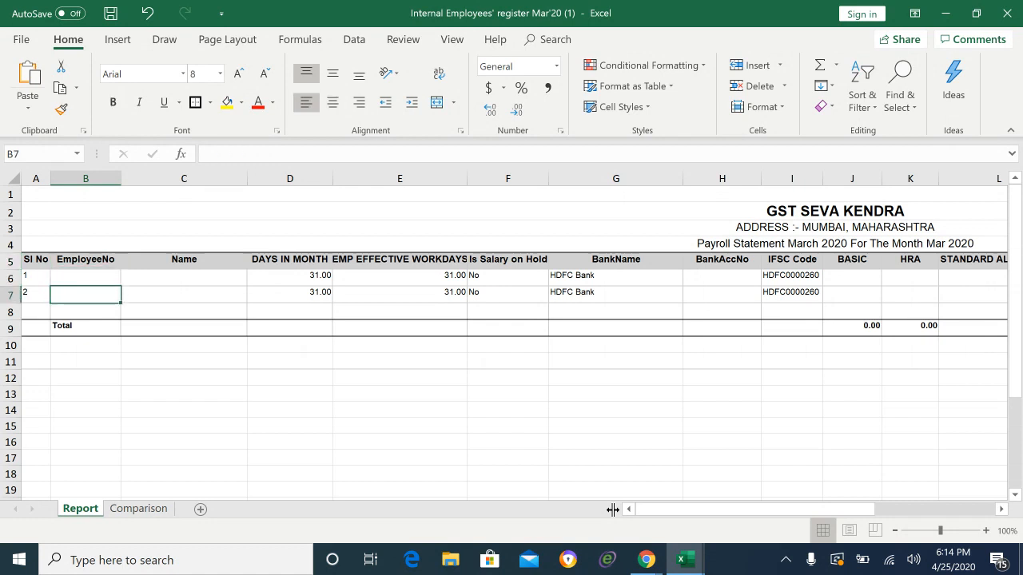
pyautogui.press('Up')
pyautogui.press('Right')
pyautogui.press('Right')
pyautogui.press('Right')
pyautogui.press('Right')
pyautogui.press('Right')
pyautogui.press('Left')
pyautogui.press('Left')
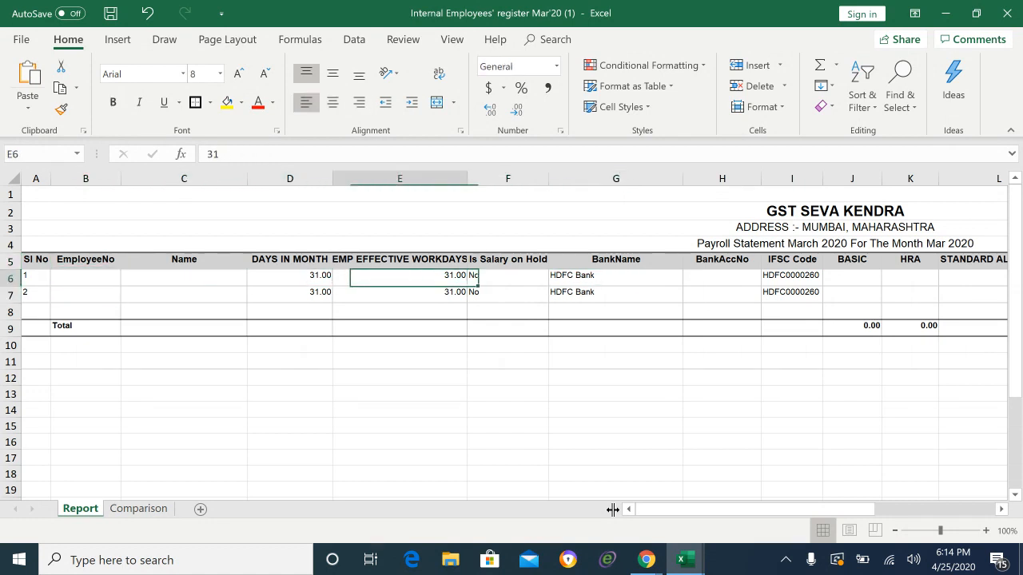
pyautogui.press('Left')
pyautogui.press('Down')
pyautogui.press('Down')
pyautogui.press('Up')
pyautogui.press('Up')
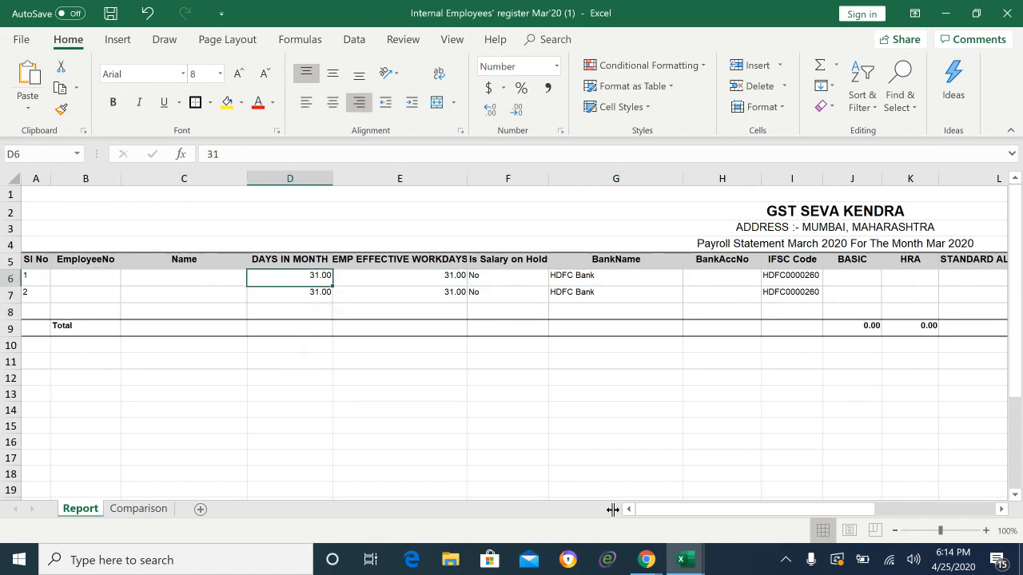
pyautogui.press('Left')
pyautogui.press('Left')
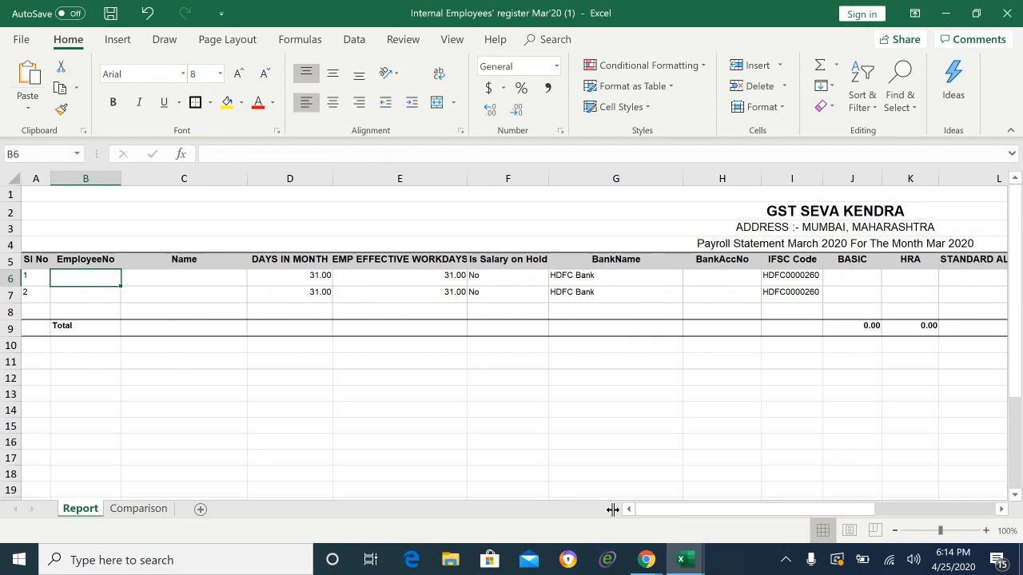
pyautogui.press('Up')
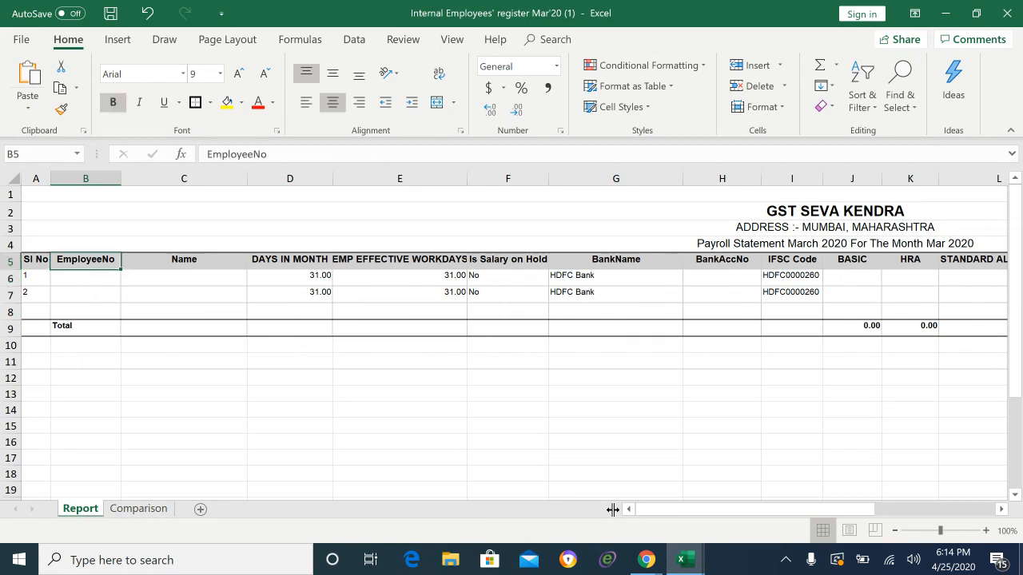
pyautogui.press('Left')
pyautogui.press('Right')
pyautogui.press('Up')
pyautogui.press('Up')
pyautogui.press('Up')
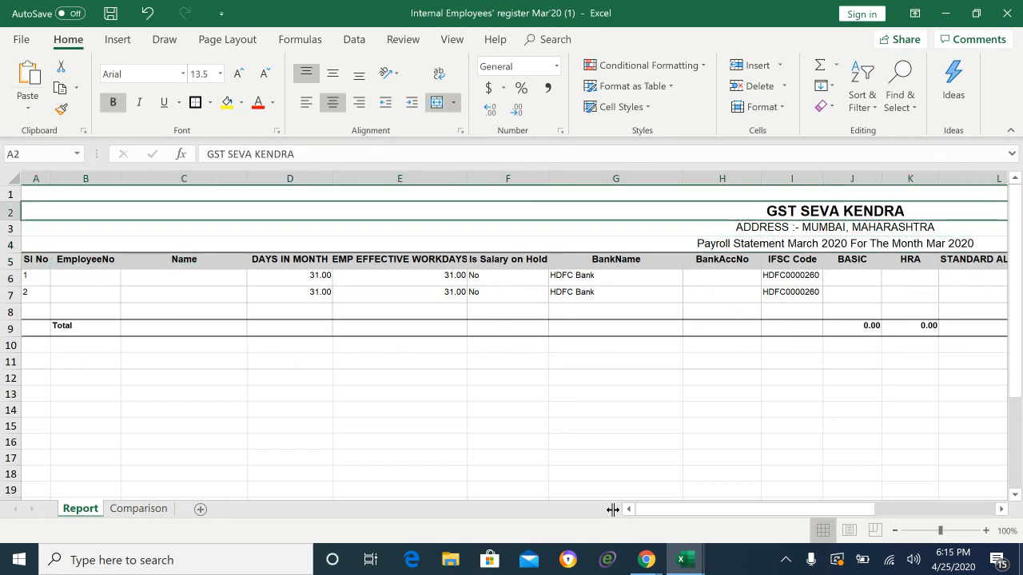
pyautogui.press('Down')
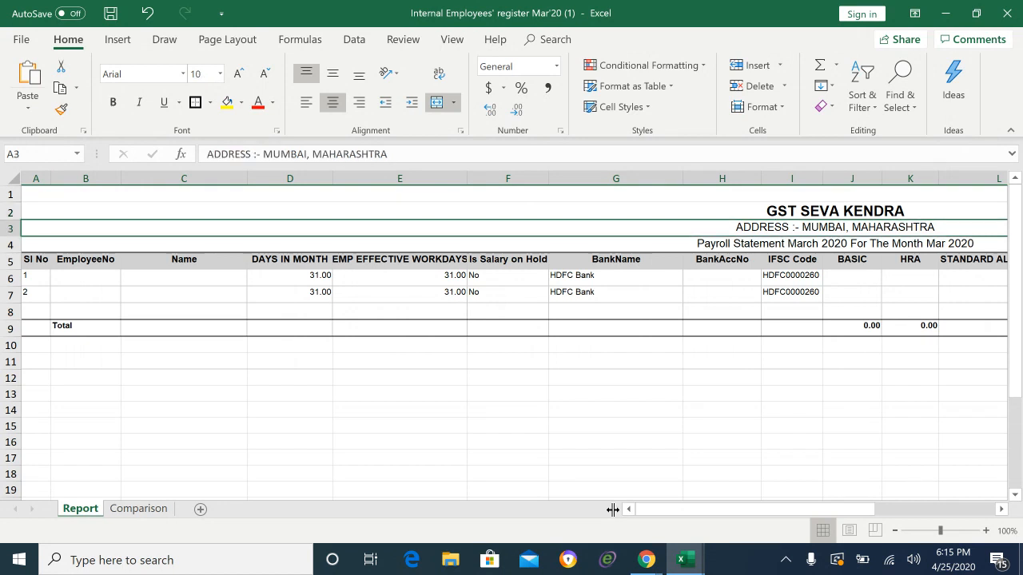
pyautogui.press('Down')
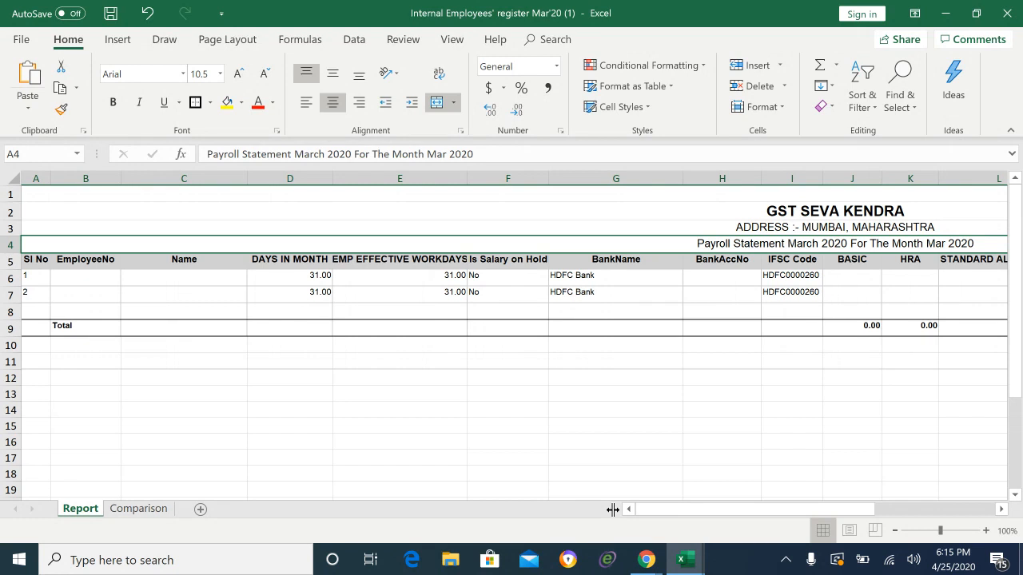
pyautogui.press('Down')
pyautogui.press('Down')
pyautogui.press('Up')
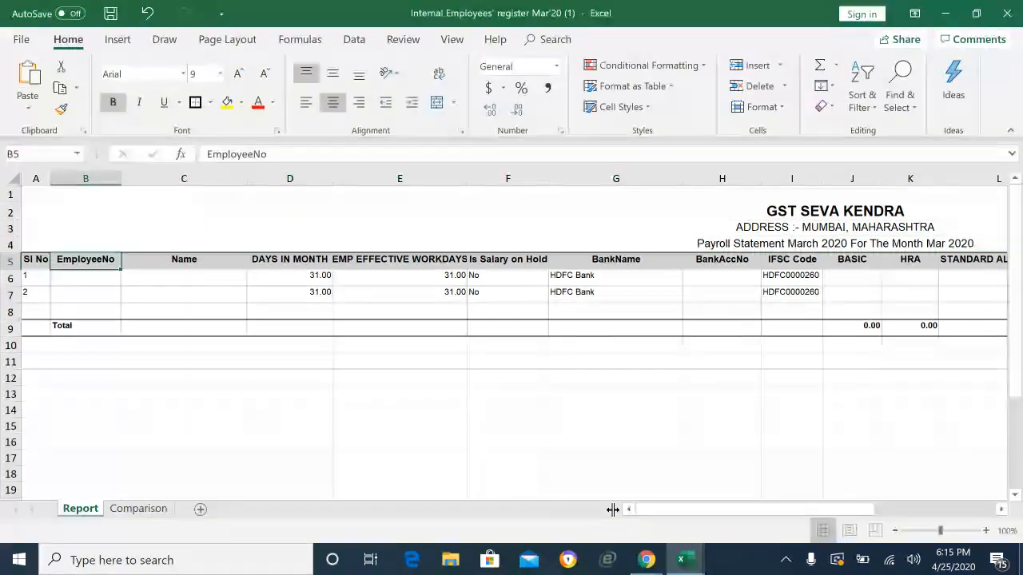
pyautogui.press('Left')
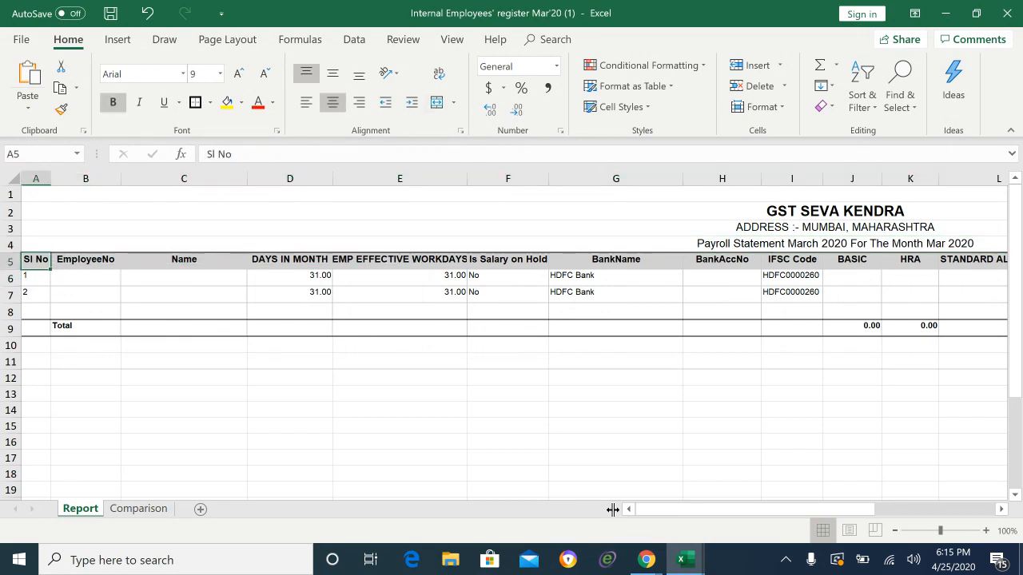
# Step: Check the headers from EmployeeNo to BankName, including workdays, salary-on-hold and HDFC Bank entries
pyautogui.press('Right')
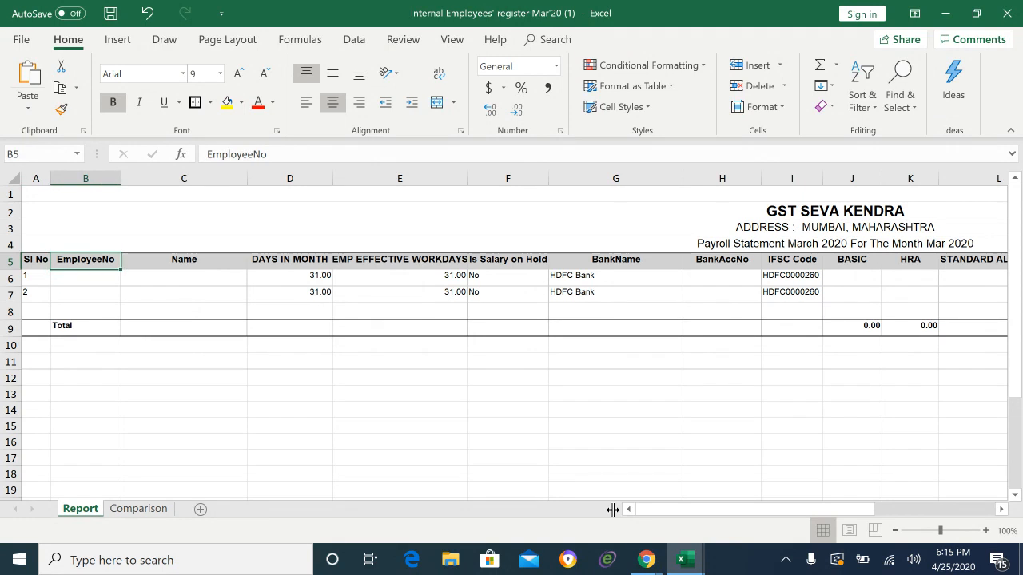
pyautogui.press('Right')
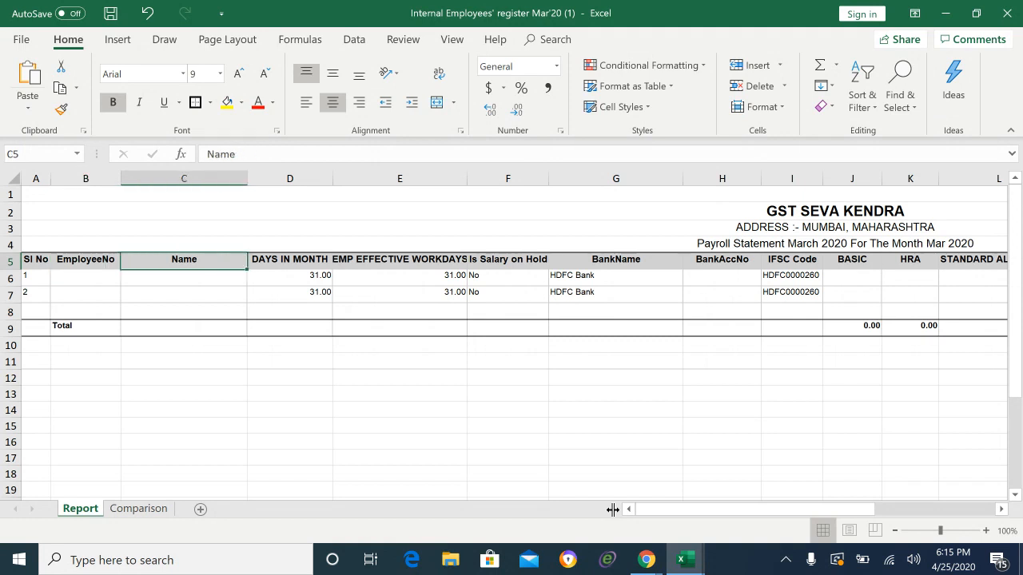
pyautogui.press('Right')
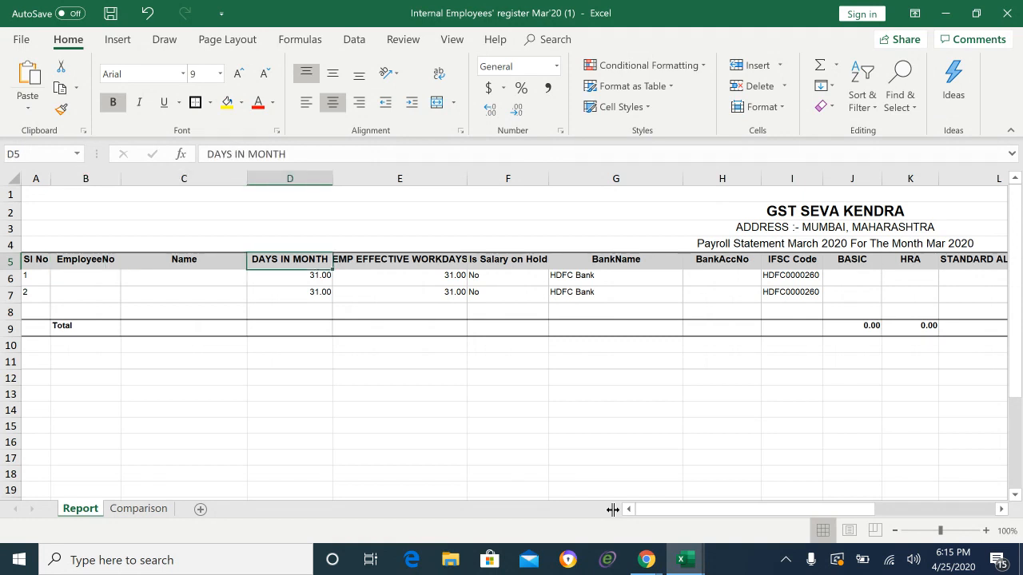
pyautogui.press('Right')
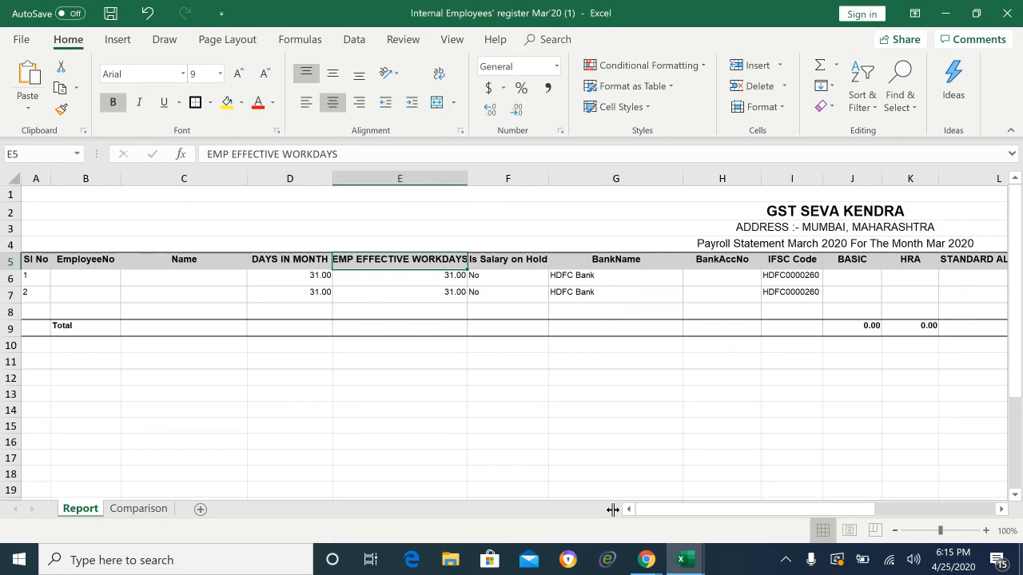
pyautogui.press('Left')
pyautogui.press('Down')
pyautogui.press('Right')
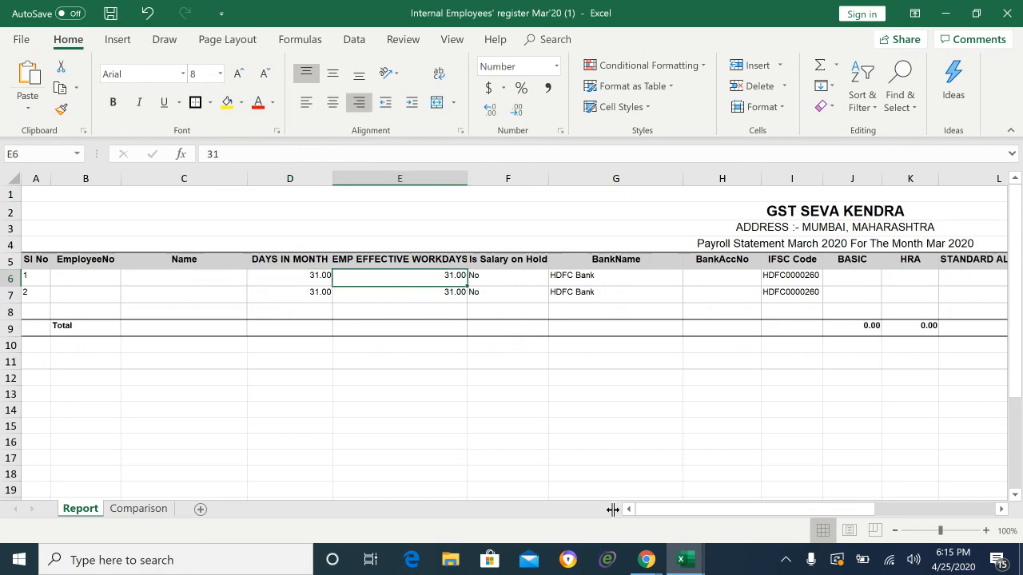
pyautogui.press('Up')
pyautogui.press('Up')
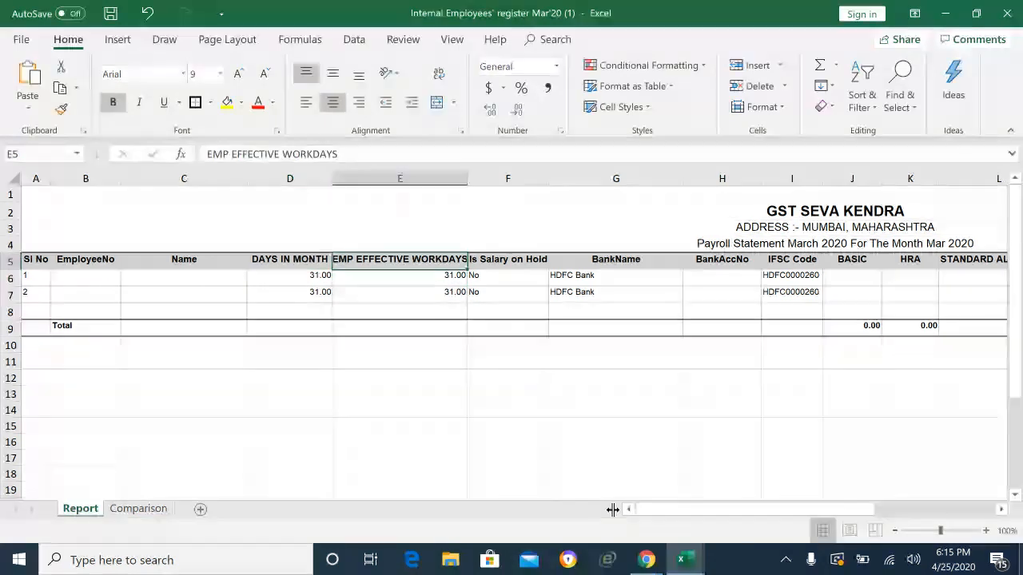
pyautogui.press('Right')
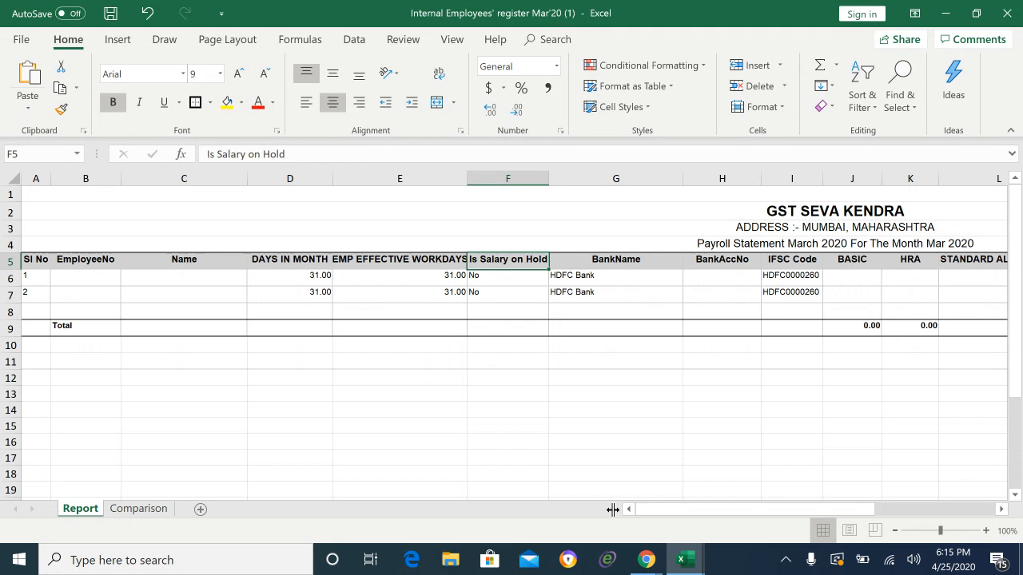
pyautogui.press('Down')
pyautogui.press('Down')
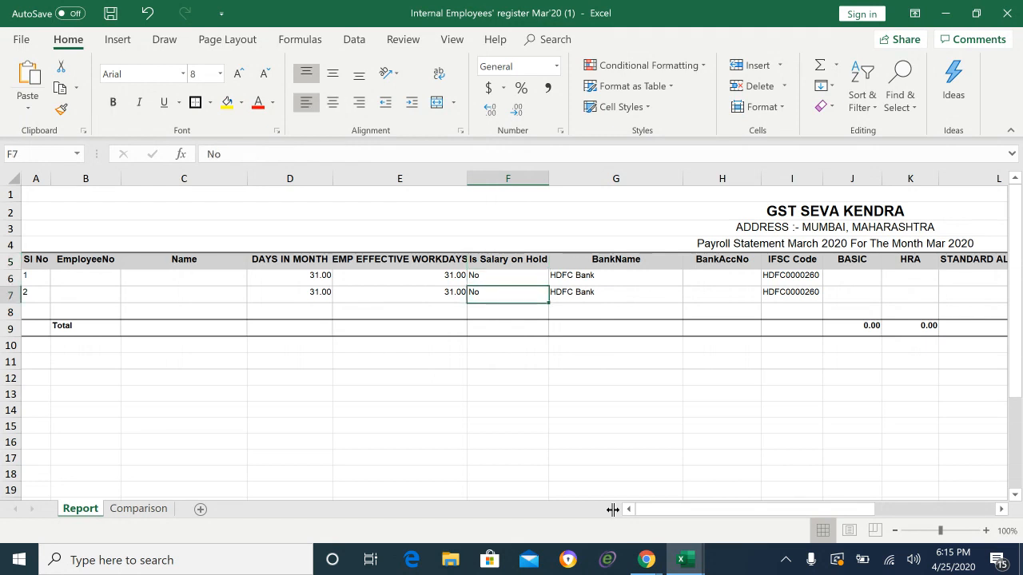
pyautogui.press('Up')
pyautogui.press('Right')
pyautogui.press('Up')
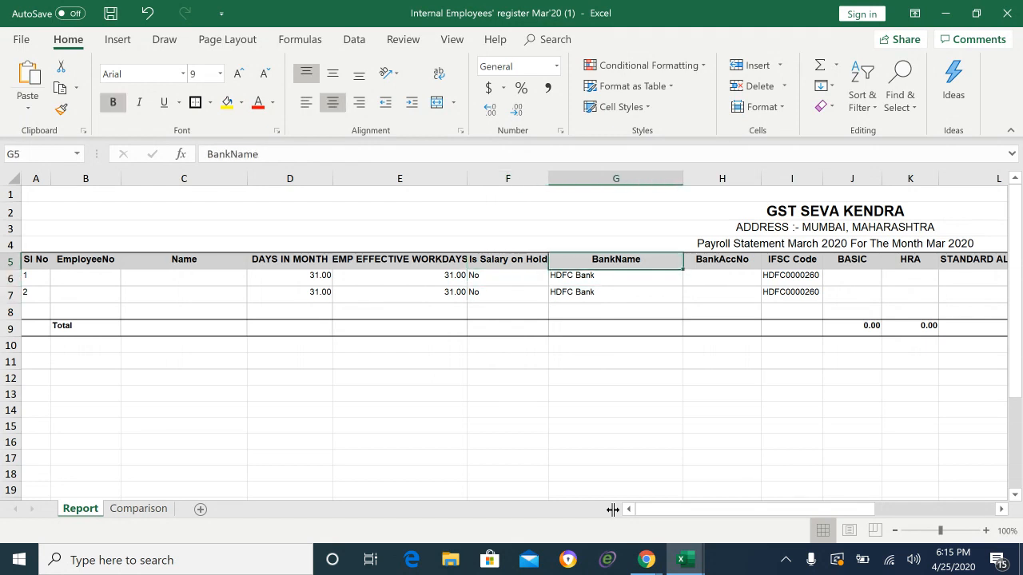
pyautogui.press('Down')
pyautogui.press('Up')
pyautogui.press('Down')
pyautogui.press('Down')
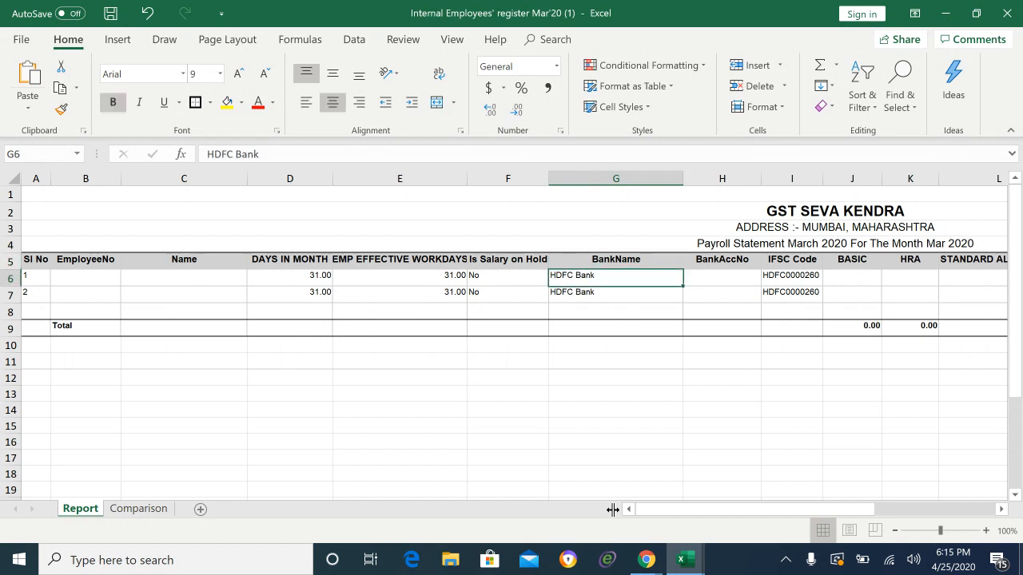
pyautogui.press('Right')
pyautogui.press('Left')
pyautogui.press('Up')
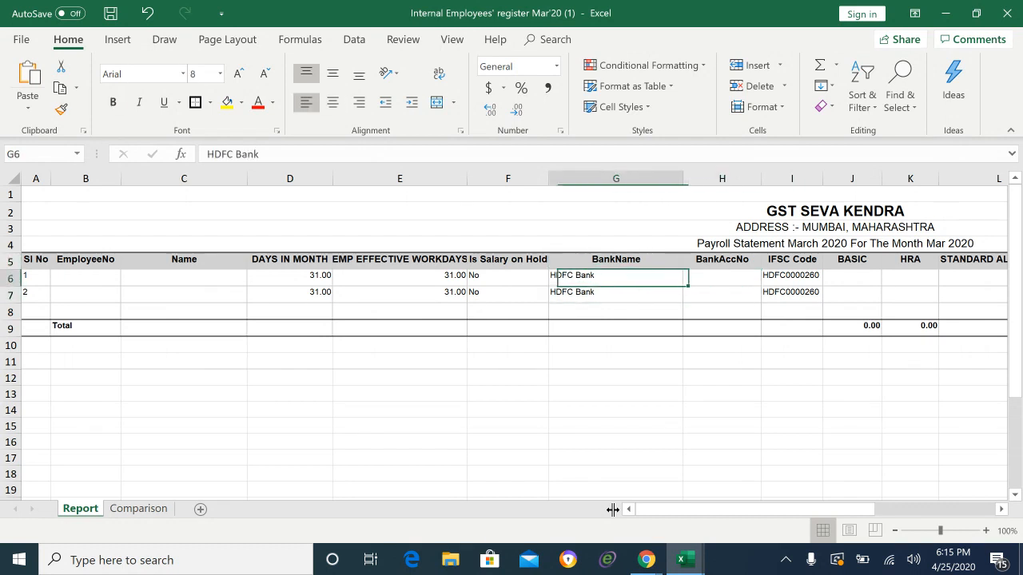
pyautogui.press('Up')
pyautogui.press('Down')
pyautogui.press('Down')
# Step: Inspect the BankAccNo, IFSC HDFC0000260, BASIC through SPECIAL ALLOWANCE, and the PF/ESI headings
pyautogui.press('Right')
pyautogui.press('Up')
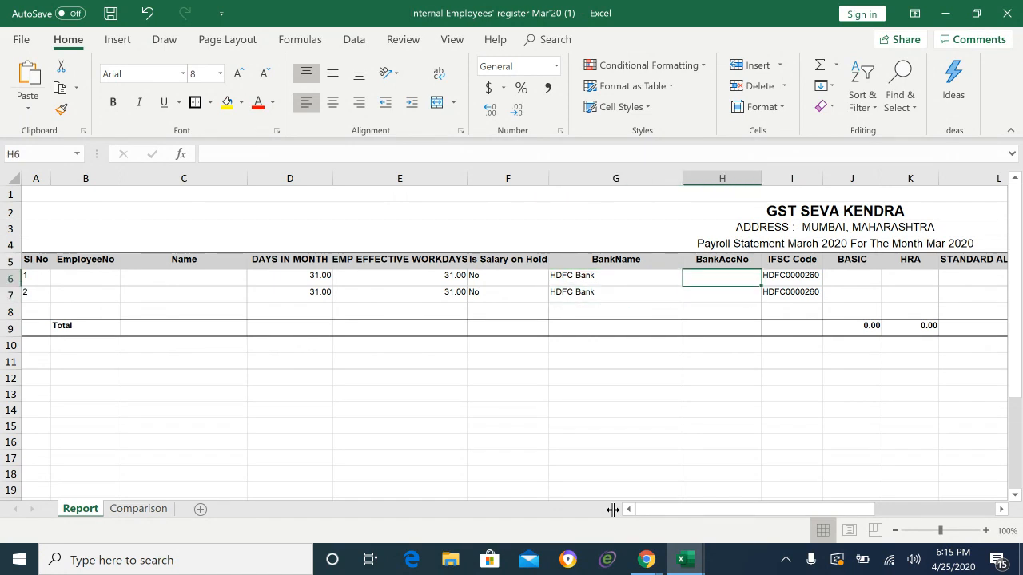
pyautogui.press('Right')
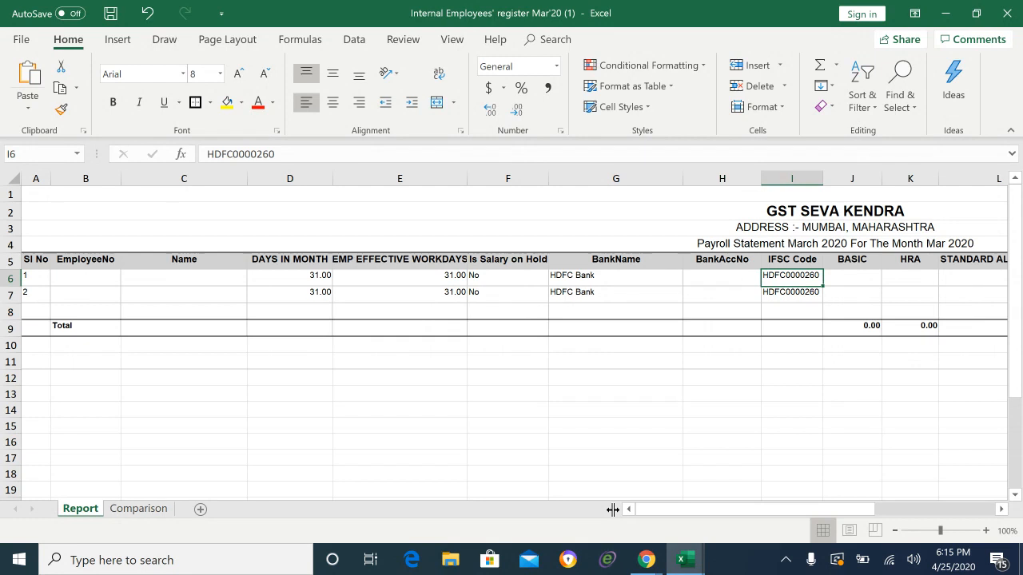
pyautogui.press('Left')
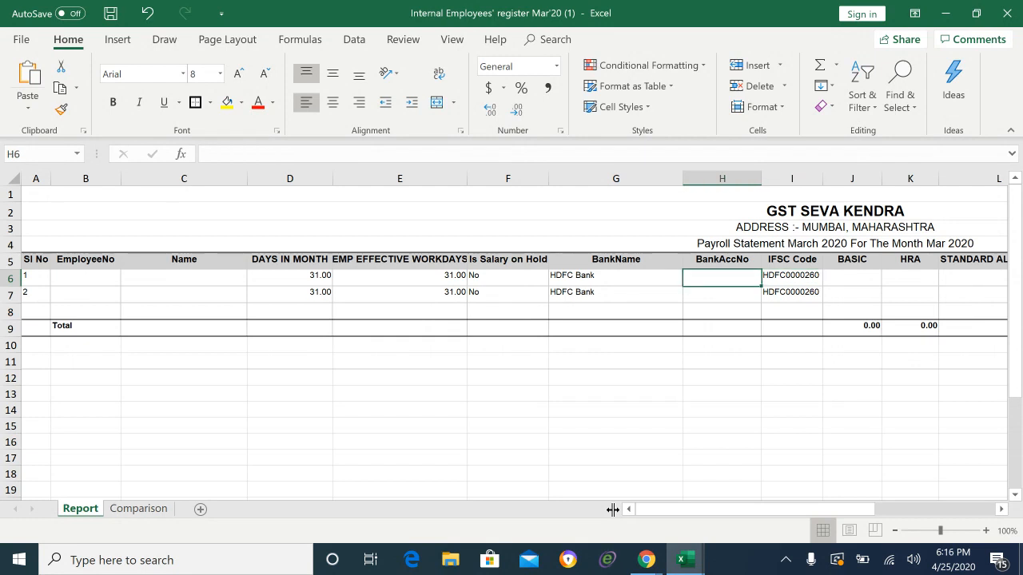
pyautogui.press('Left')
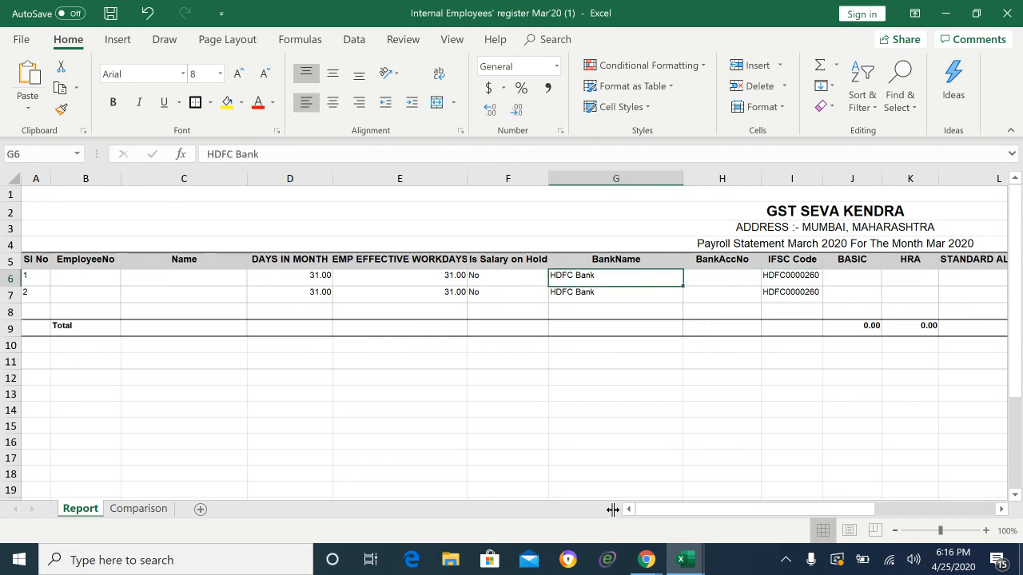
pyautogui.press('Right')
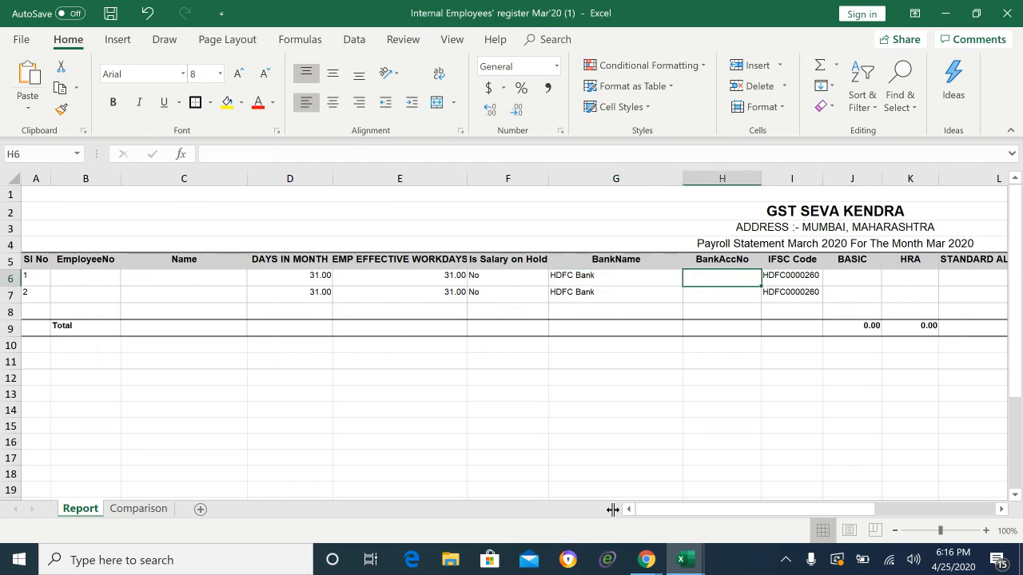
pyautogui.press('Right')
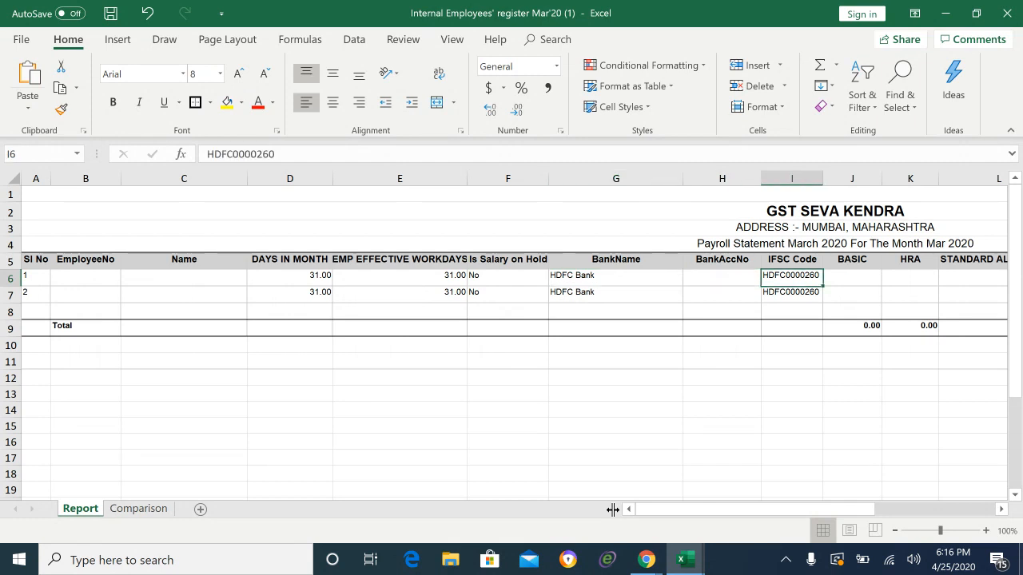
pyautogui.press('Right')
pyautogui.press('Right')
pyautogui.press('Right')
pyautogui.press('Right')
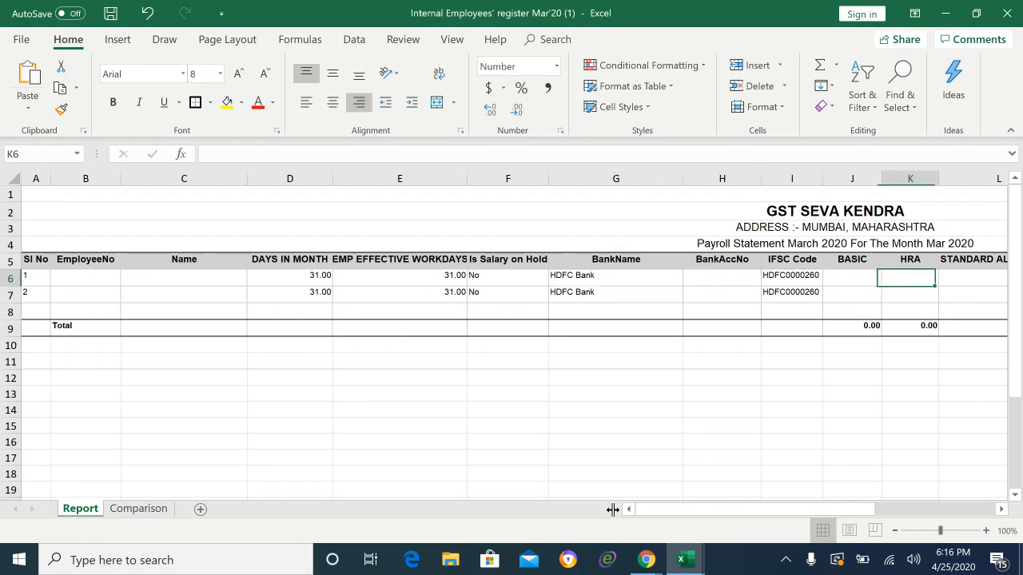
pyautogui.press('Left')
pyautogui.press('Left')
pyautogui.press('Left')
pyautogui.press('Right')
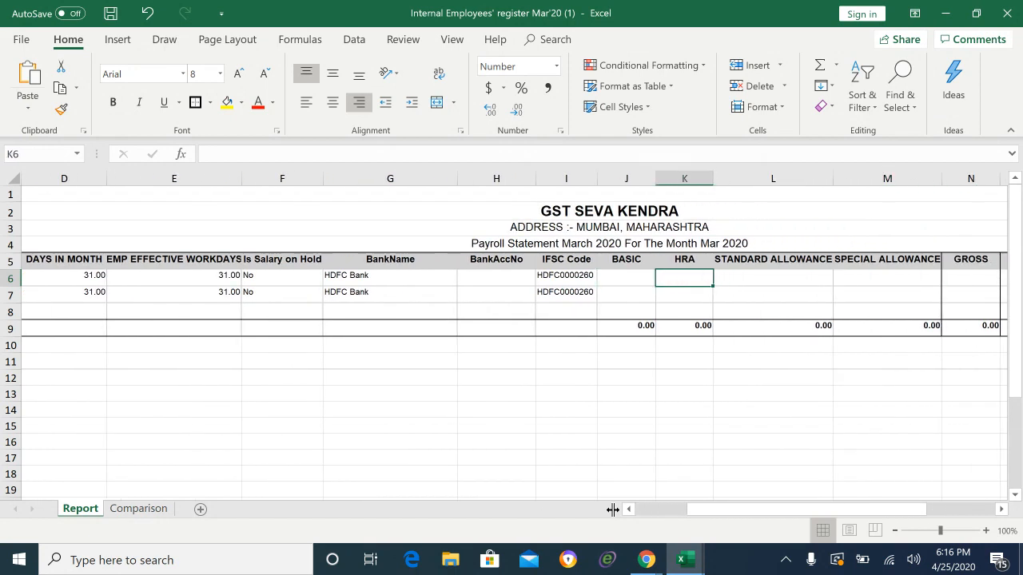
pyautogui.press('Left')
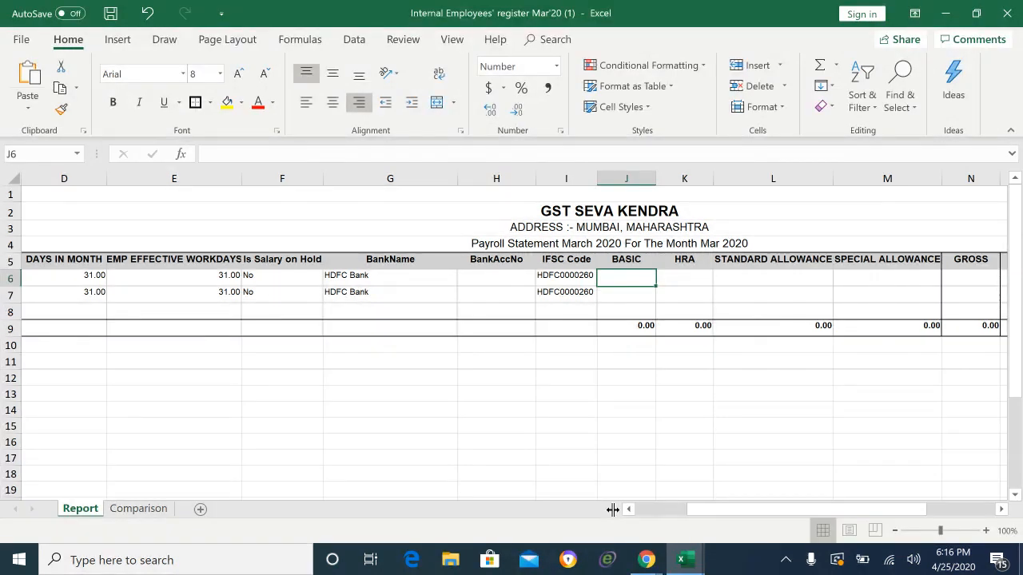
pyautogui.press('Right')
pyautogui.press('Right')
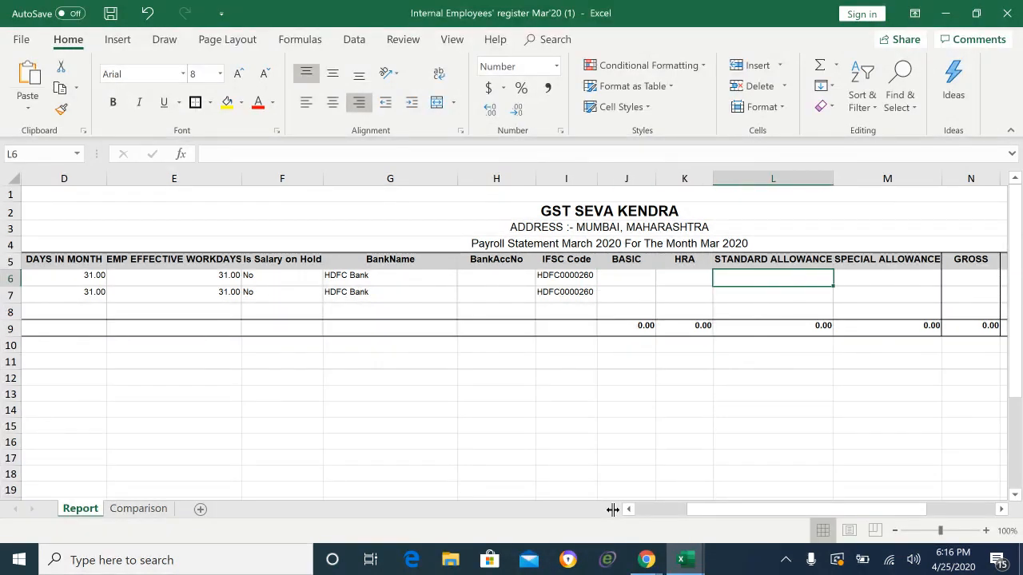
pyautogui.press('Right')
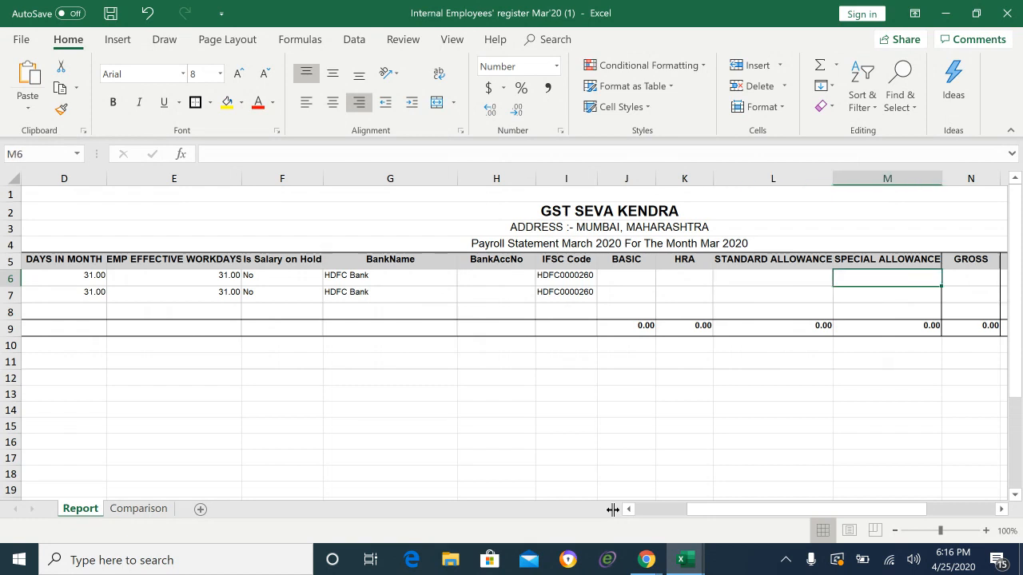
pyautogui.press('Right')
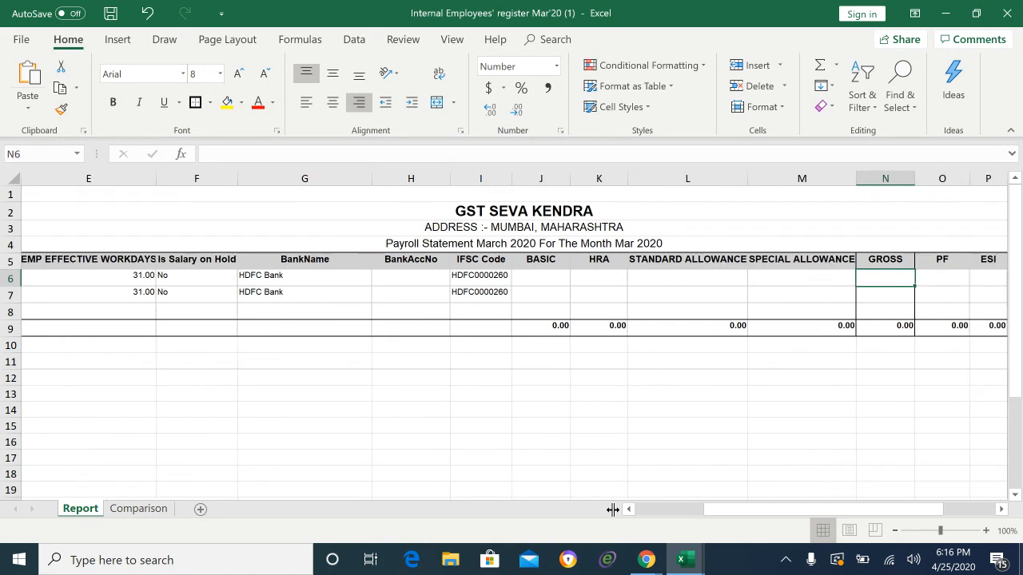
pyautogui.press('Right')
pyautogui.press('Right')
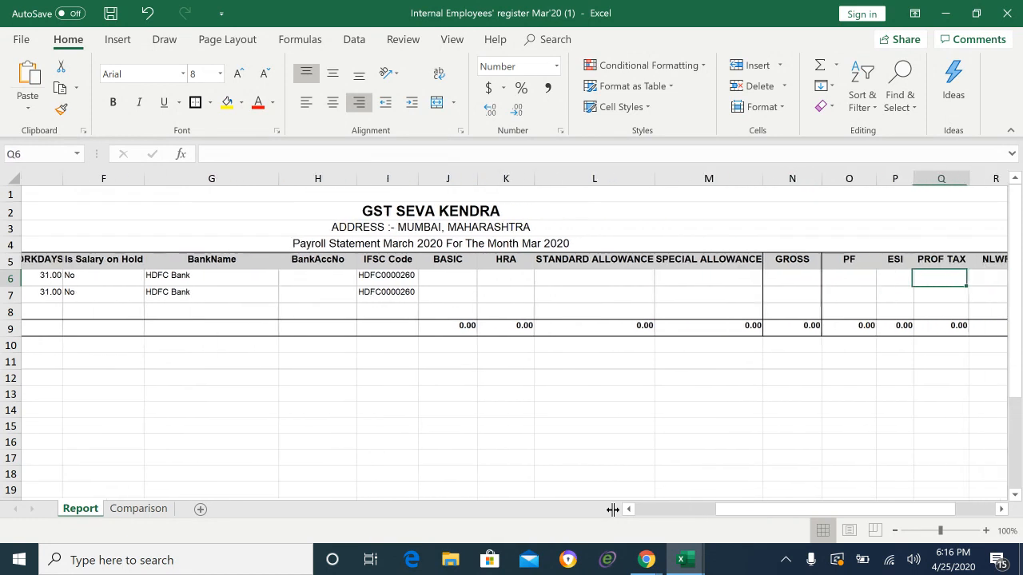
pyautogui.press('Left')
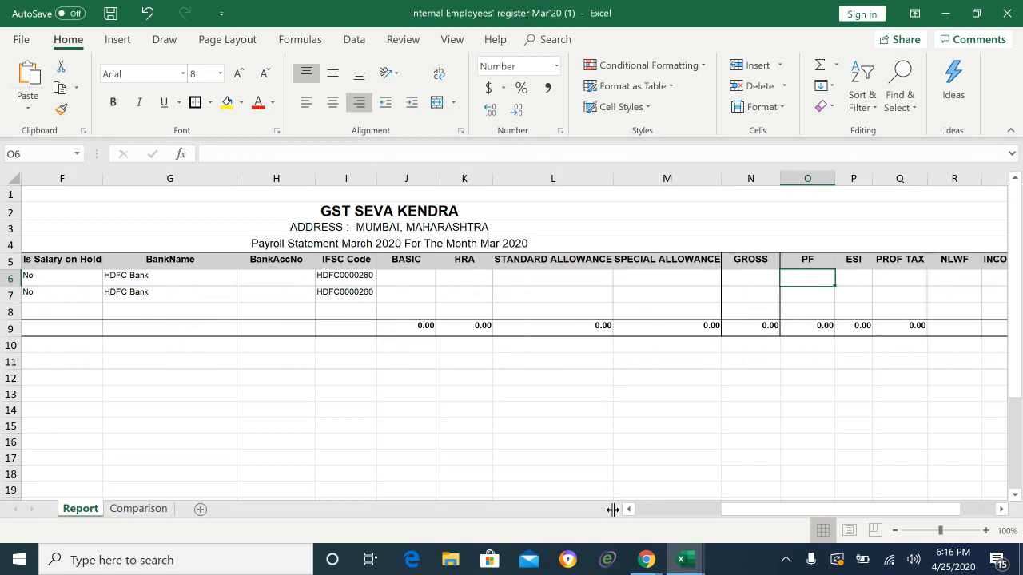
pyautogui.press('Up')
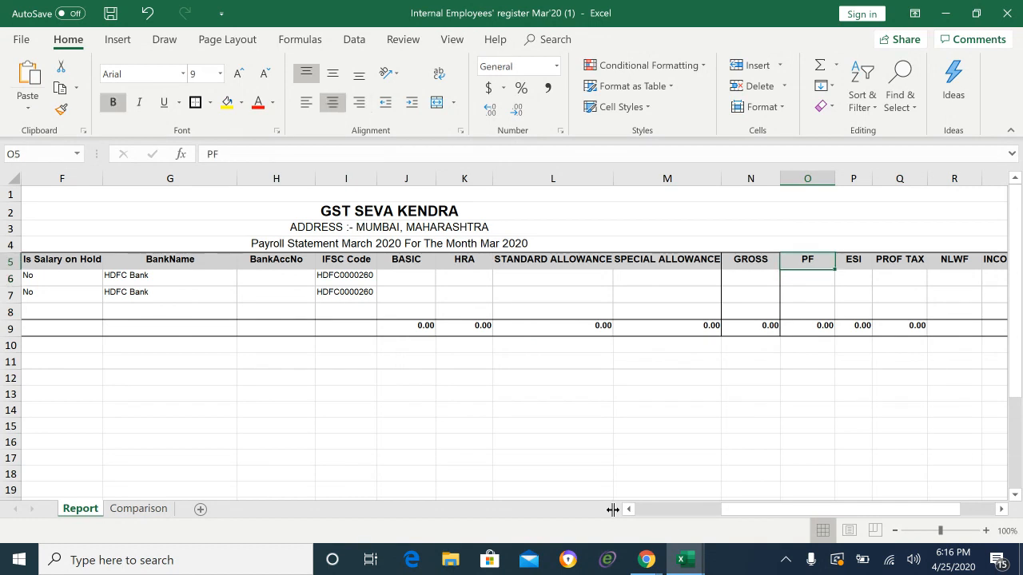
pyautogui.press('Right')
pyautogui.press('Left')
pyautogui.press('Left')
pyautogui.press('Right')
pyautogui.press('Right')
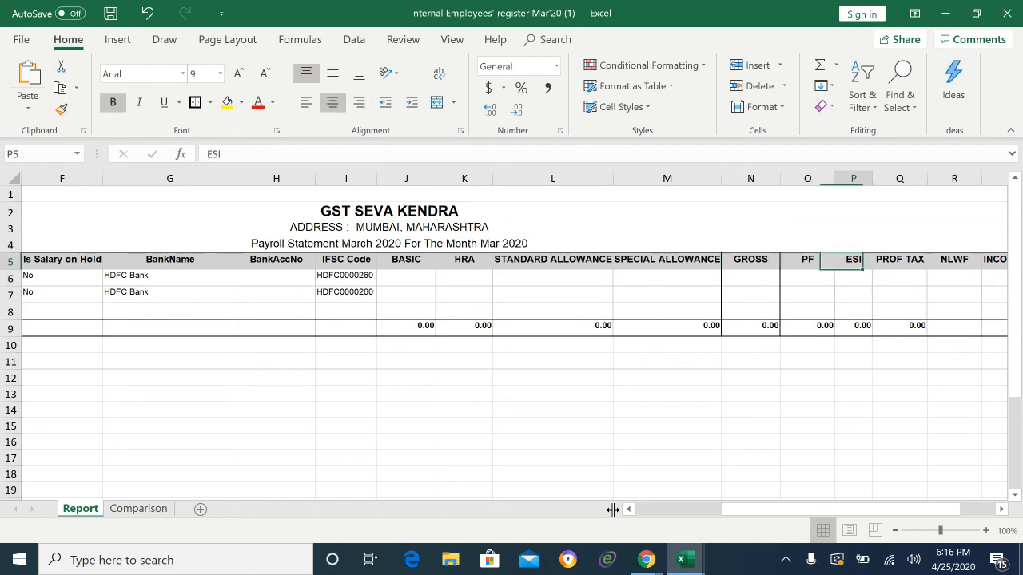
pyautogui.press('Left')
pyautogui.press('Down')
pyautogui.press('Down')
pyautogui.press('Up')
pyautogui.press('Up')
pyautogui.press('Up')
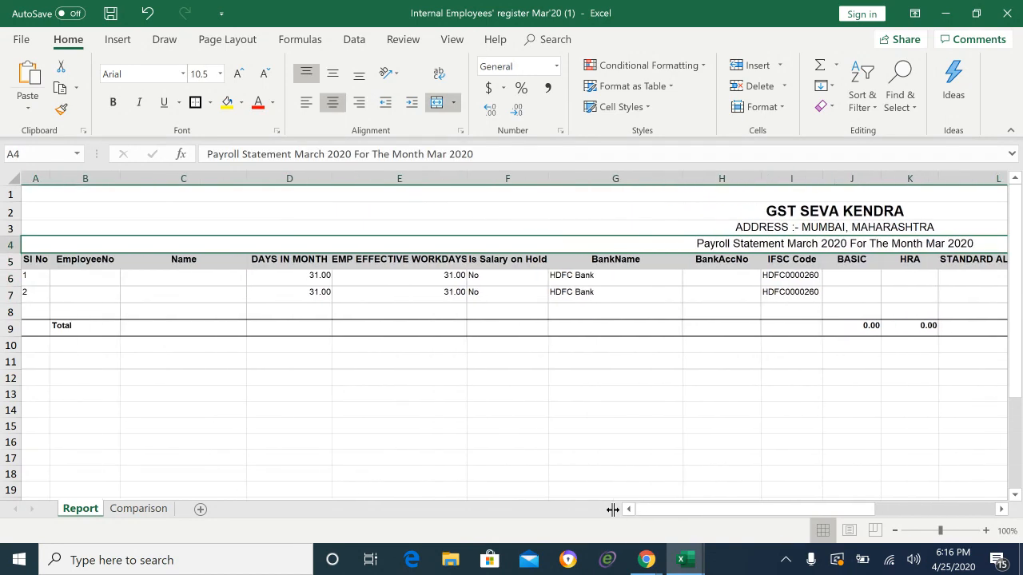
# Step: Change the deduction heading in R5 from NLWF to MLWF
pyautogui.press('Right')
pyautogui.press('Down')
pyautogui.press('Down')
pyautogui.press('Left')
pyautogui.press('Left')
pyautogui.press('Left')
pyautogui.press('Left')
pyautogui.press('Left')
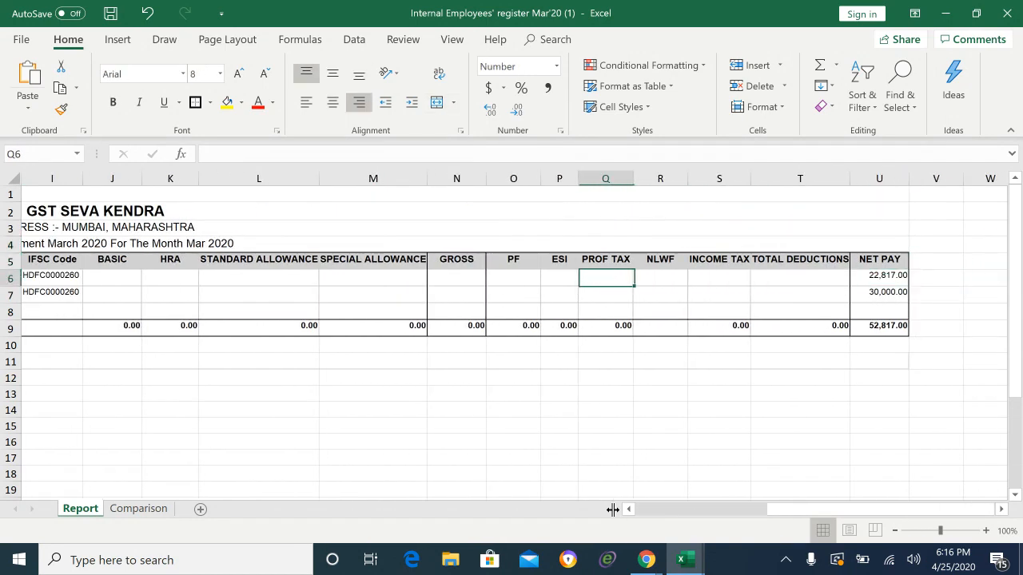
pyautogui.press('Left')
pyautogui.press('Up')
pyautogui.press('Left')
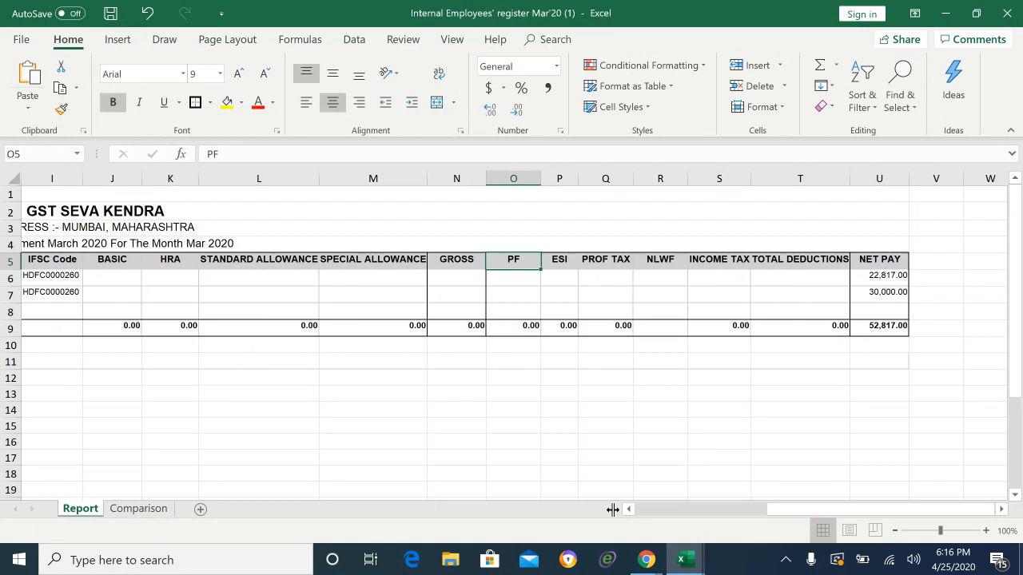
pyautogui.press('Right')
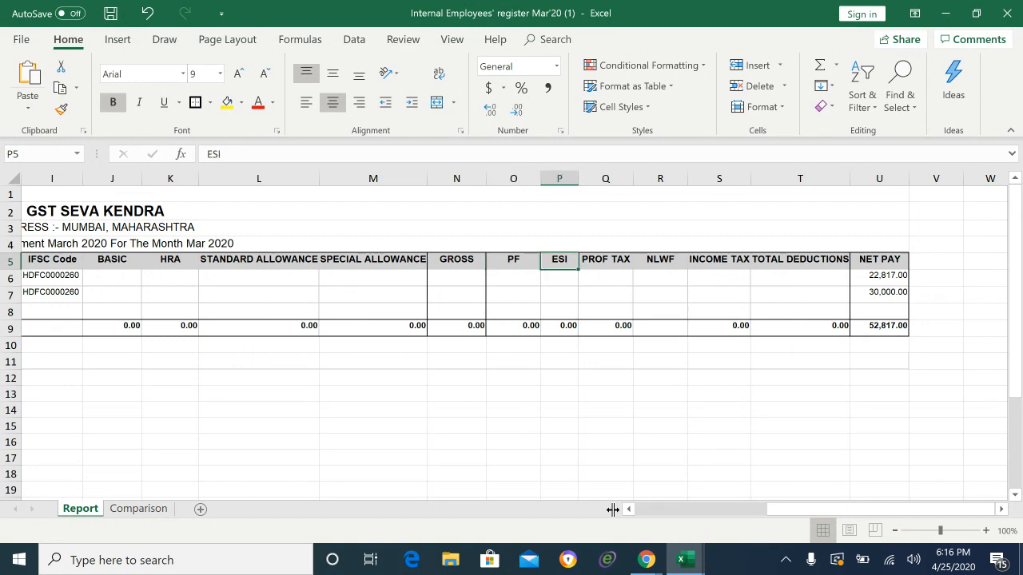
pyautogui.press('Right')
pyautogui.press('Right')
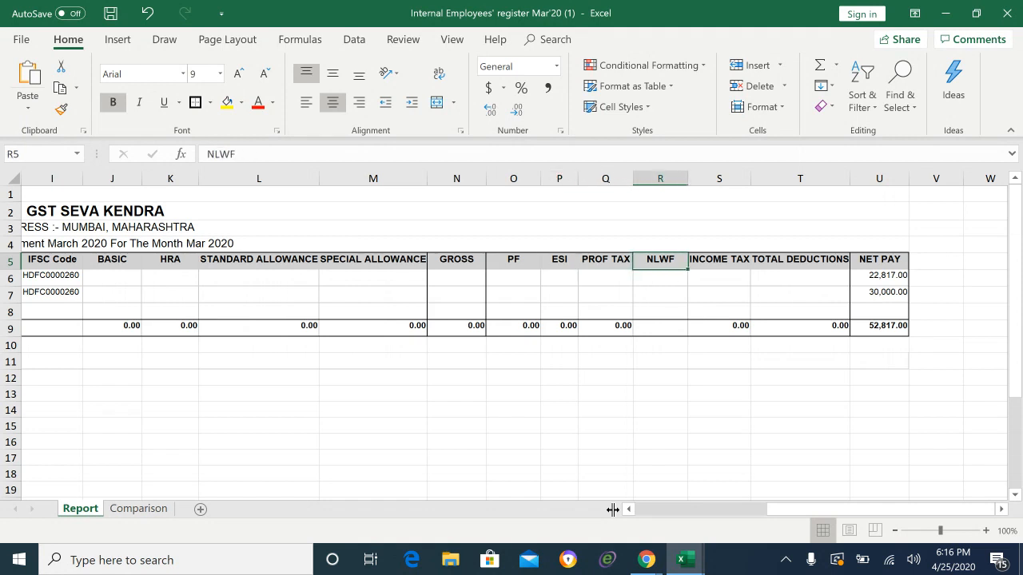
pyautogui.doubleClick(653, 262)
pyautogui.press('BackSpace')
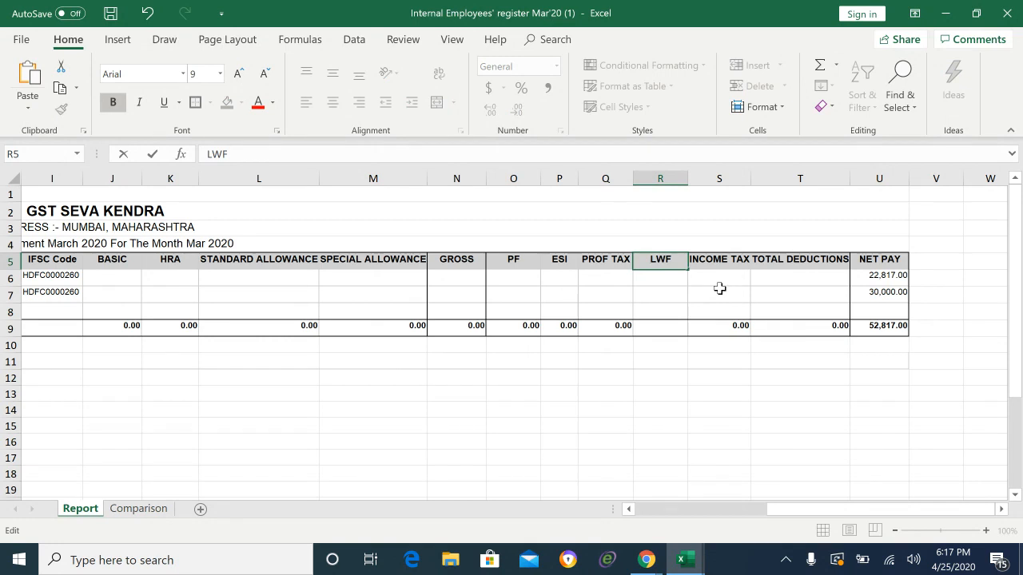
pyautogui.write(',')
pyautogui.press('BackSpace')
pyautogui.write('.')
pyautogui.press('BackSpace')
pyautogui.write('M')
pyautogui.press('Return')
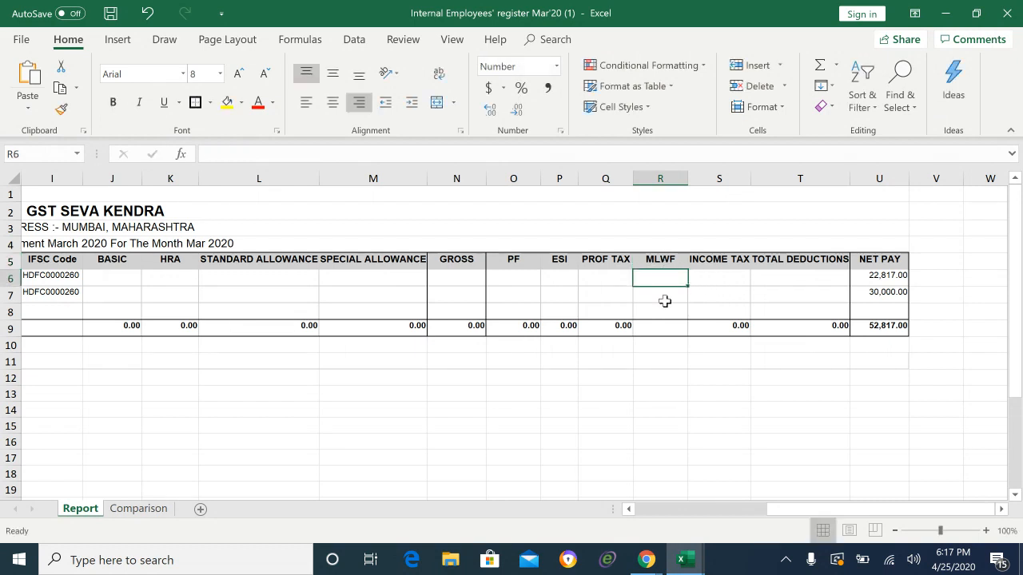
# Step: Check the PROF TAX heading and the first employee's INCOME TAX, TOTAL DEDUCTIONS and NET PAY cells
pyautogui.click(607, 266)
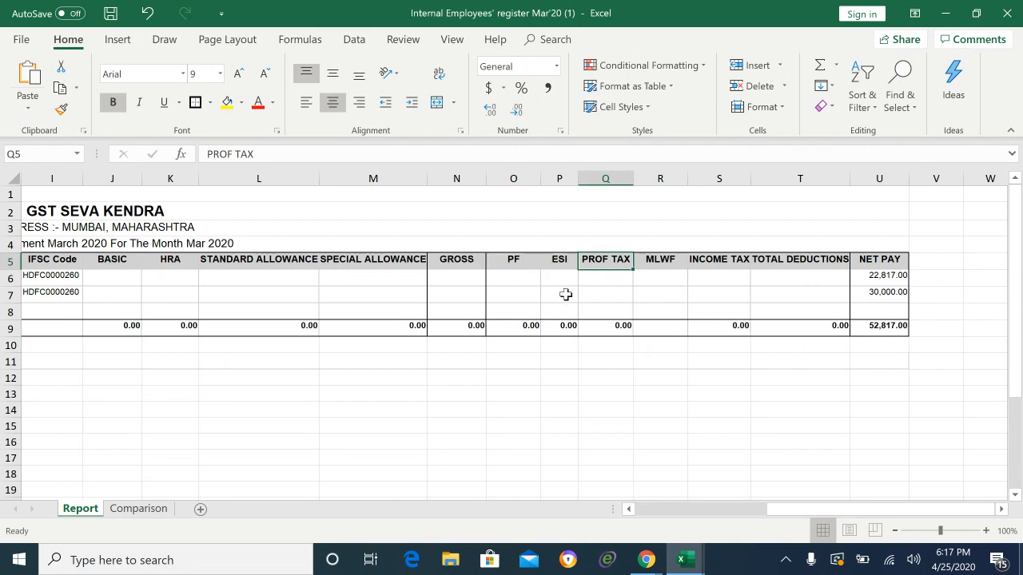
pyautogui.click(722, 275)
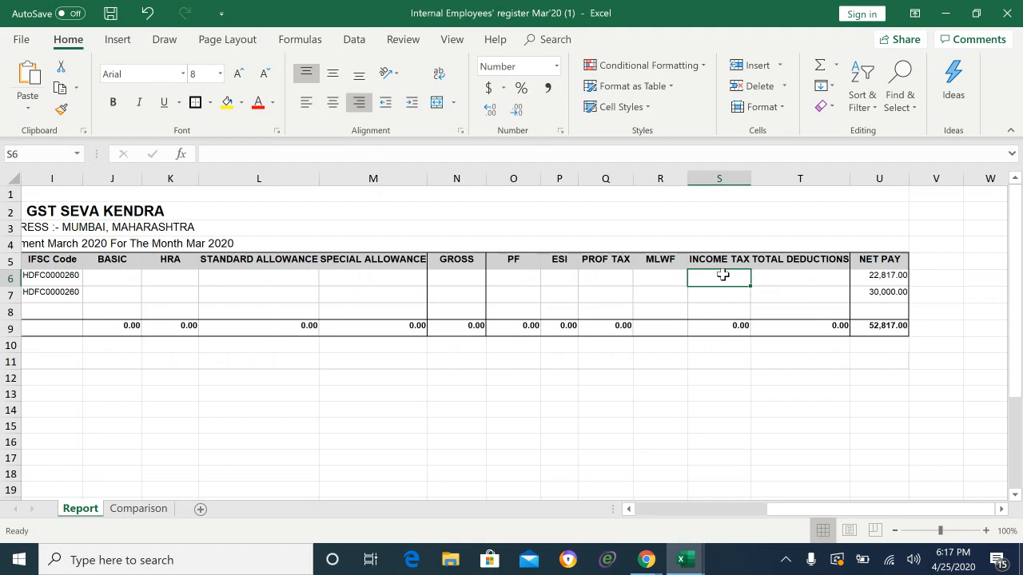
pyautogui.click(788, 279)
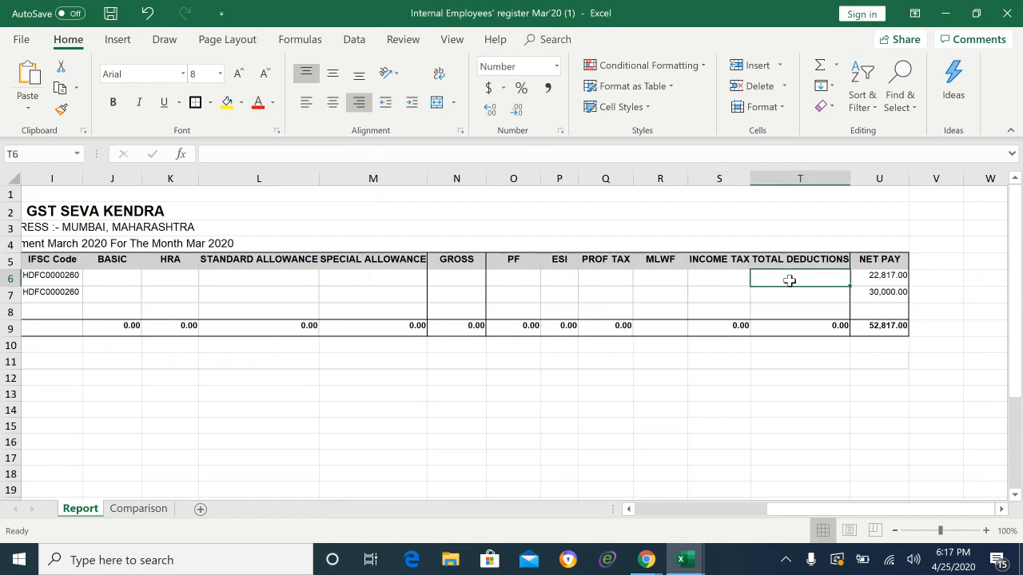
pyautogui.click(875, 277)
# Step: Delete the NET PAY values in U6 and U7
pyautogui.press('BackSpace')
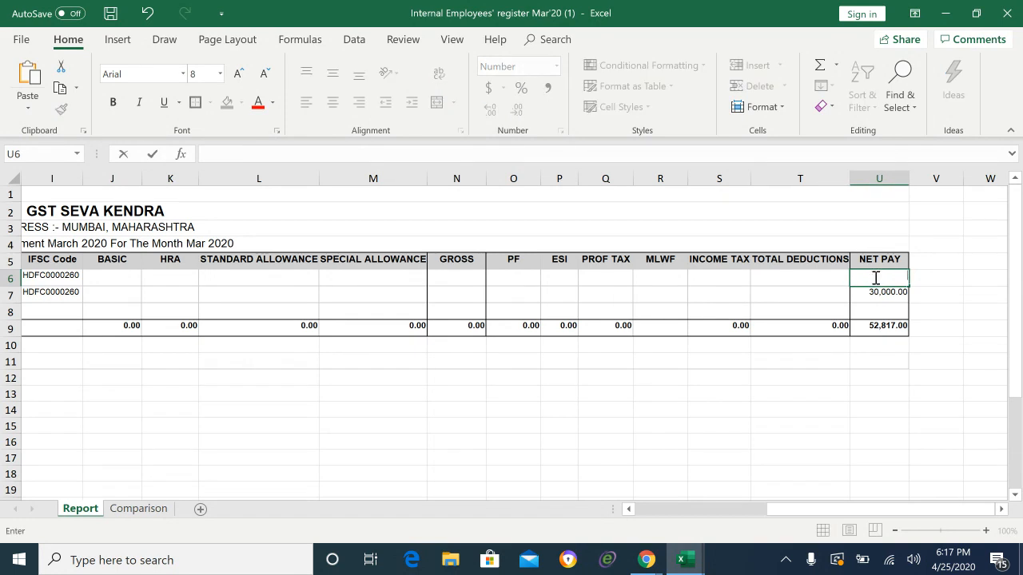
pyautogui.press('Return')
pyautogui.press('BackSpace')
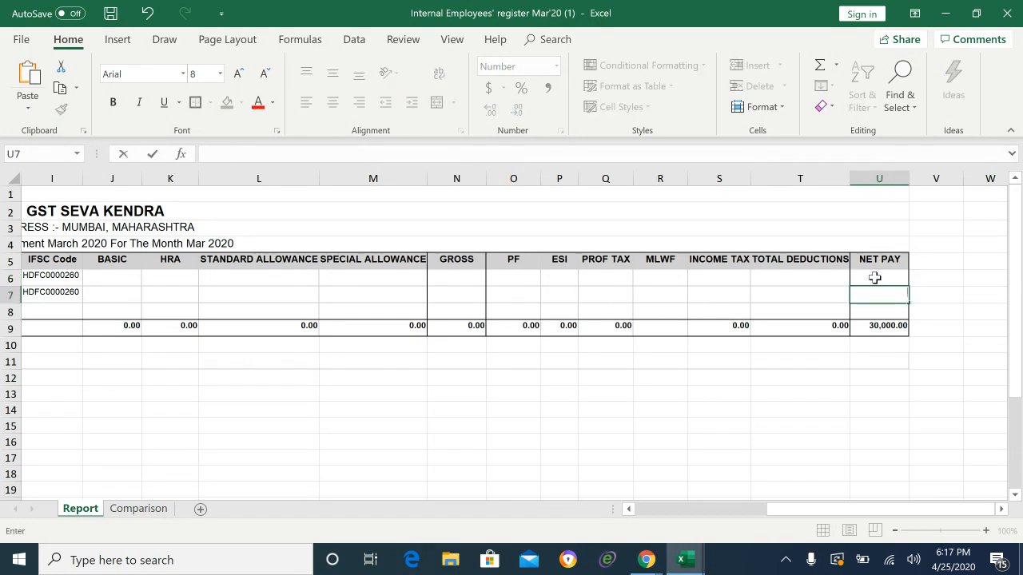
pyautogui.press('Return')
# Step: Move along rows 7 and 8 back to the IFSC Code and bank details columns
pyautogui.press('Up')
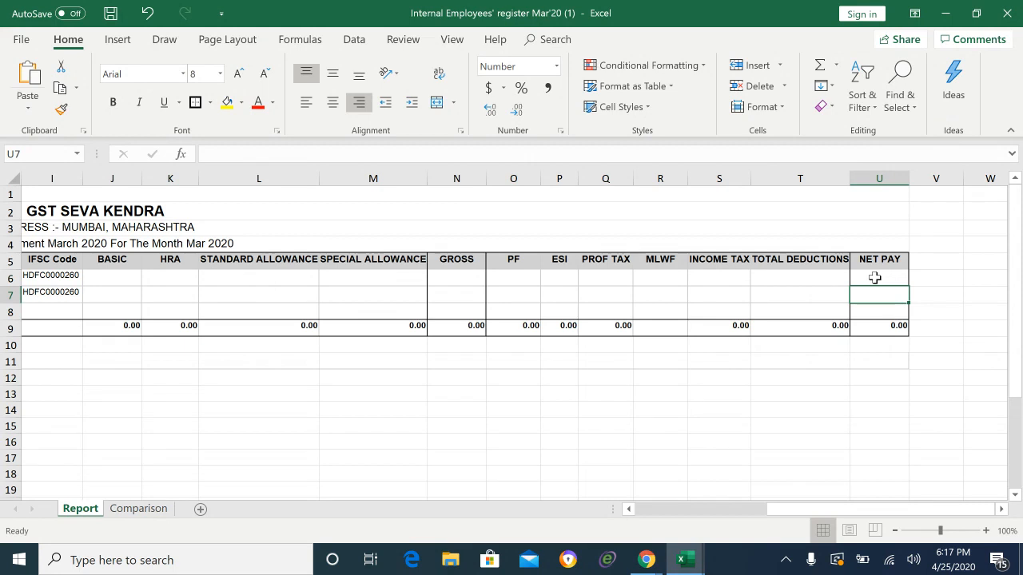
pyautogui.press('Left')
pyautogui.press('Left')
pyautogui.press('Left')
pyautogui.press('Left')
pyautogui.press('Left')
pyautogui.press('Left')
pyautogui.press('Left')
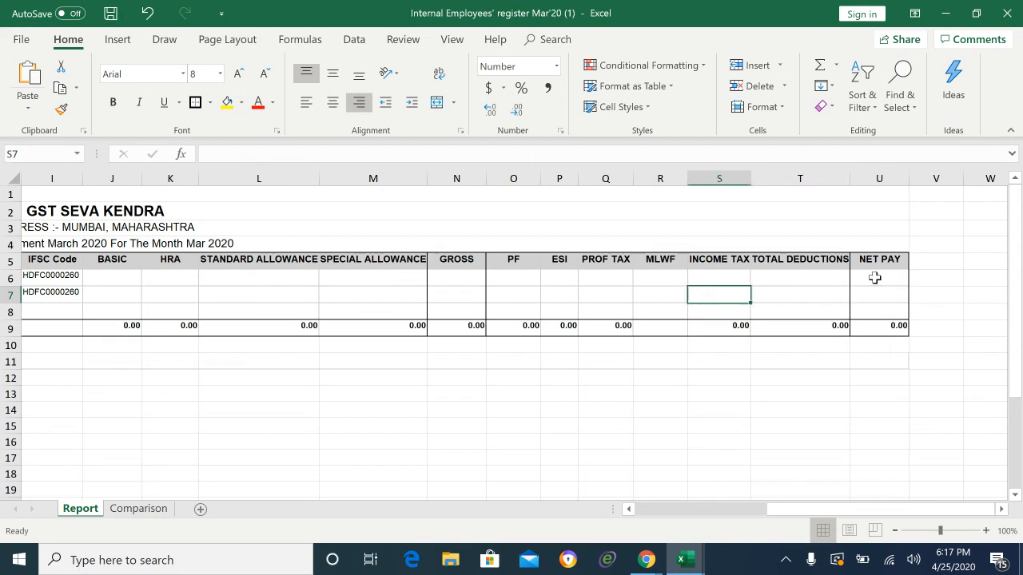
pyautogui.press('Right')
pyautogui.press('Right')
pyautogui.press('Right')
pyautogui.press('Right')
pyautogui.press('Right')
pyautogui.press('Right')
pyautogui.press('Right')
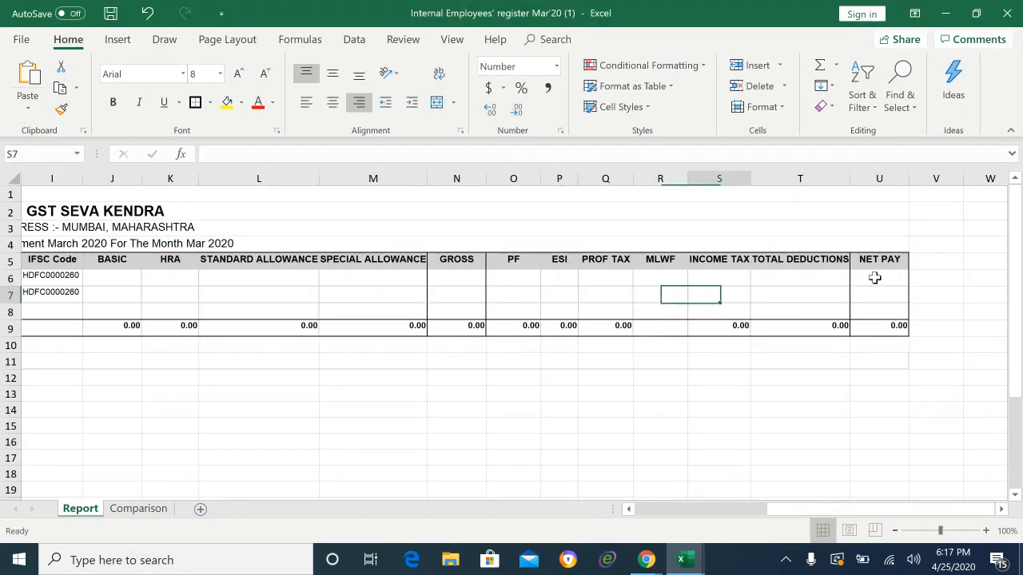
pyautogui.press('Down')
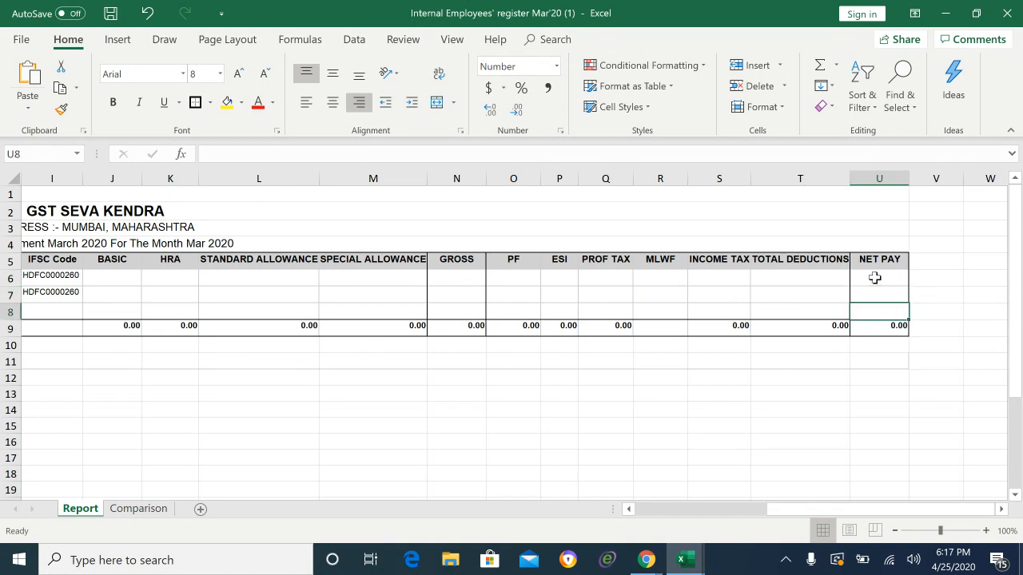
pyautogui.press('Left')
pyautogui.press('Left')
pyautogui.press('Left')
pyautogui.press('Left')
pyautogui.press('Left')
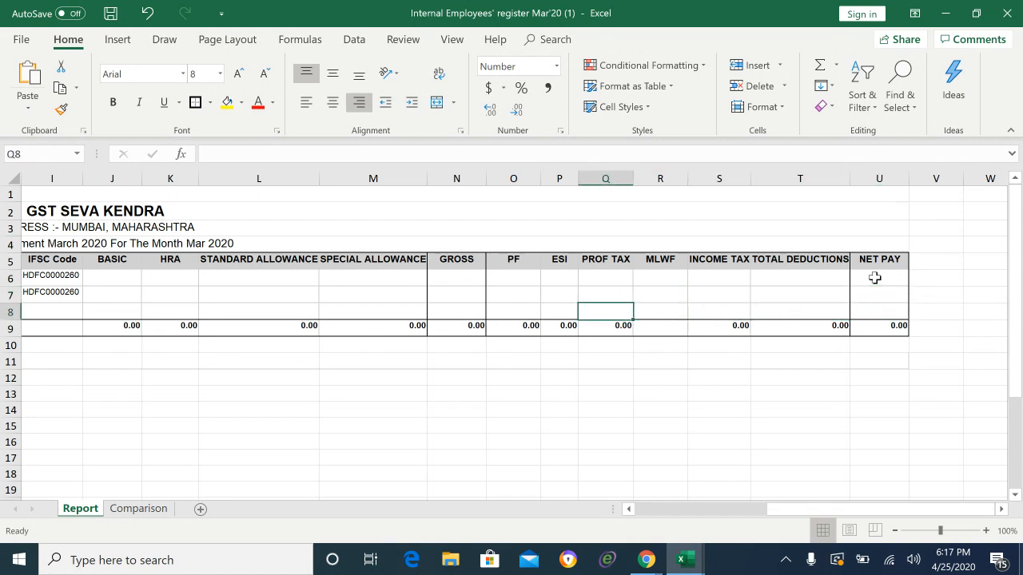
pyautogui.press('Left')
pyautogui.press('Left')
pyautogui.press('Left')
pyautogui.press('Left')
pyautogui.press('Left')
pyautogui.press('Left')
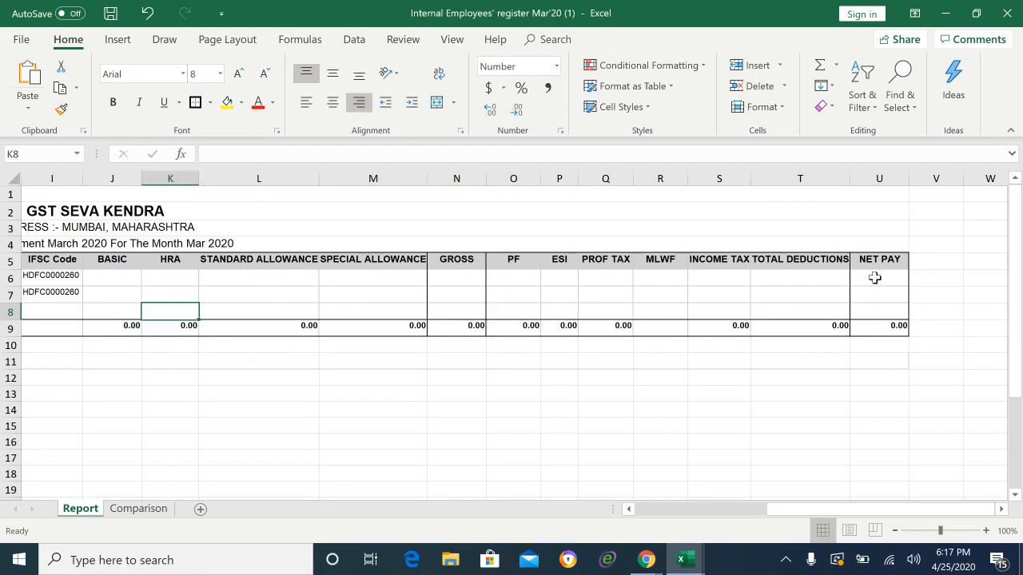
pyautogui.press('Left')
pyautogui.press('Up')
pyautogui.press('Up')
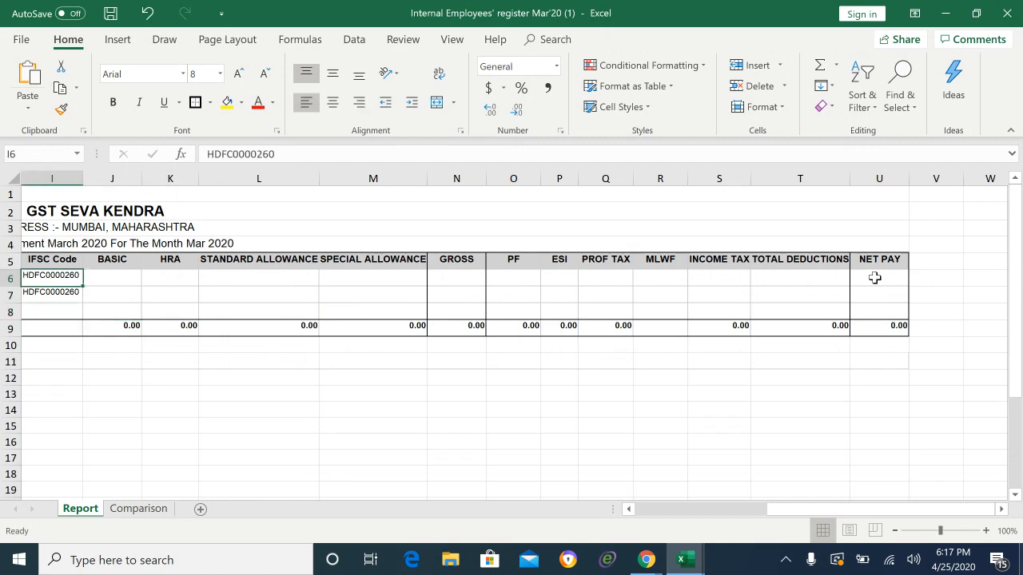
pyautogui.press('Left')
pyautogui.press('Left')
pyautogui.press('Left')
pyautogui.press('Left')
pyautogui.press('Left')
pyautogui.press('Left')
pyautogui.press('Left')
pyautogui.press('Left')
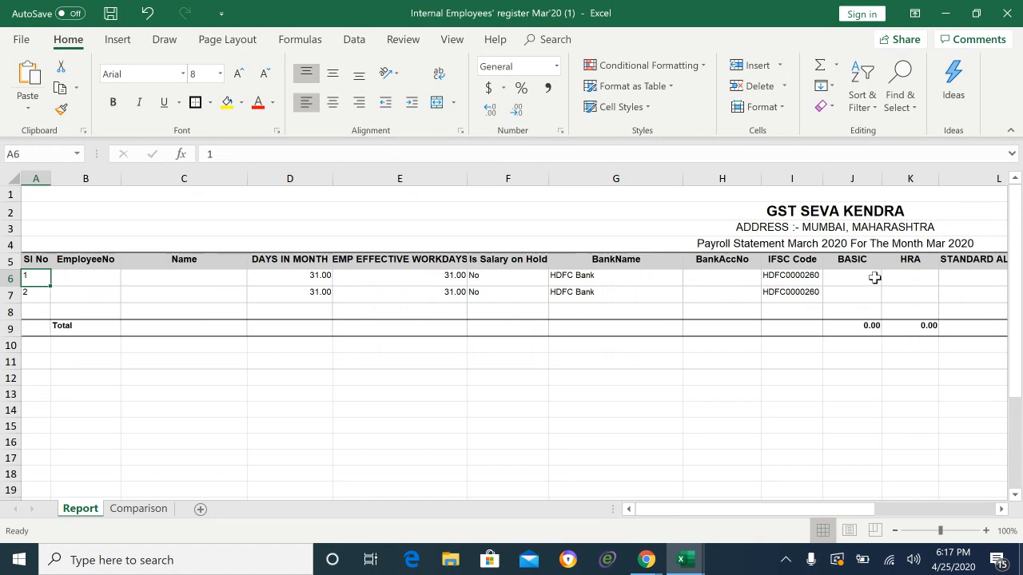
# Step: Enter employee numbers 1001 and 1002 in the EmployeeNo column
pyautogui.press('Down')
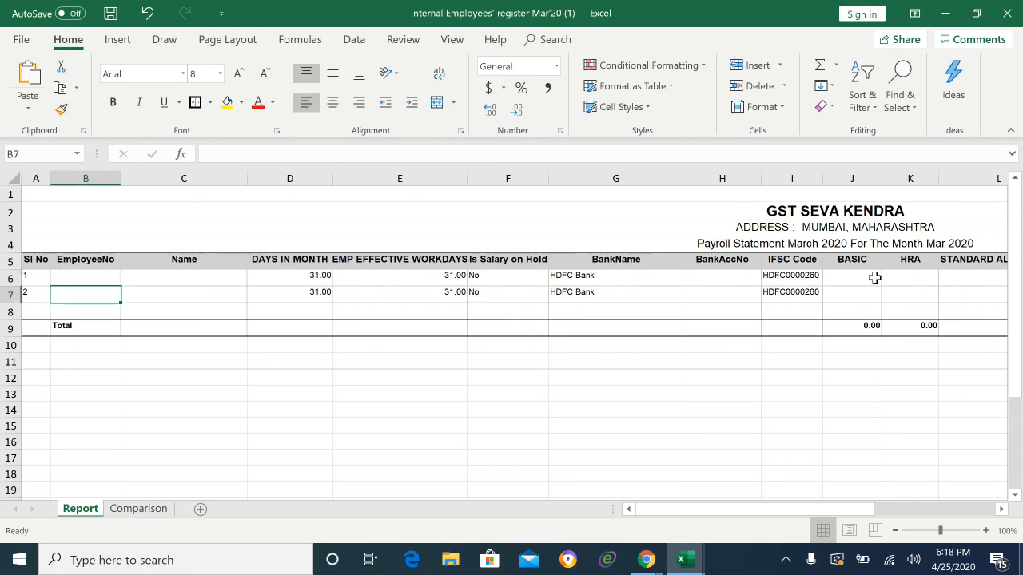
pyautogui.press('Right')
pyautogui.press('Up')
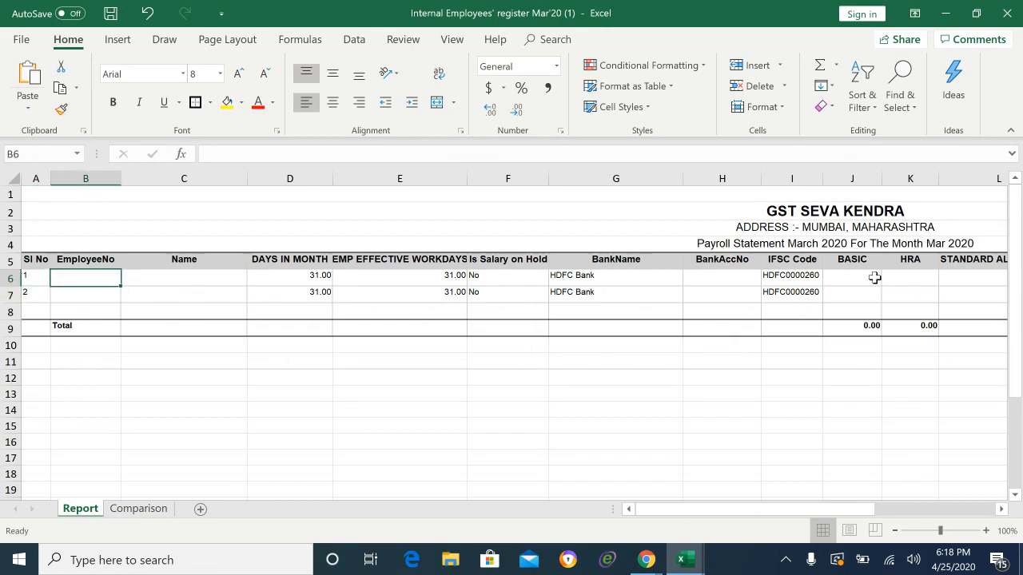
pyautogui.write('1001')
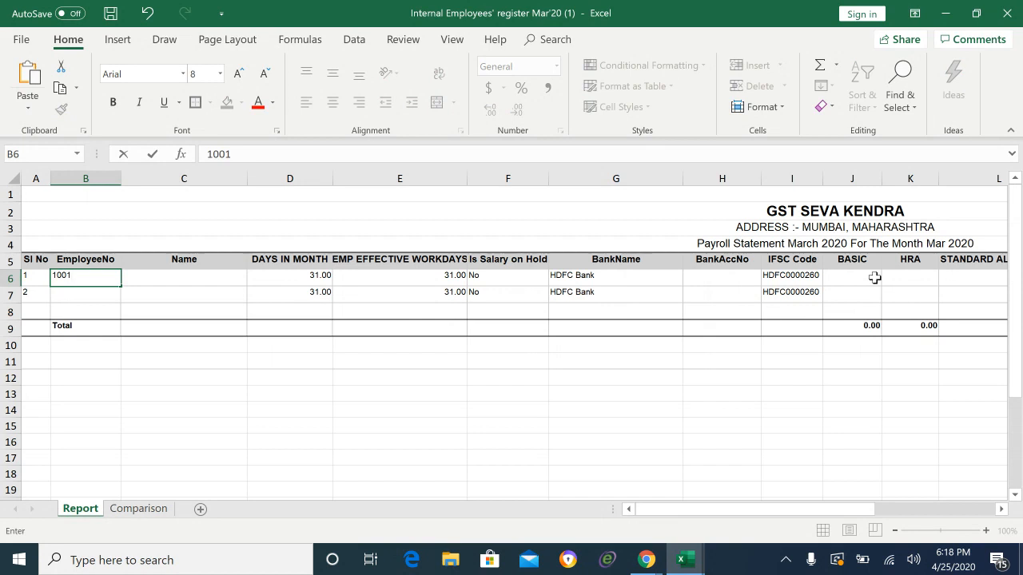
pyautogui.press('Return')
pyautogui.write('1002')
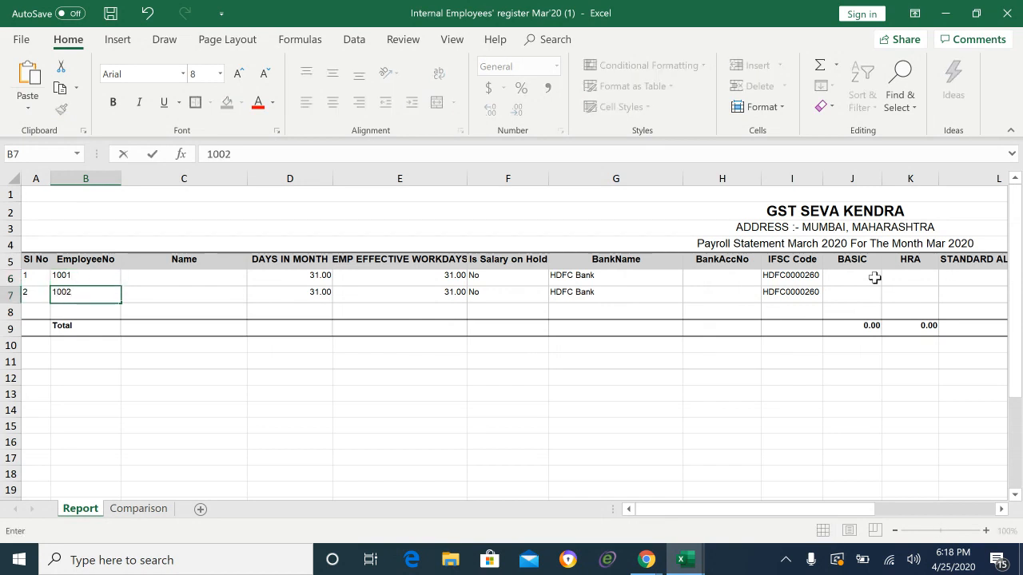
pyautogui.press('Tab')
# Step: Type the first and second employees' full names into cells C6 and C7
pyautogui.press('Up')
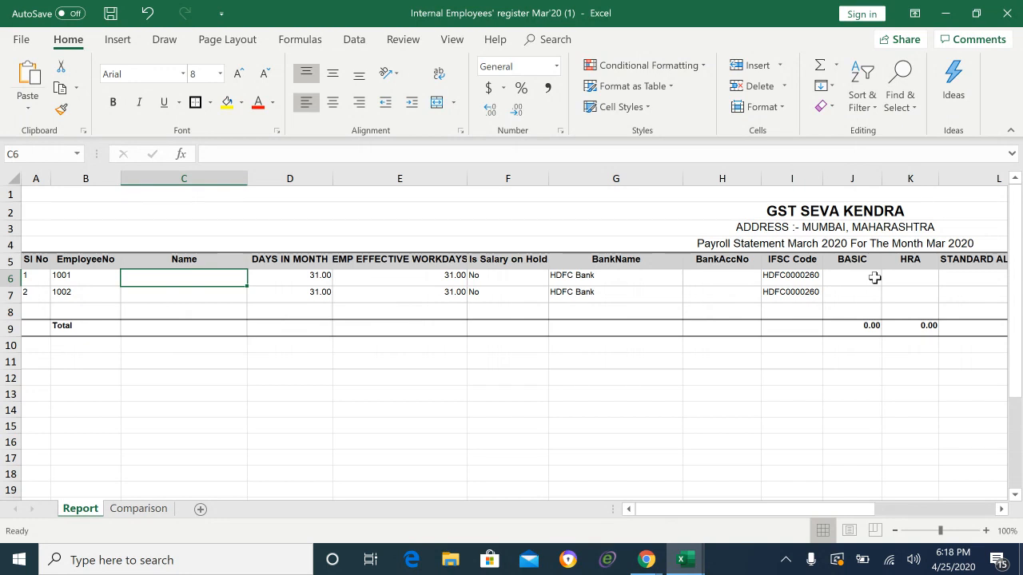
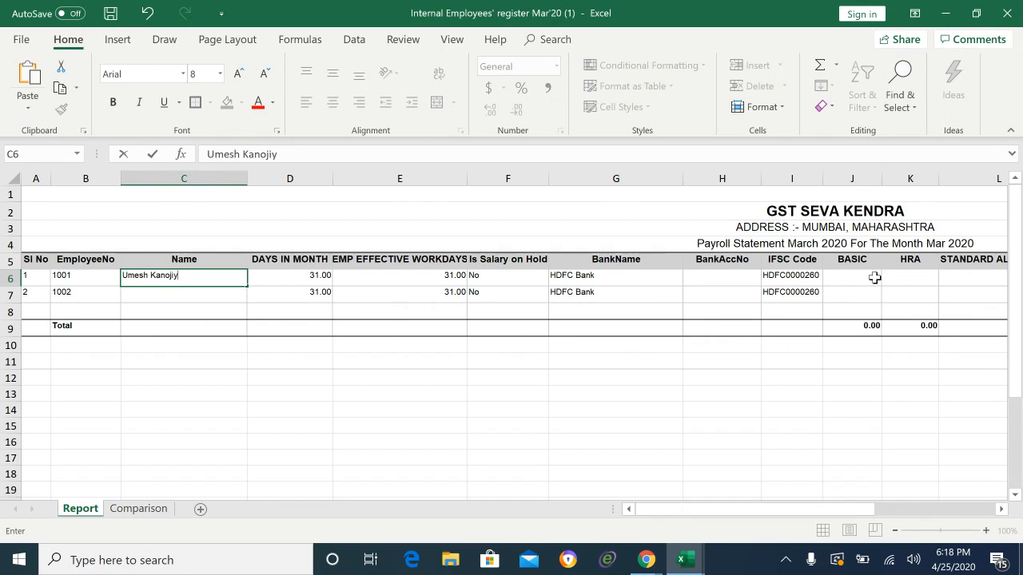
pyautogui.press('Return')
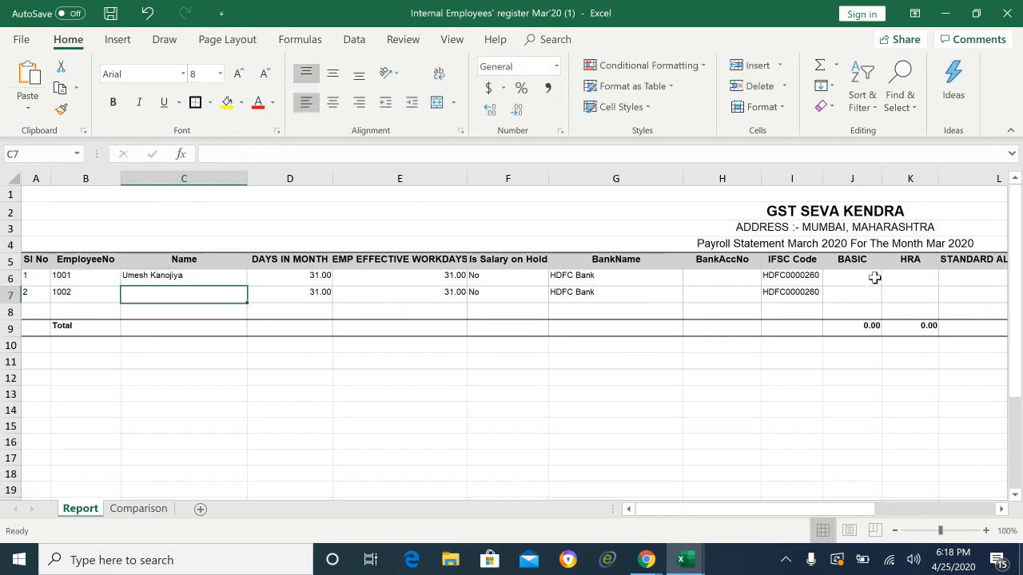
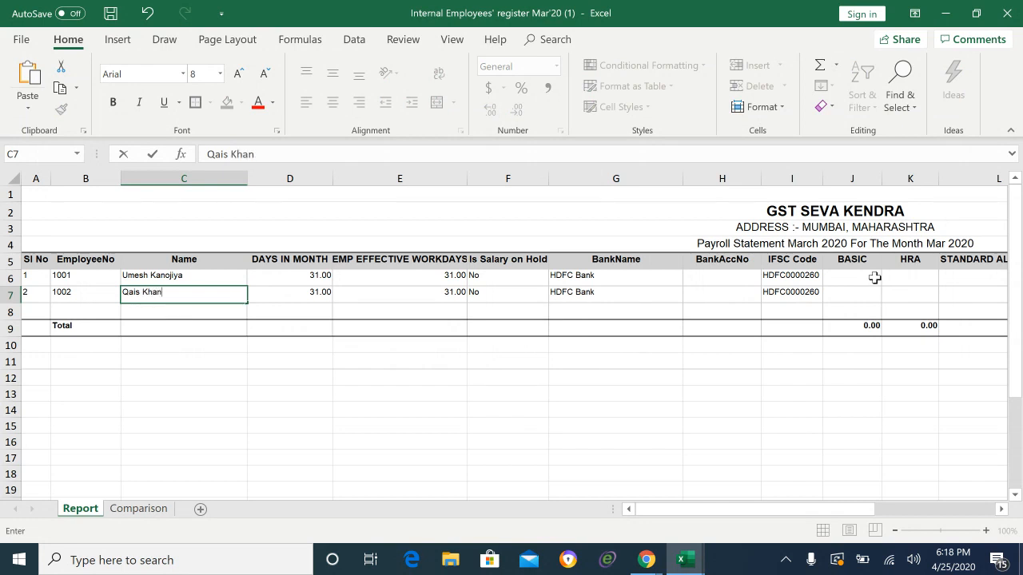
pyautogui.press('Tab')
pyautogui.press('Tab')
pyautogui.press('Tab')
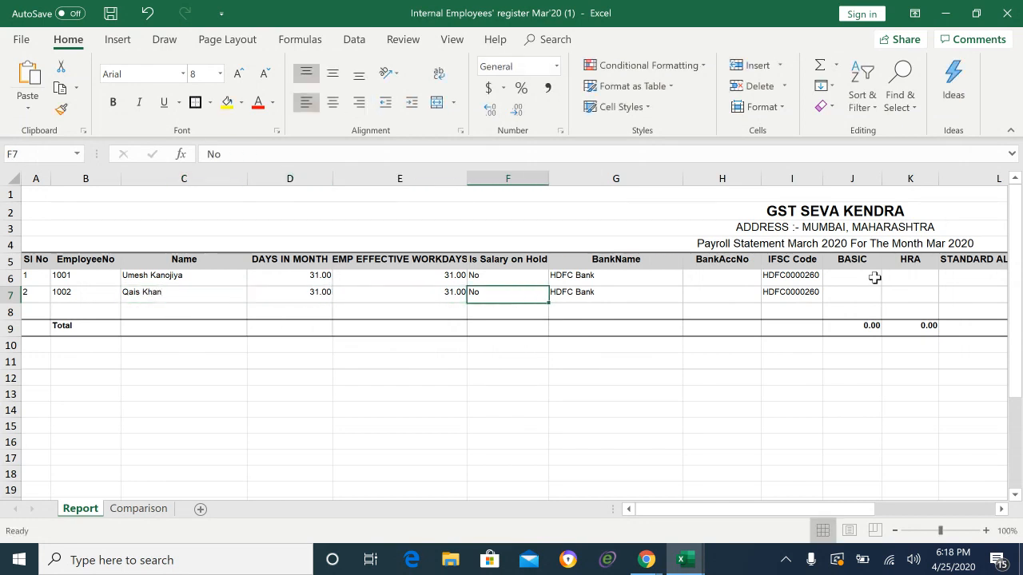
# Step: Review both employees' workdays and salary-on-hold entries, ending on BankAccNo cell H6
pyautogui.press('Left')
pyautogui.press('Up')
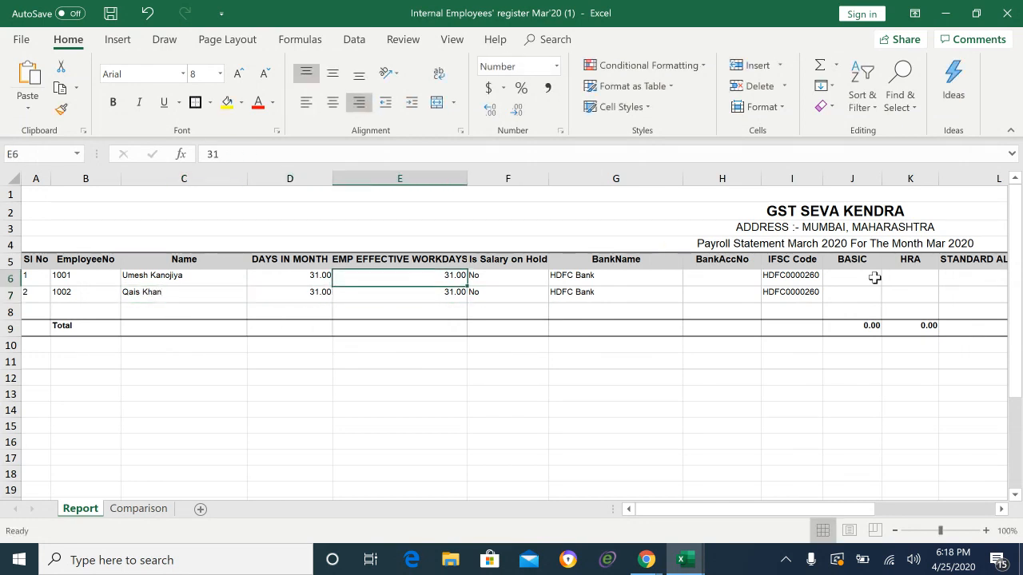
pyautogui.press('Left')
pyautogui.press('Right')
pyautogui.press('Down')
pyautogui.press('Right')
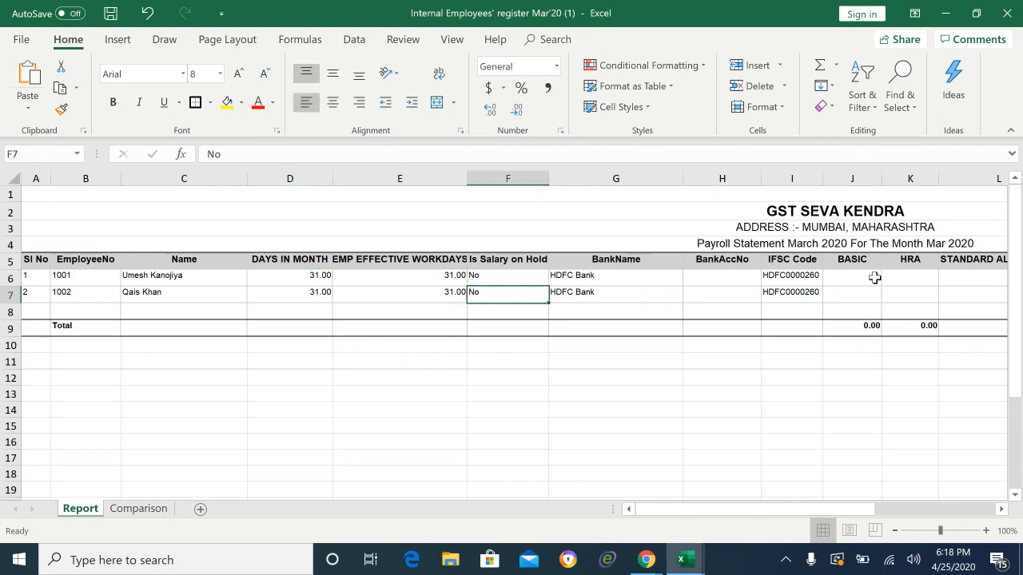
pyautogui.press('Left')
pyautogui.press('Up')
pyautogui.press('Right')
pyautogui.press('Down')
pyautogui.press('Up')
pyautogui.press('Down')
pyautogui.press('Up')
pyautogui.press('Right')
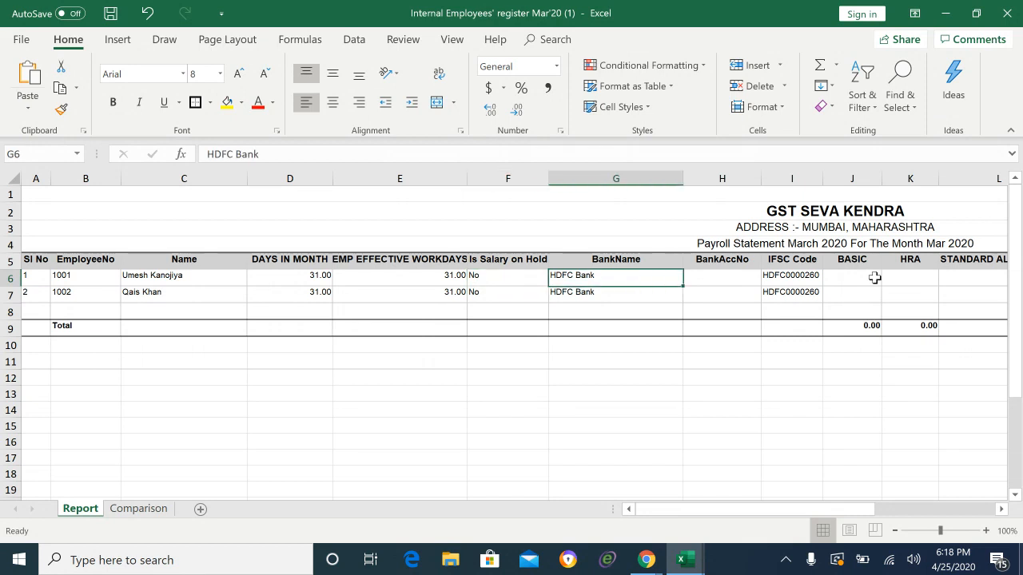
pyautogui.press('Right')
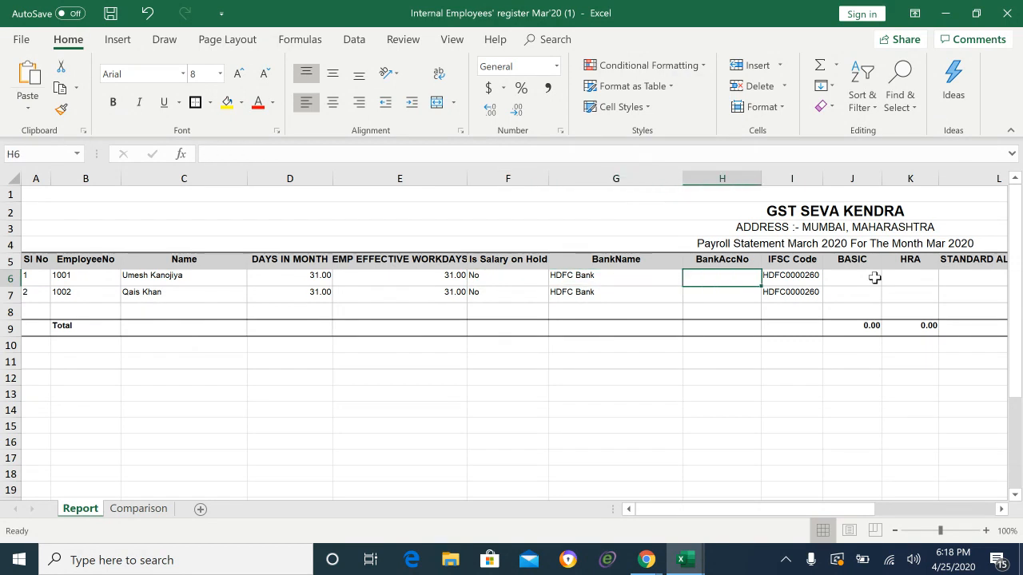
pyautogui.press('Left')
pyautogui.press('Down')
pyautogui.press('Right')
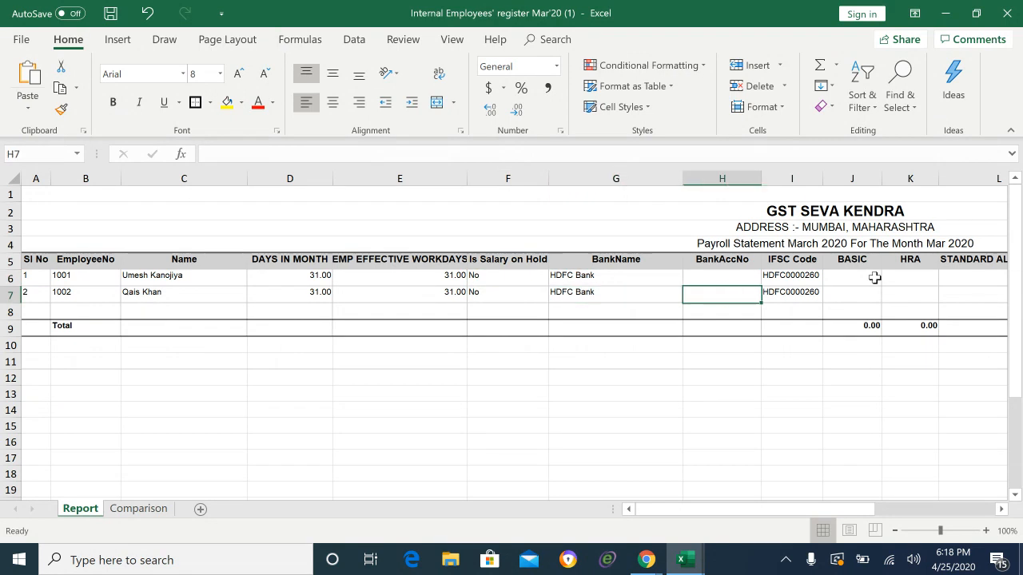
pyautogui.press('Up')
# Step: Enter each employee's bank account number in cells H6 and H7
pyautogui.write('1234')
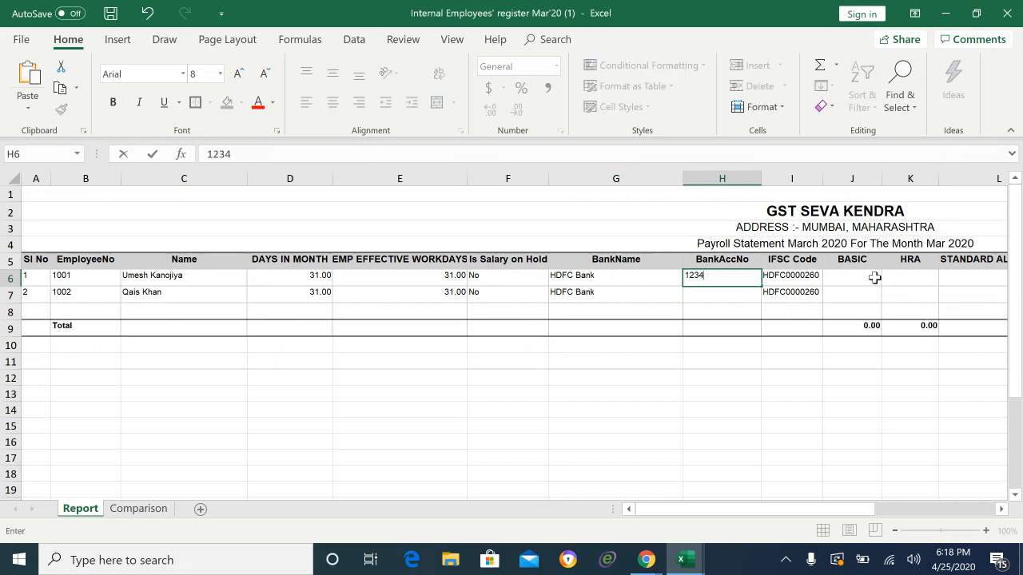
pyautogui.write('5678')
pyautogui.press('Return')
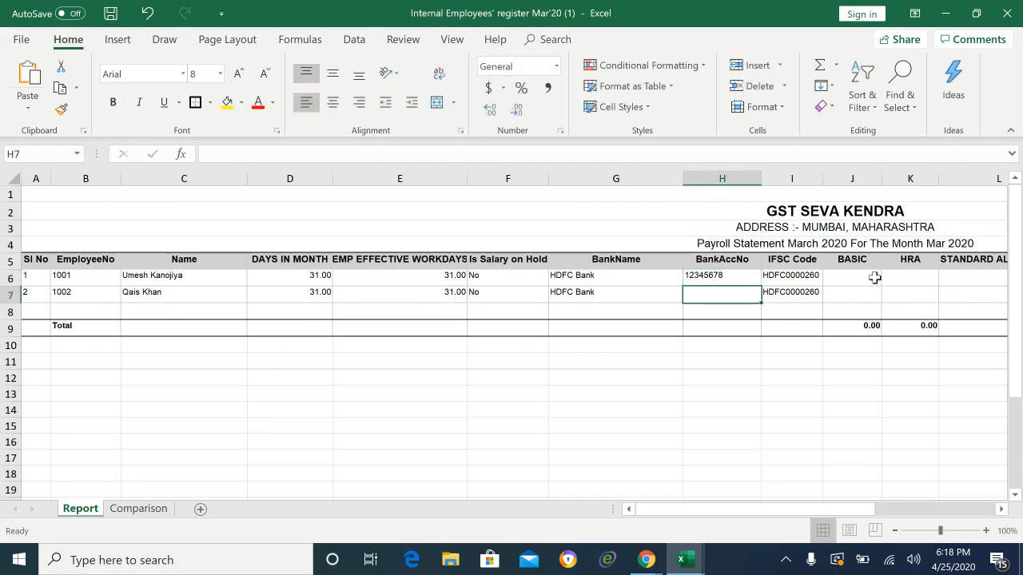
pyautogui.write('87654321')
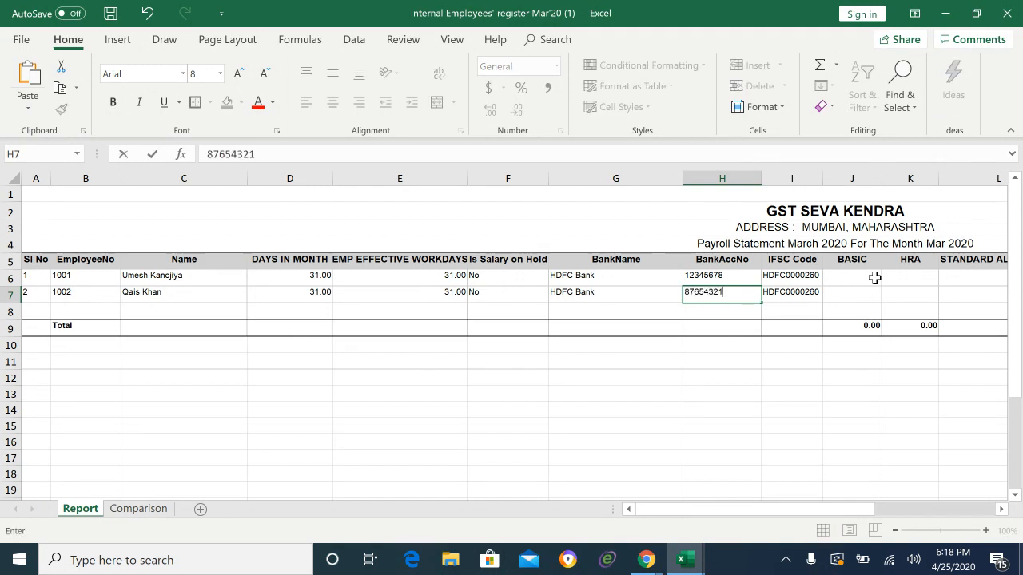
pyautogui.press('Right')
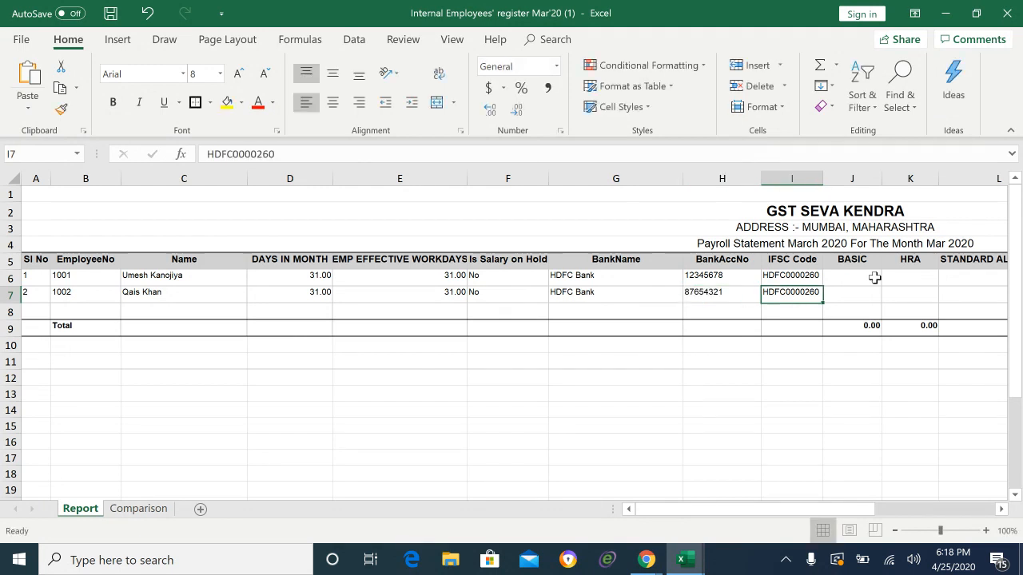
pyautogui.press('Up')
pyautogui.press('Right')
pyautogui.hscroll(1, 874, 277)
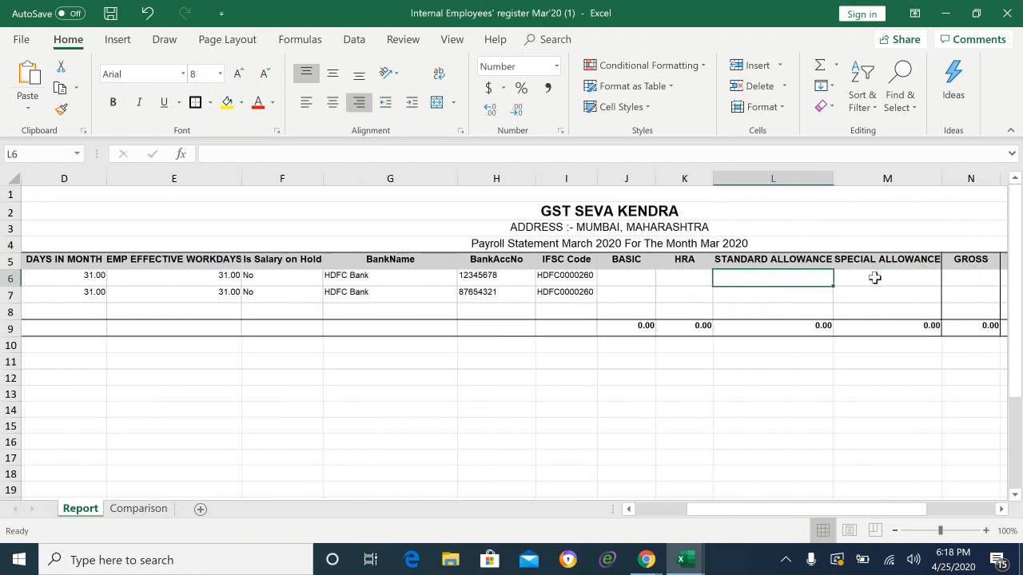
pyautogui.press('Left')
pyautogui.press('Left')
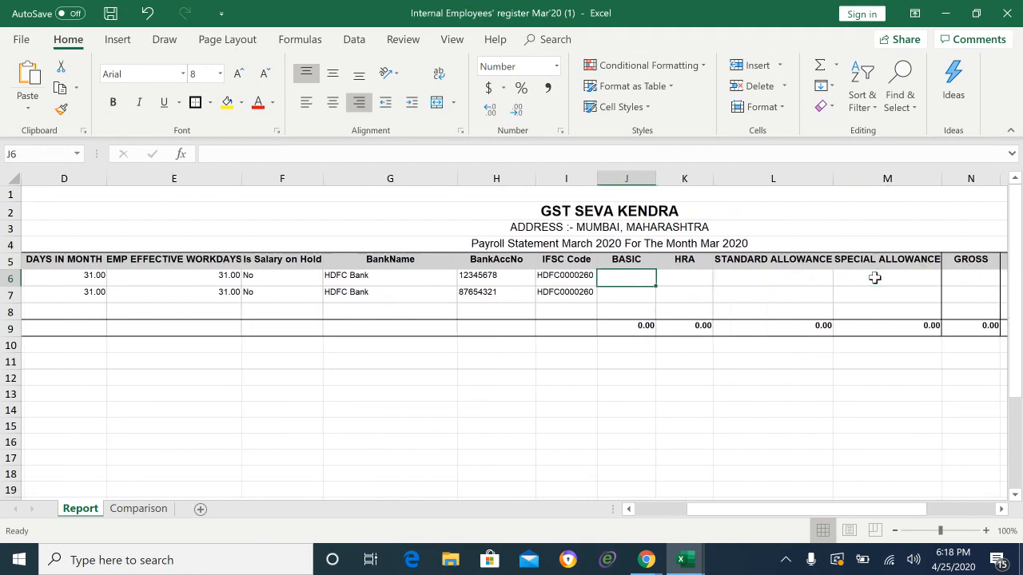
pyautogui.moveTo(683, 558)
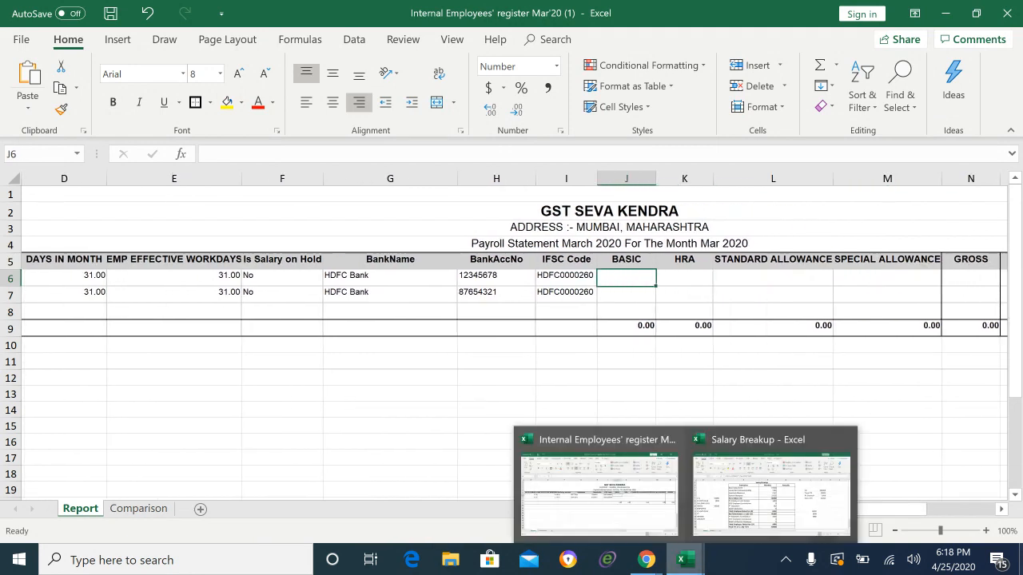
pyautogui.click(771, 495)
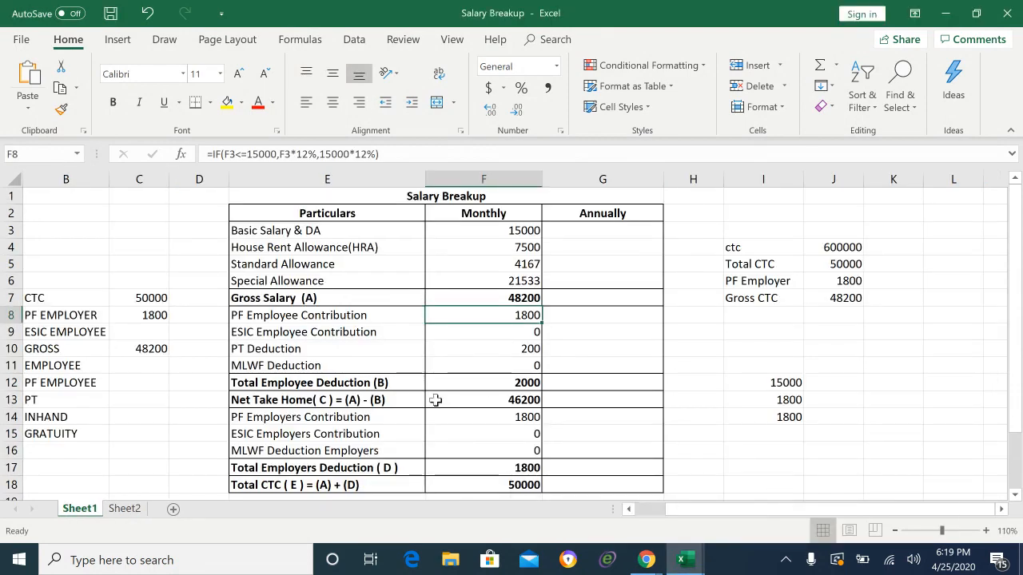
pyautogui.click(536, 230)
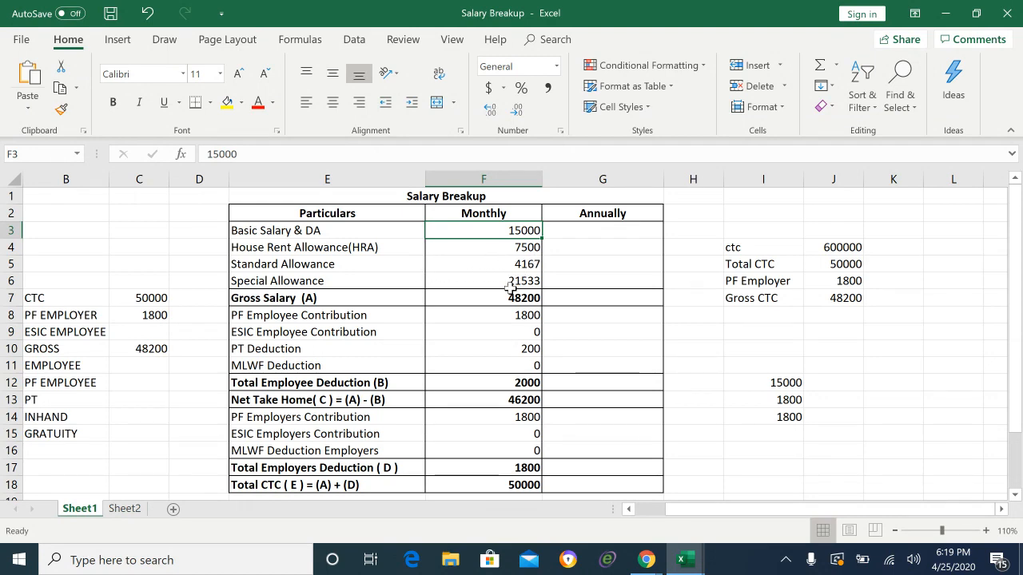
pyautogui.hotkey('alt', 'Tab')
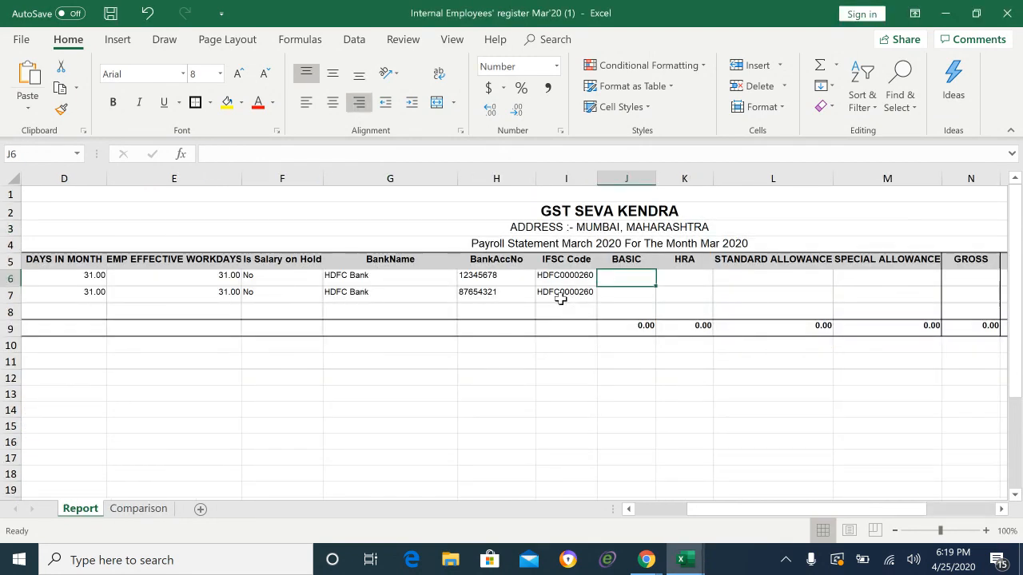
# Step: Enter the first employee's BASIC 15,000, HRA 7,500 and standard allowance 4,167
pyautogui.write('15,000')
pyautogui.press('Tab')
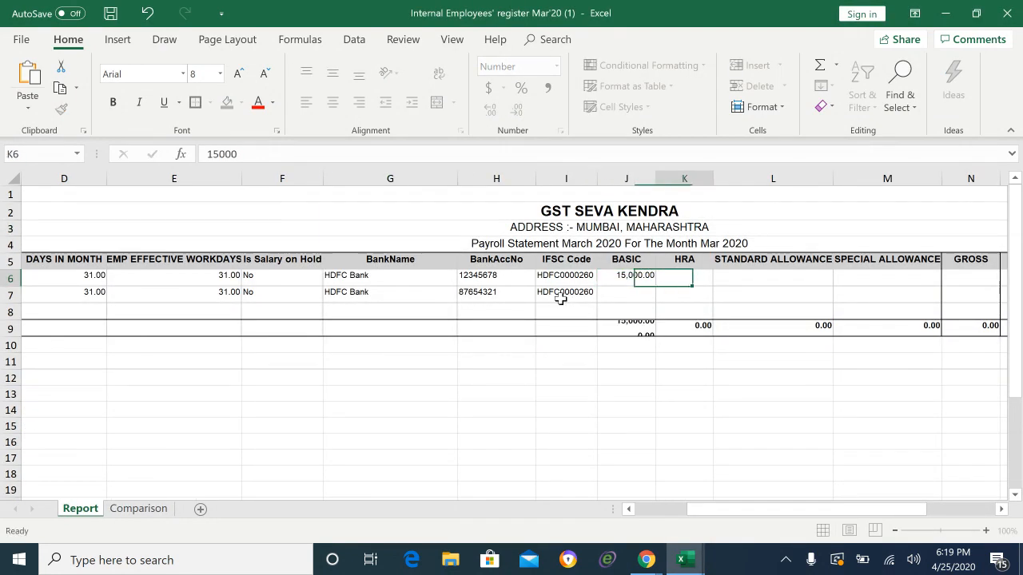
pyautogui.write('7500')
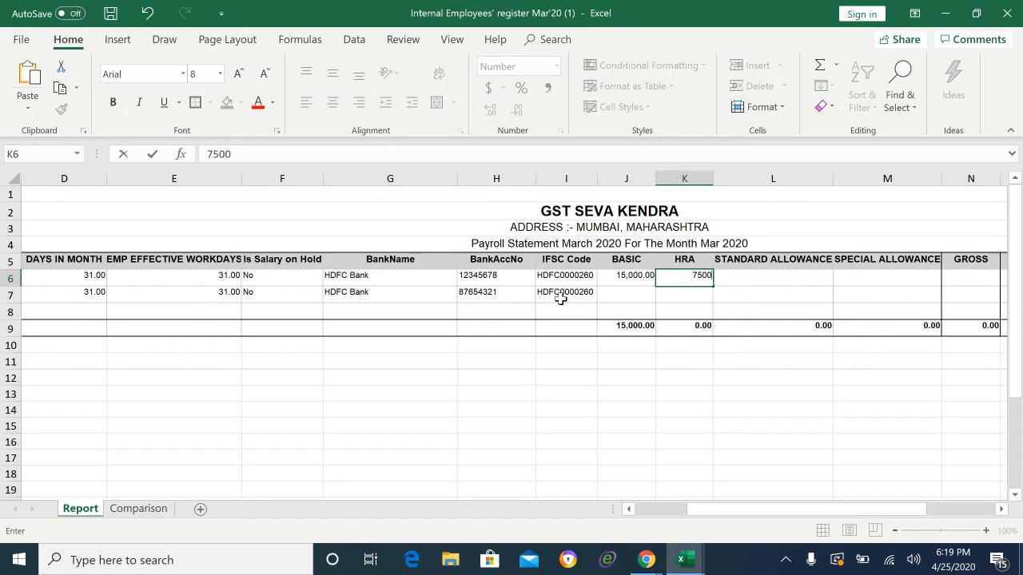
pyautogui.press('Tab')
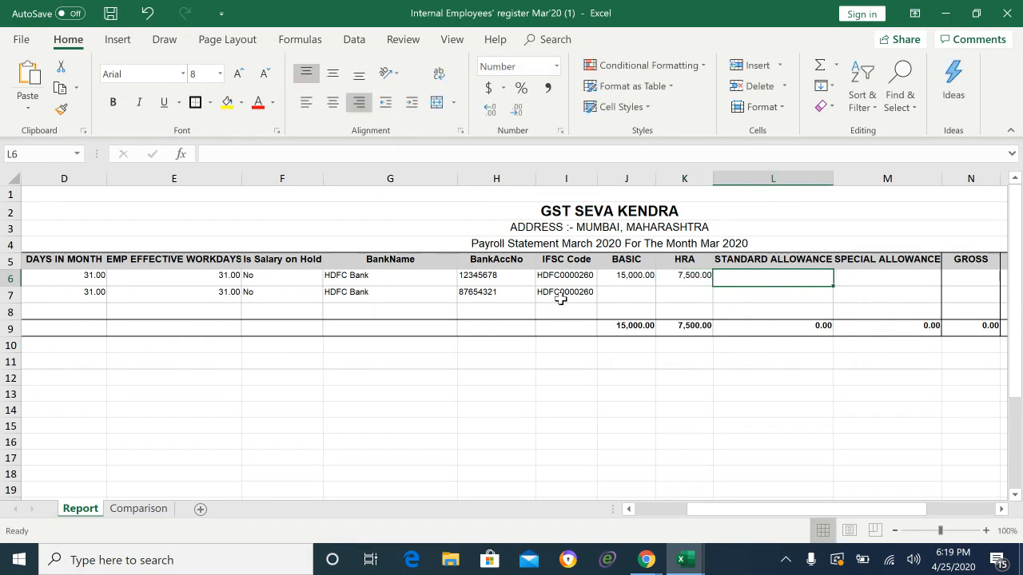
pyautogui.write('4167')
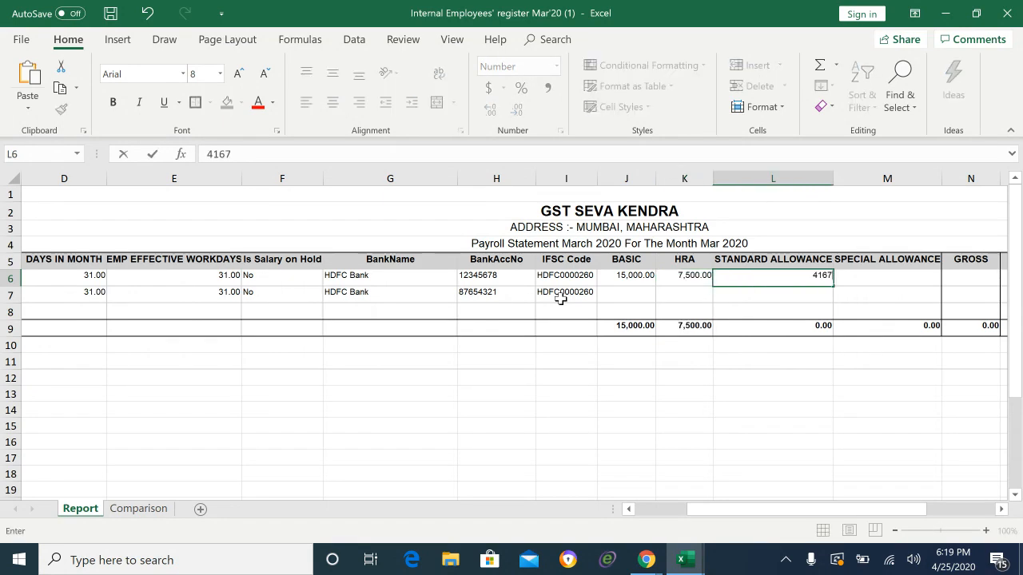
pyautogui.press('Tab')
# Step: Check the special allowance in the Salary Breakup workbook and enter 21,533 for it
pyautogui.hotkey('alt', 'Tab')
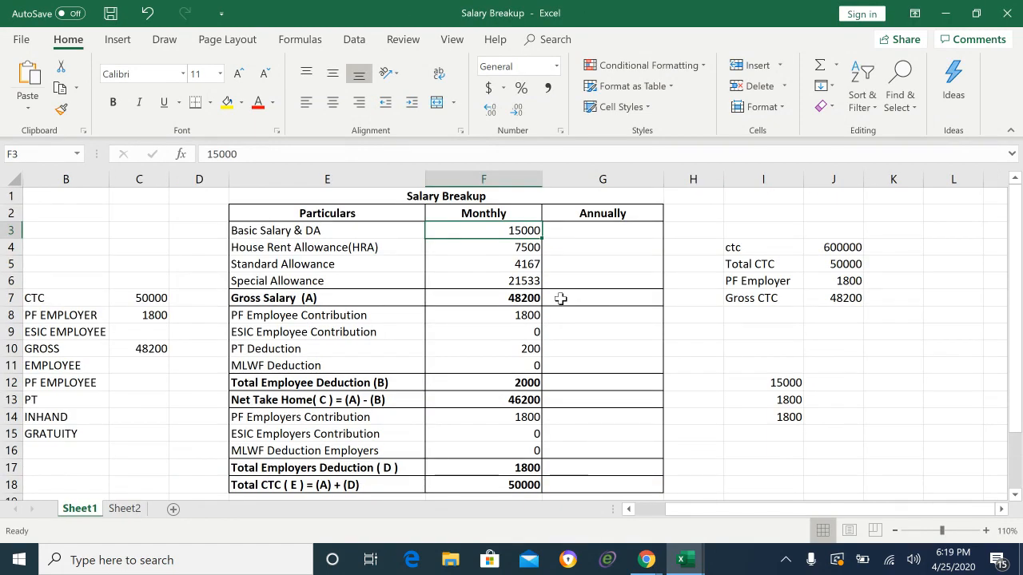
pyautogui.click(523, 280)
pyautogui.moveTo(525, 231); pyautogui.dragTo(527, 281)
pyautogui.click(556, 286)
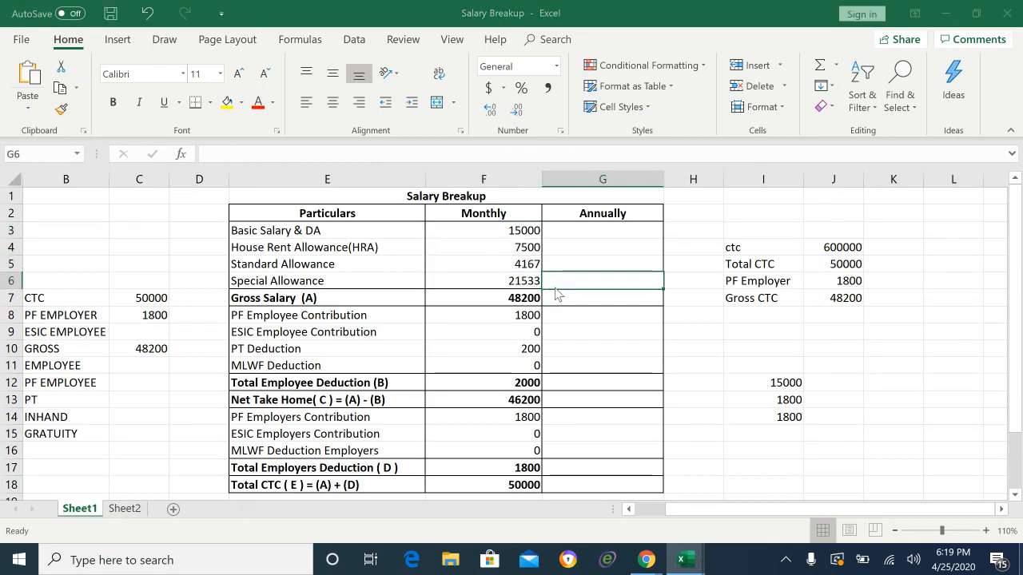
pyautogui.hotkey('alt', 'Tab')
pyautogui.write('2')
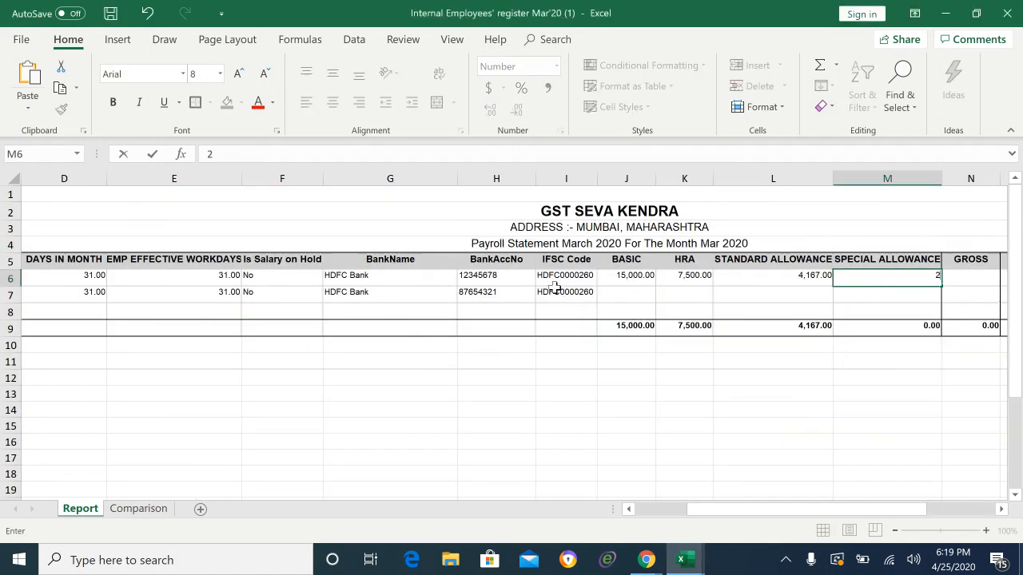
pyautogui.write('1533')
pyautogui.press('Tab')
pyautogui.press('Right')
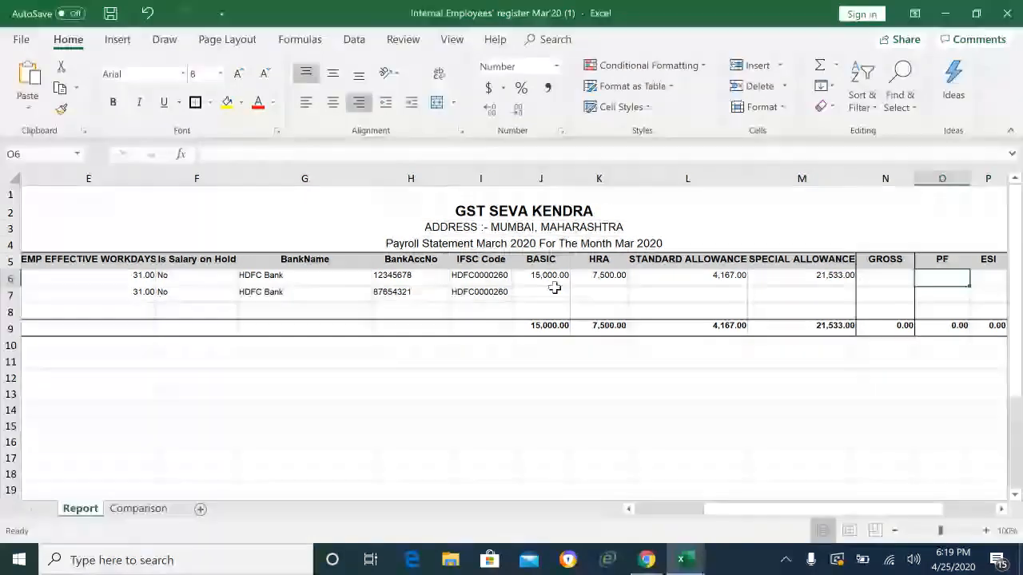
pyautogui.press('Left')
pyautogui.press('Left')
pyautogui.press('Right')
# Step: Enter =SUM(J6:M6) in N6 so the first employee's GROSS shows 48,200.00
pyautogui.write('=sum')
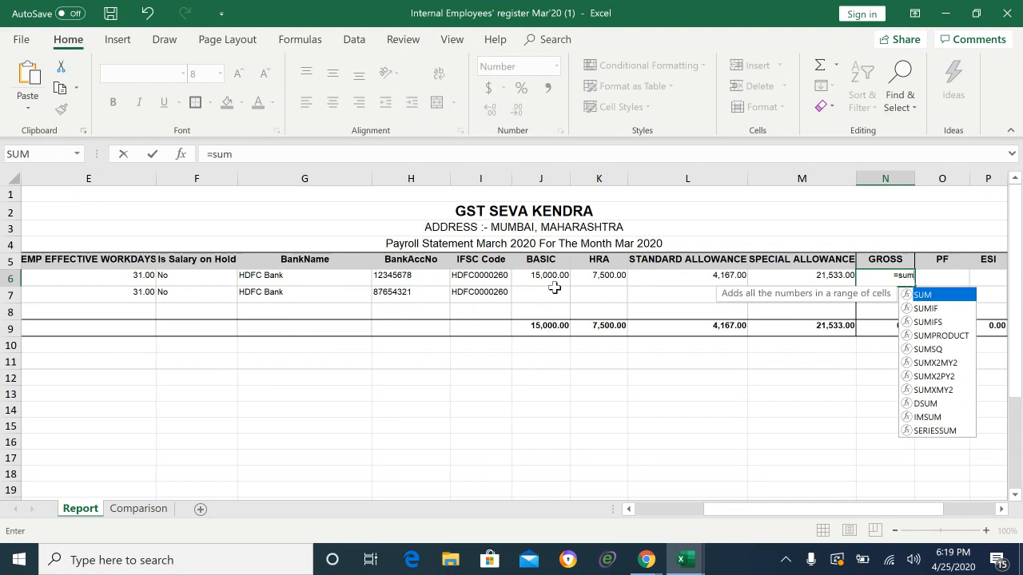
pyautogui.write('(')
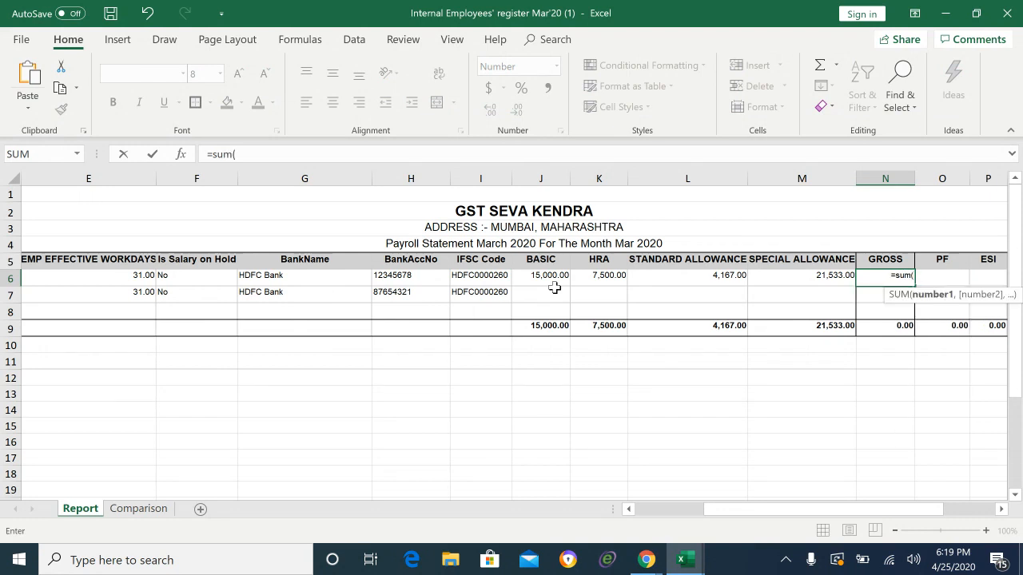
pyautogui.press('Left')
pyautogui.press('Left')
pyautogui.press('Left')
pyautogui.press('Left')
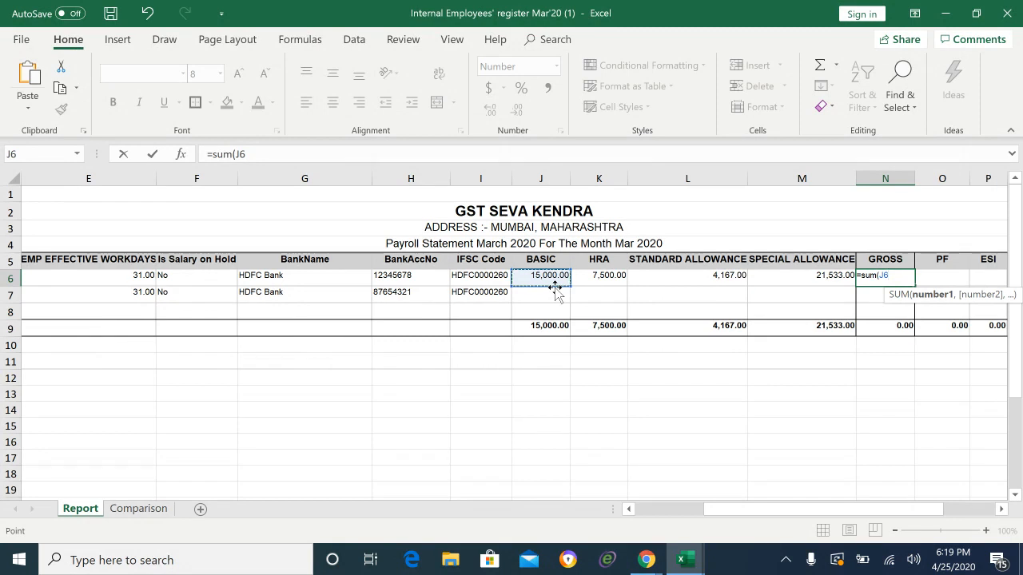
pyautogui.hotkey('shift', 'Right')
pyautogui.hotkey('shift', 'Right')
pyautogui.hotkey('shift', 'Right')
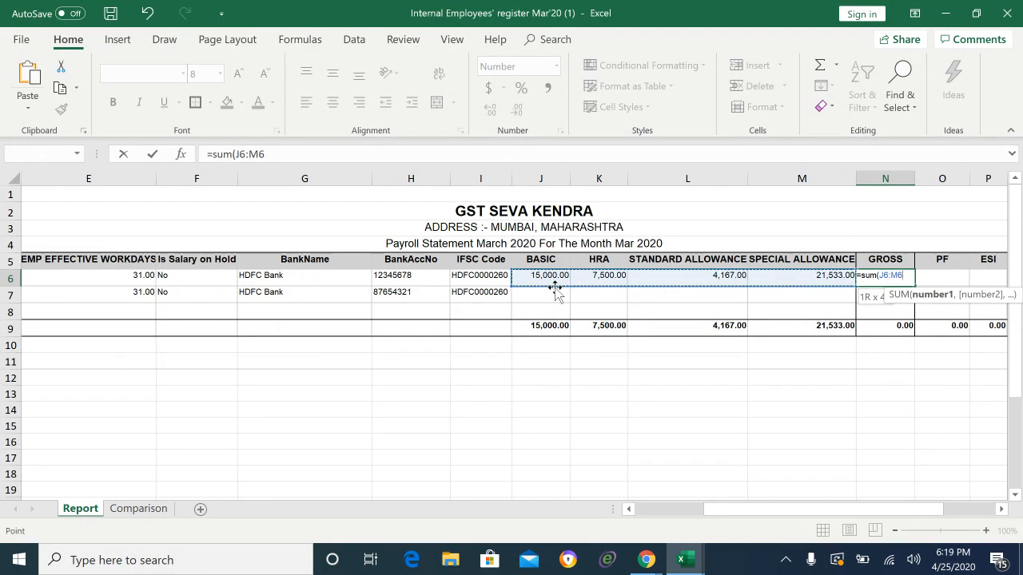
pyautogui.write('_')
pyautogui.press('BackSpace')
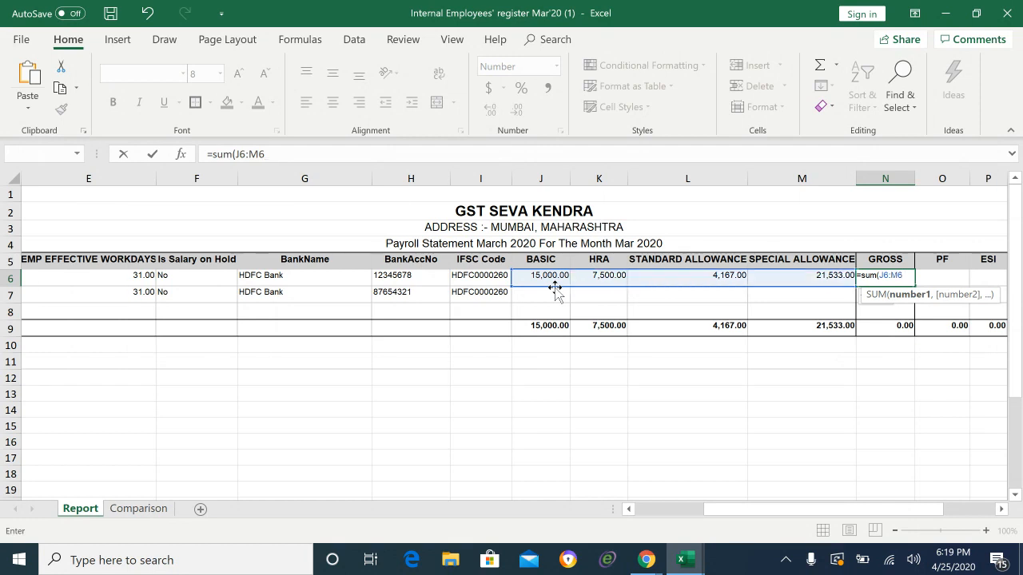
pyautogui.write(')')
pyautogui.press('Return')
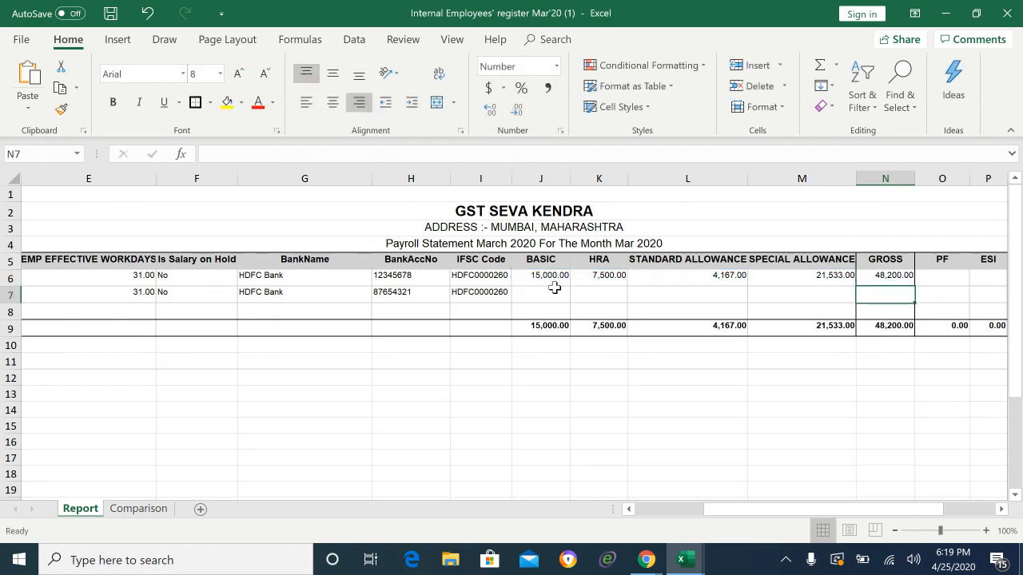
pyautogui.press('Up')
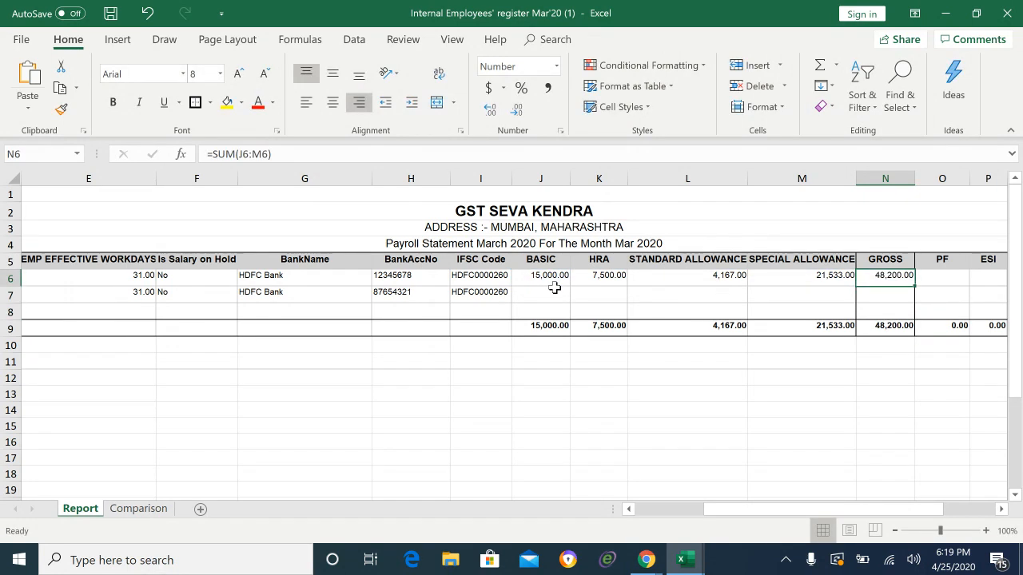
# Step: Compare the gross with the Salary Breakup figure and review row 6's salary and deduction columns
pyautogui.hotkey('alt', 'Tab')
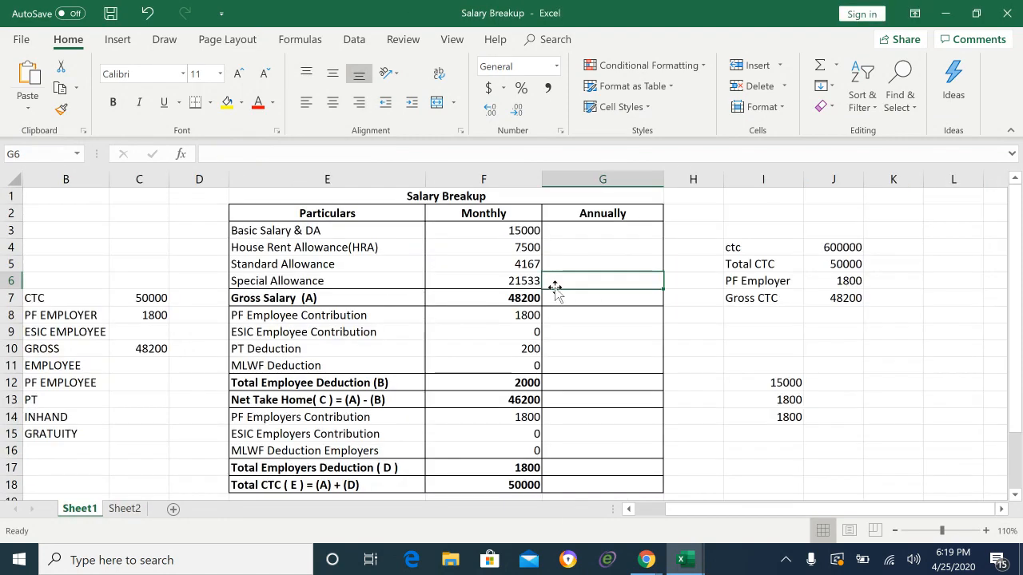
pyautogui.click(484, 298)
pyautogui.hotkey('alt', 'Tab')
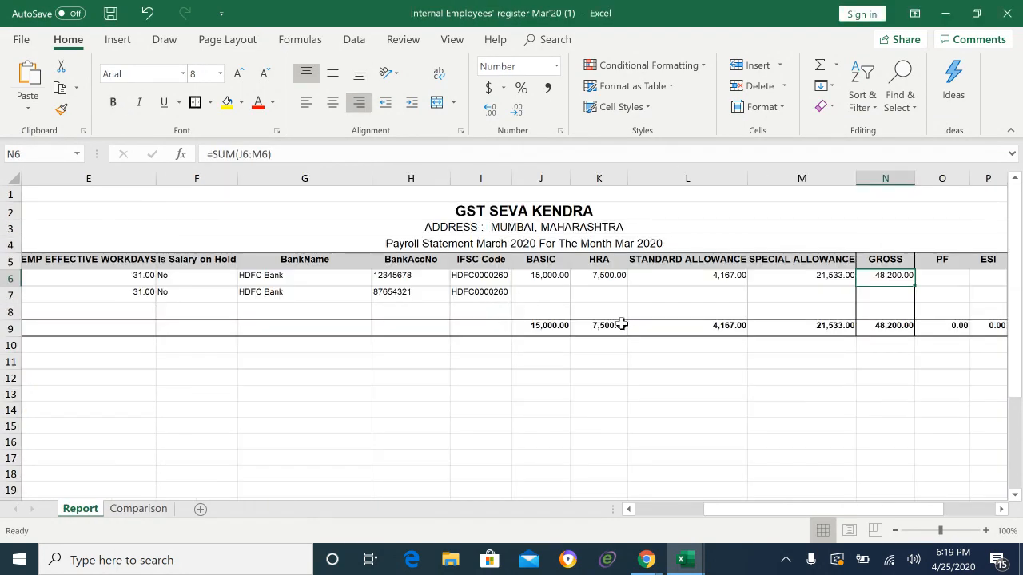
pyautogui.click(822, 292)
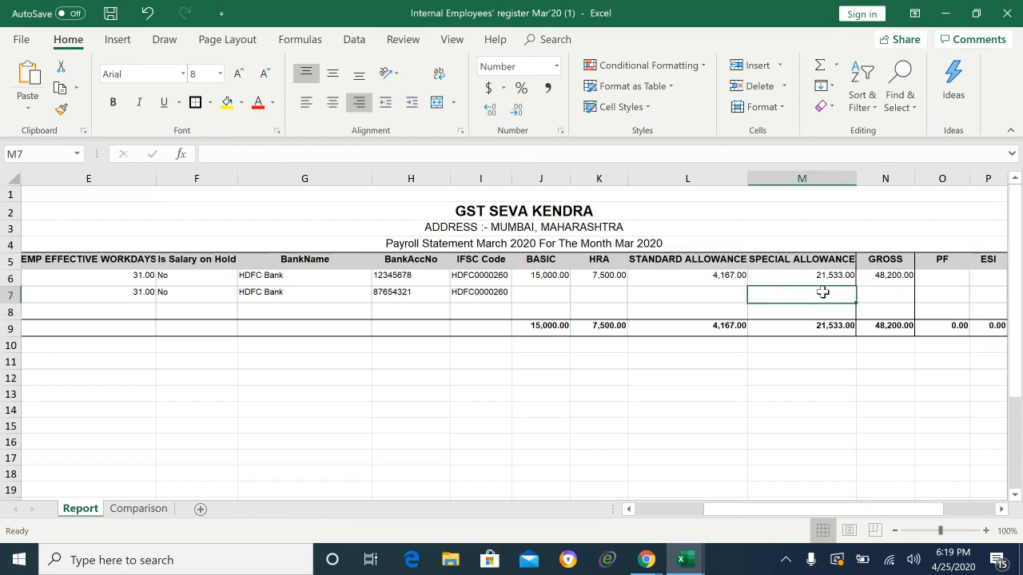
pyautogui.click(934, 273)
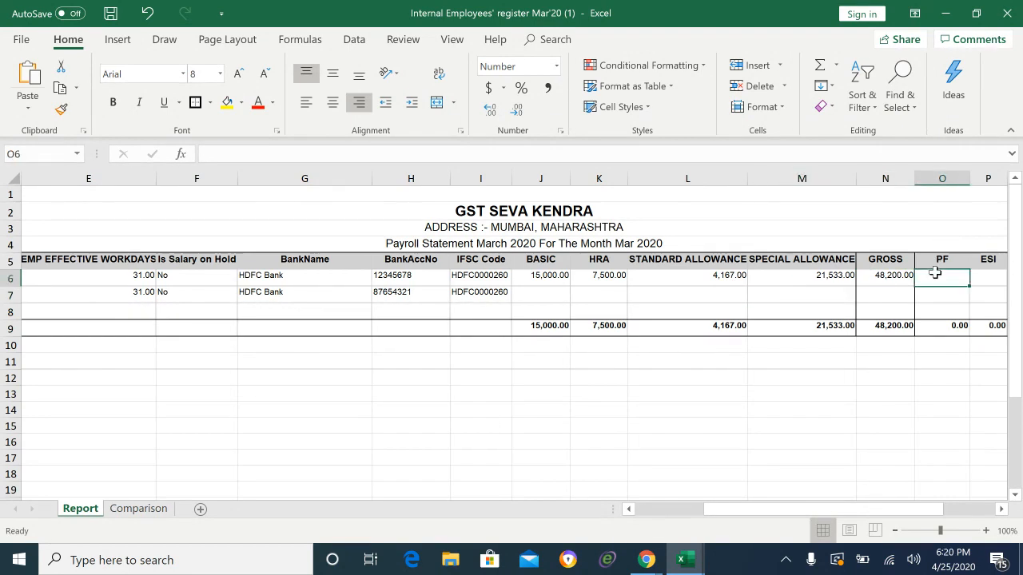
pyautogui.press('Right')
pyautogui.press('Left')
pyautogui.press('Left')
pyautogui.press('Left')
pyautogui.press('Left')
pyautogui.press('Left')
pyautogui.press('Right')
pyautogui.press('Right')
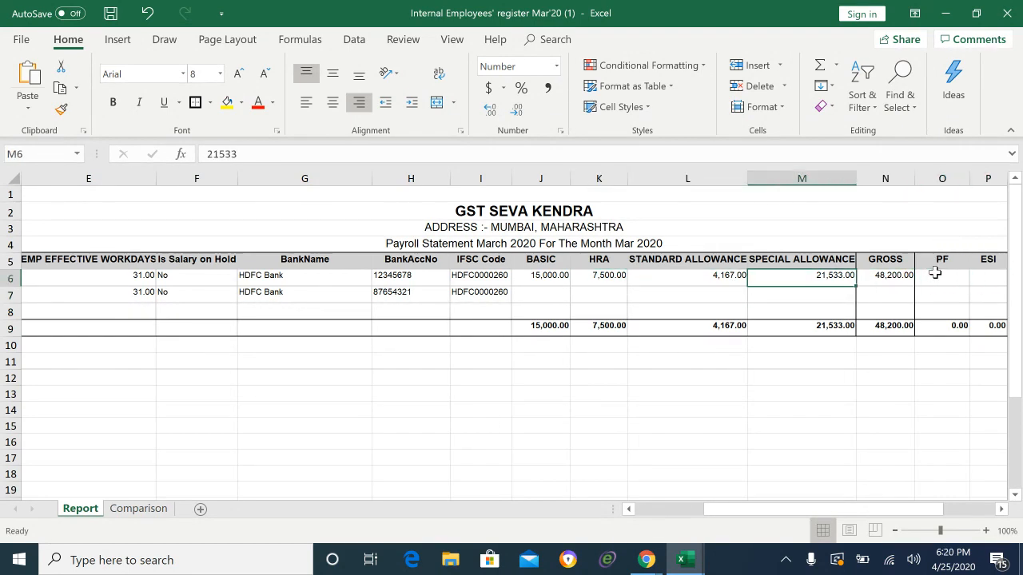
pyautogui.press('Left')
pyautogui.press('Right')
pyautogui.press('Right')
pyautogui.press('Right')
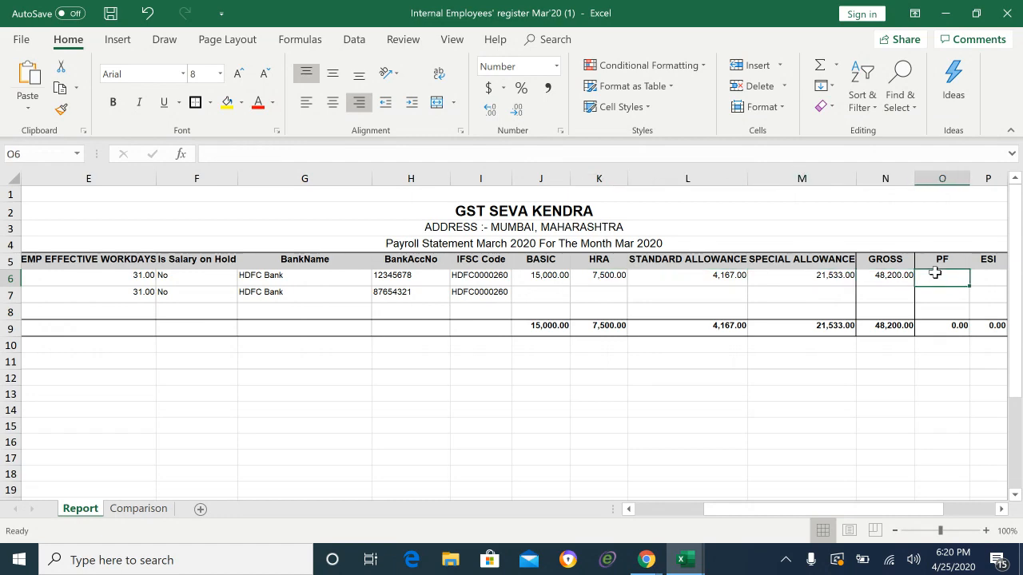
pyautogui.press('Right')
pyautogui.press('Right')
pyautogui.press('Right')
pyautogui.press('Right')
pyautogui.press('Right')
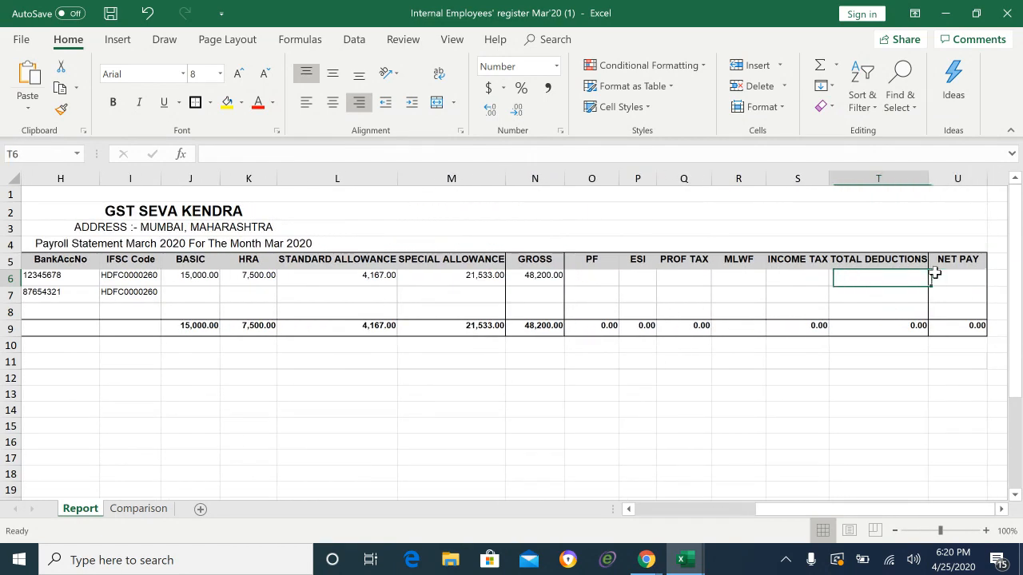
pyautogui.press('Left')
pyautogui.press('Left')
pyautogui.press('Left')
pyautogui.press('Left')
pyautogui.press('Left')
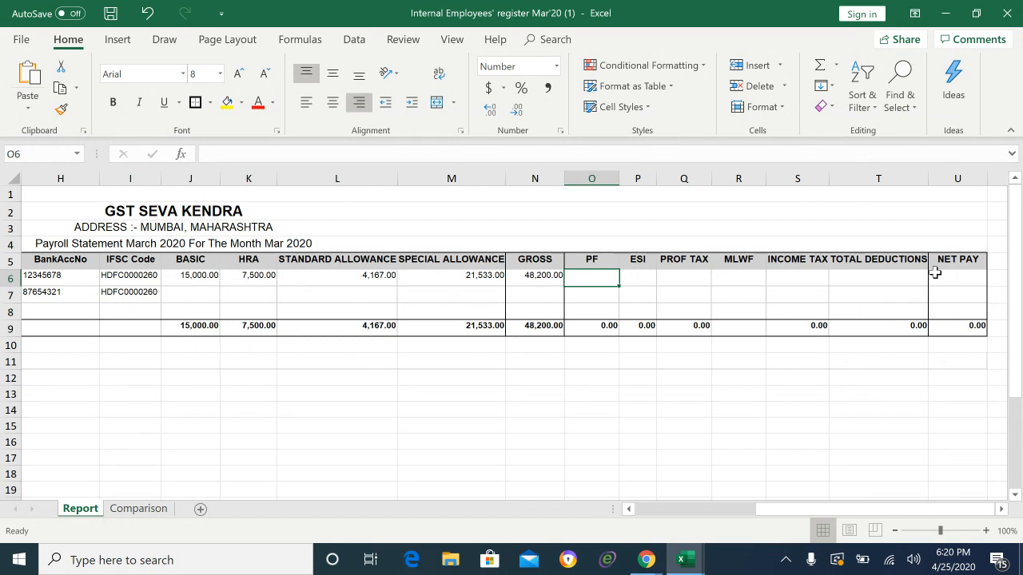
# Step: Enter =J6*12% in O6 so the first employee's PF is 1,800.00
pyautogui.write('=')
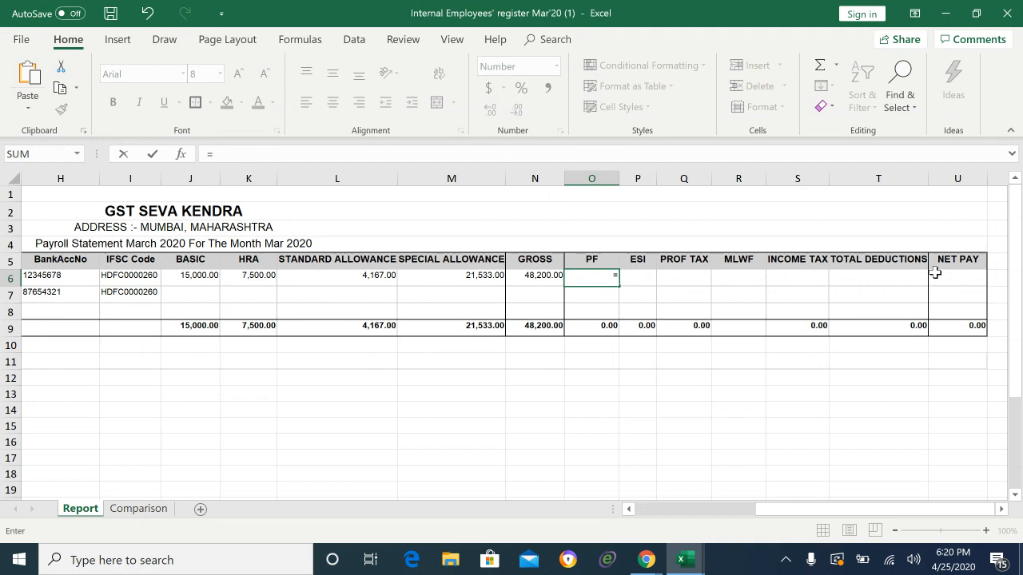
pyautogui.press('Left')
pyautogui.press('Left')
pyautogui.press('Left')
pyautogui.press('Left')
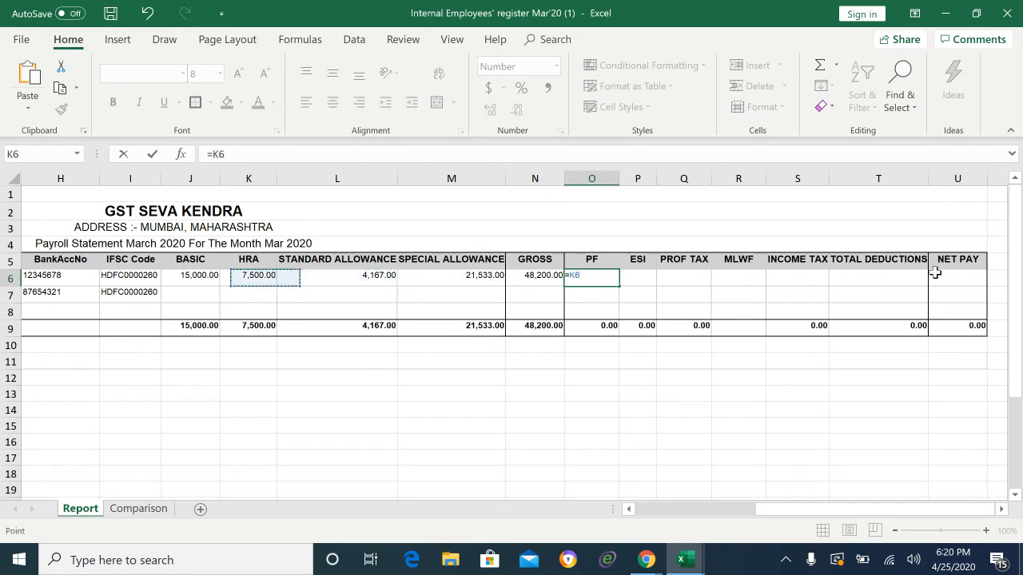
pyautogui.press('Left')
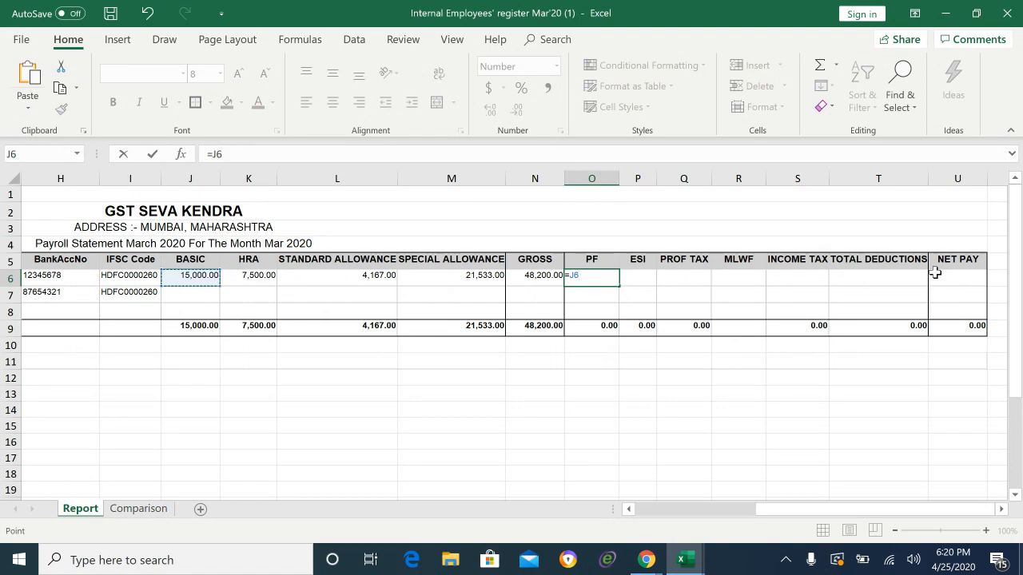
pyautogui.write('*12%')
pyautogui.press('Return')
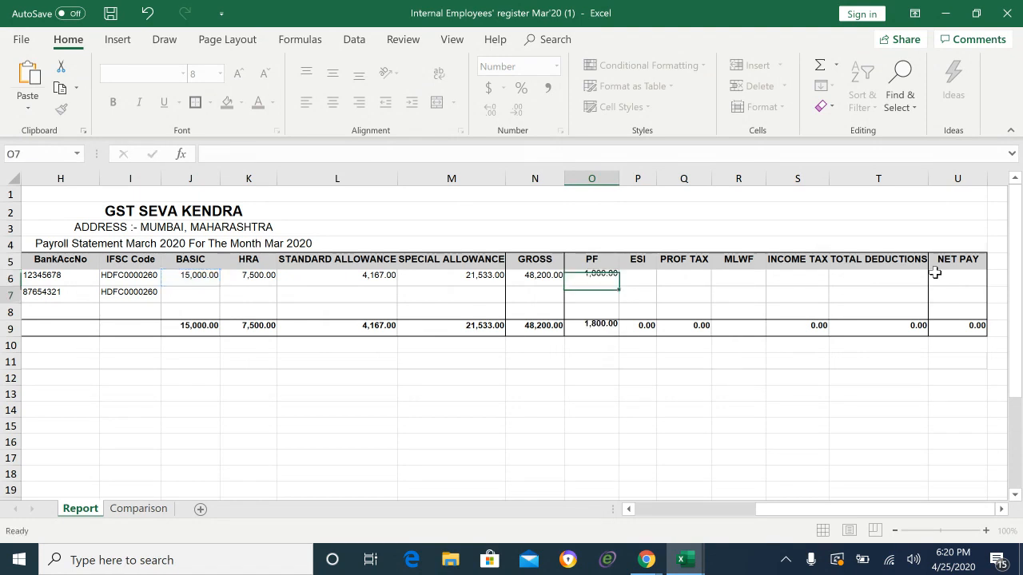
pyautogui.press('Up')
# Step: Fill the first employee's ESI 0, PROF TAX 200, MLWF 0 and INCOME TAX 0
pyautogui.press('Right')
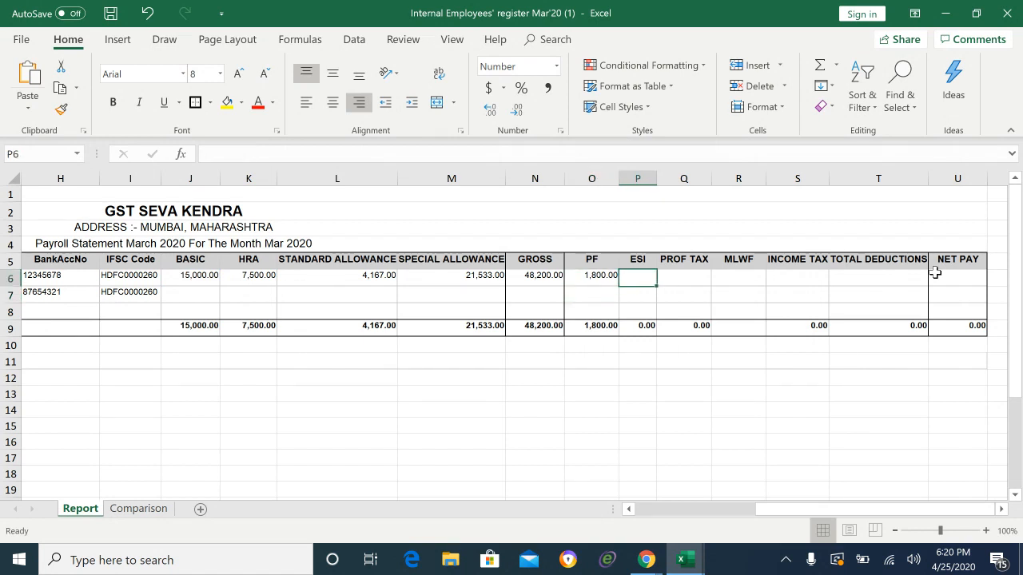
pyautogui.press('Left')
pyautogui.press('Left')
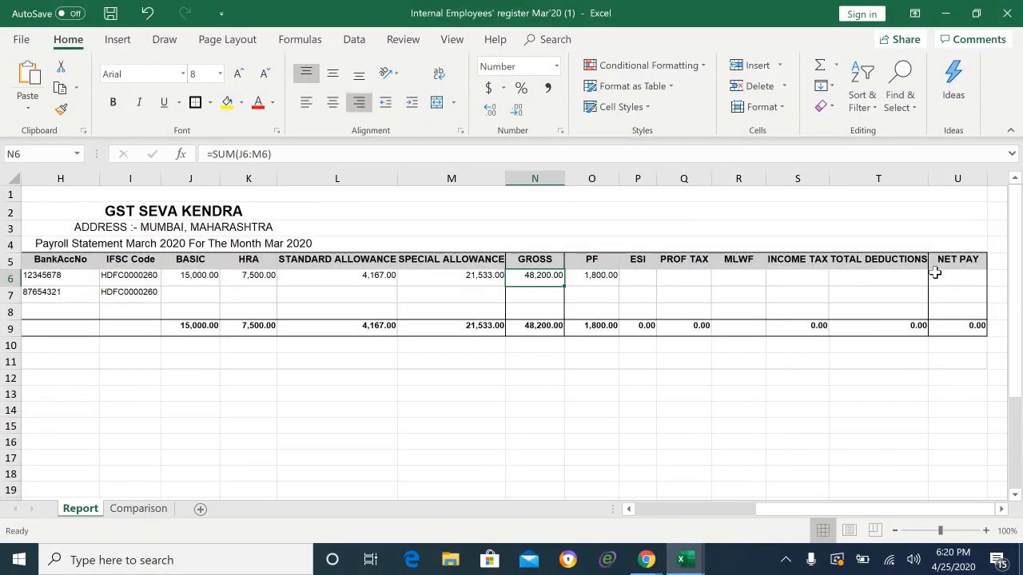
pyautogui.press('Right')
pyautogui.press('Right')
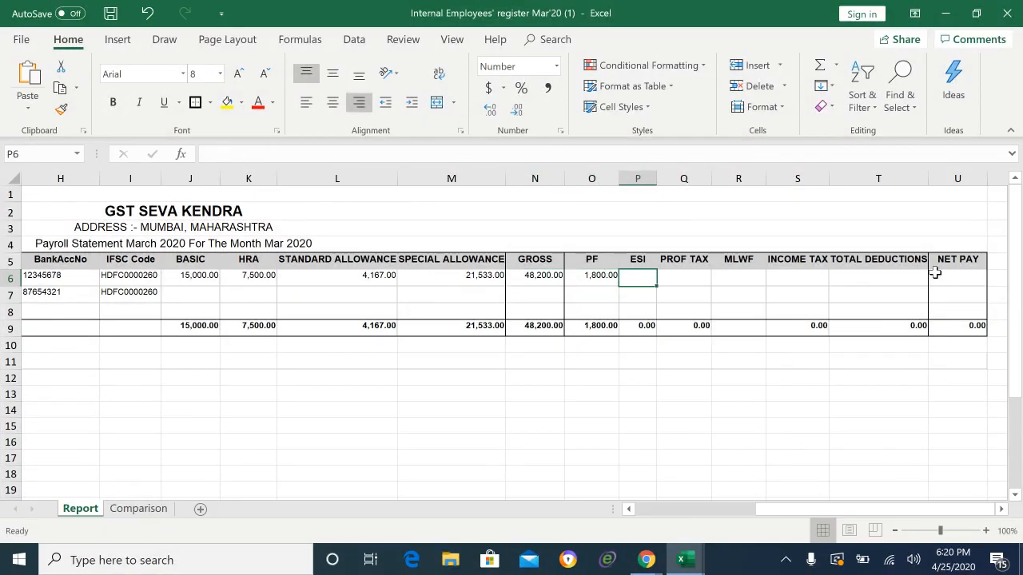
pyautogui.write('0')
pyautogui.press('Tab')
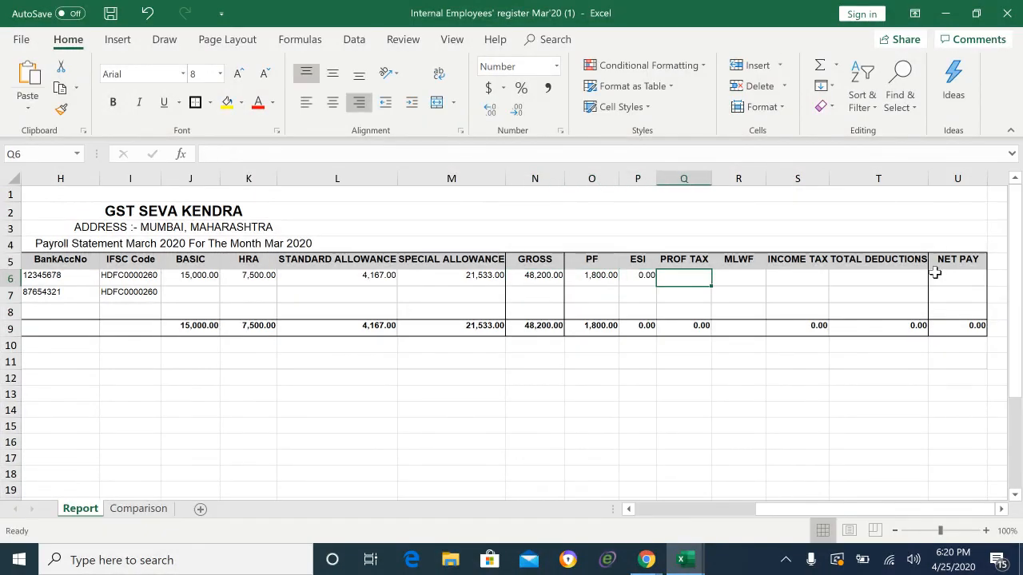
pyautogui.write('200')
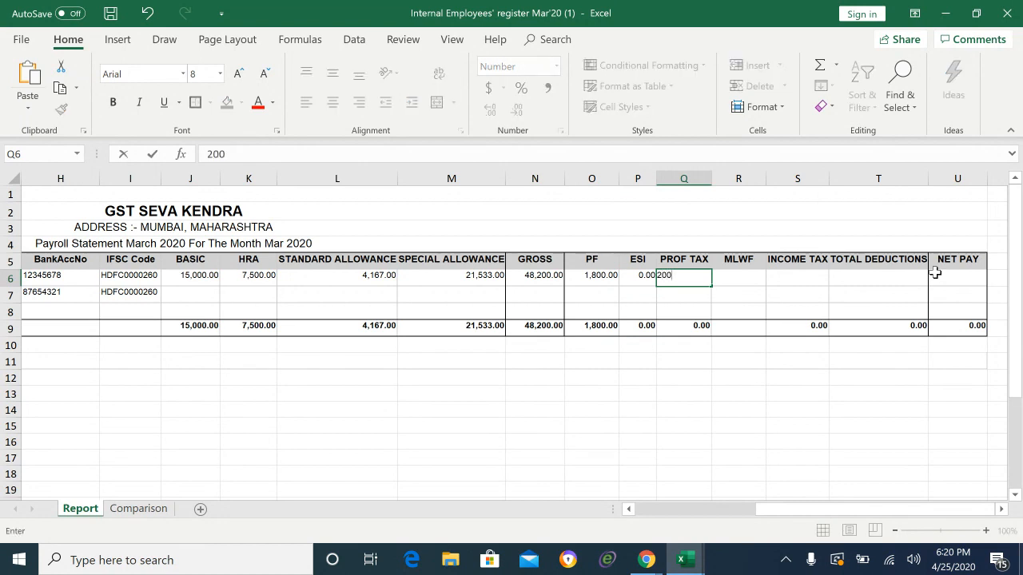
pyautogui.press('Tab')
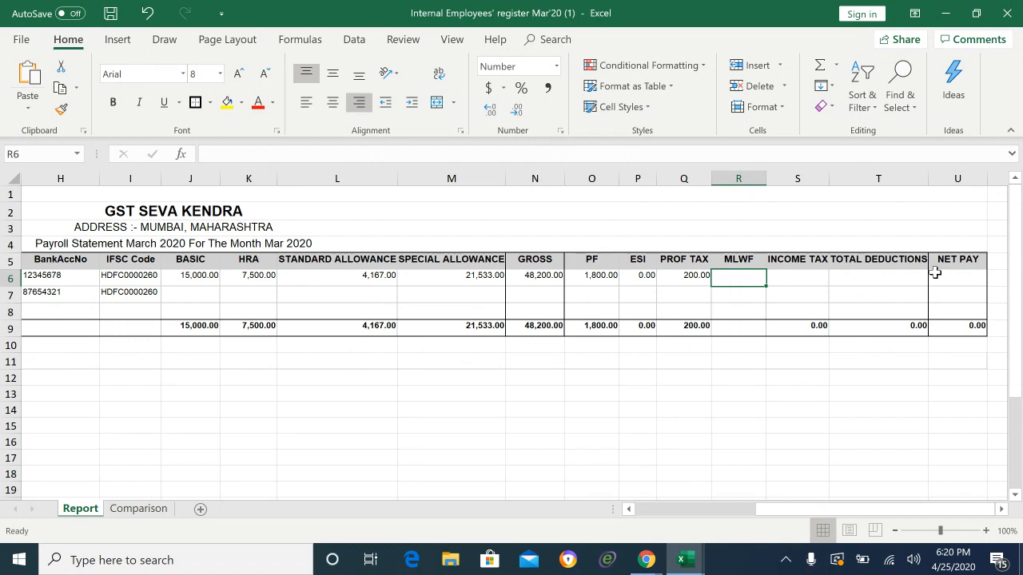
pyautogui.write('0')
pyautogui.press('Tab')
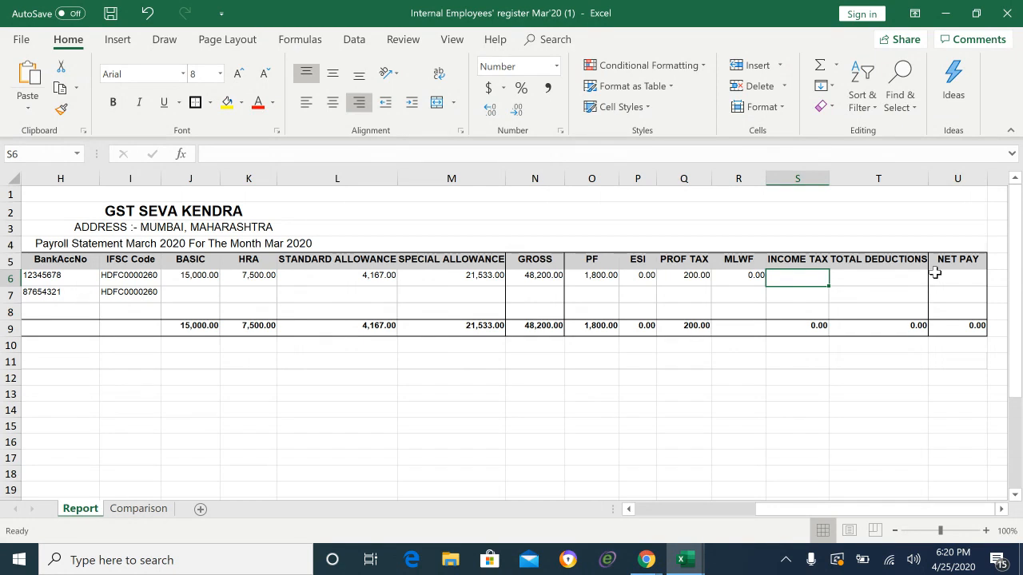
pyautogui.press('Left')
pyautogui.press('Left')
pyautogui.press('Left')
pyautogui.press('Left')
pyautogui.press('Left')
pyautogui.press('Right')
pyautogui.press('Right')
pyautogui.press('Right')
pyautogui.press('Right')
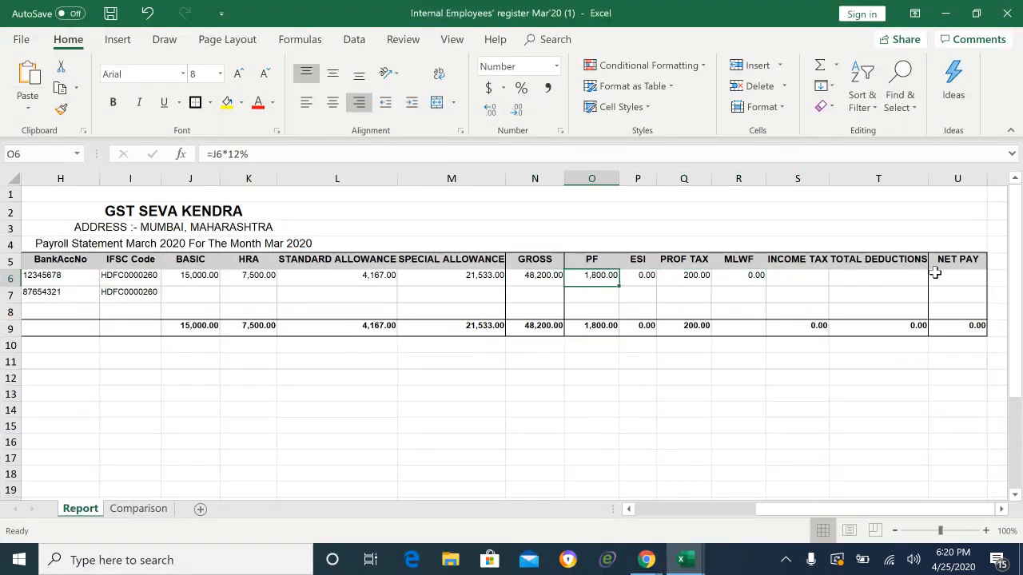
pyautogui.press('Right')
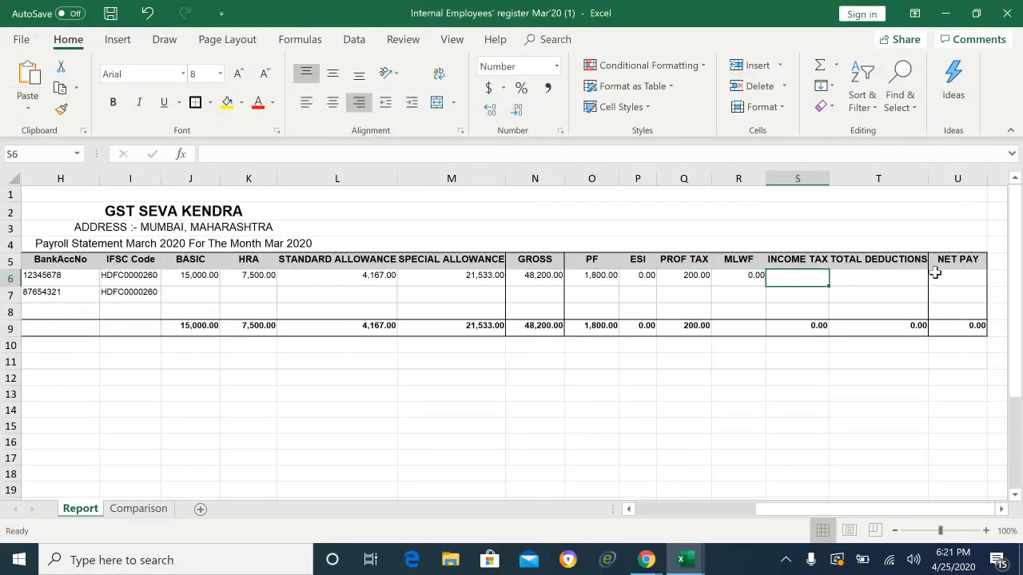
pyautogui.write('0')
pyautogui.press('Right')
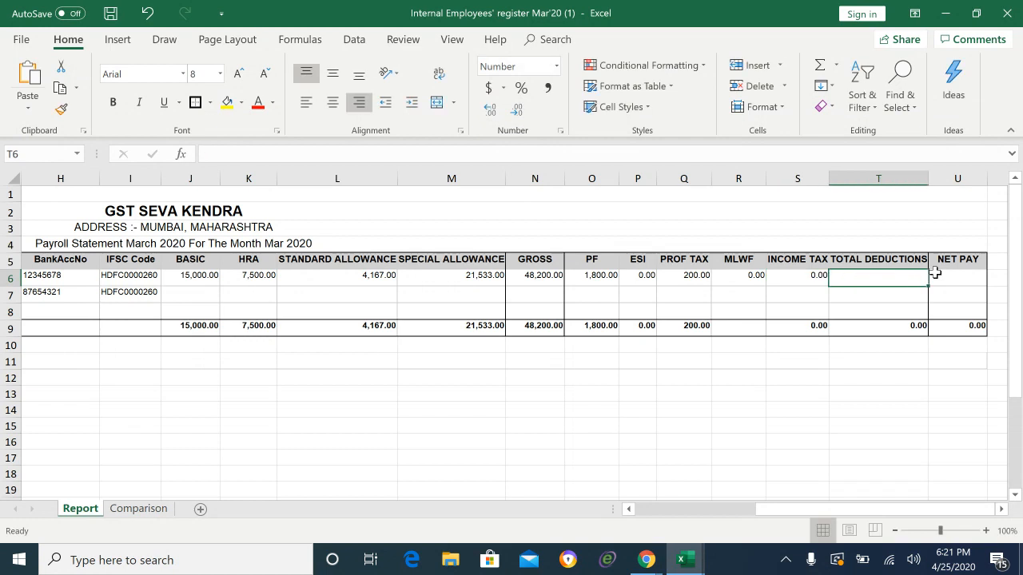
# Step: Sum PF through INCOME TAX in T6 for total deductions of 2,000.00
pyautogui.write('=')
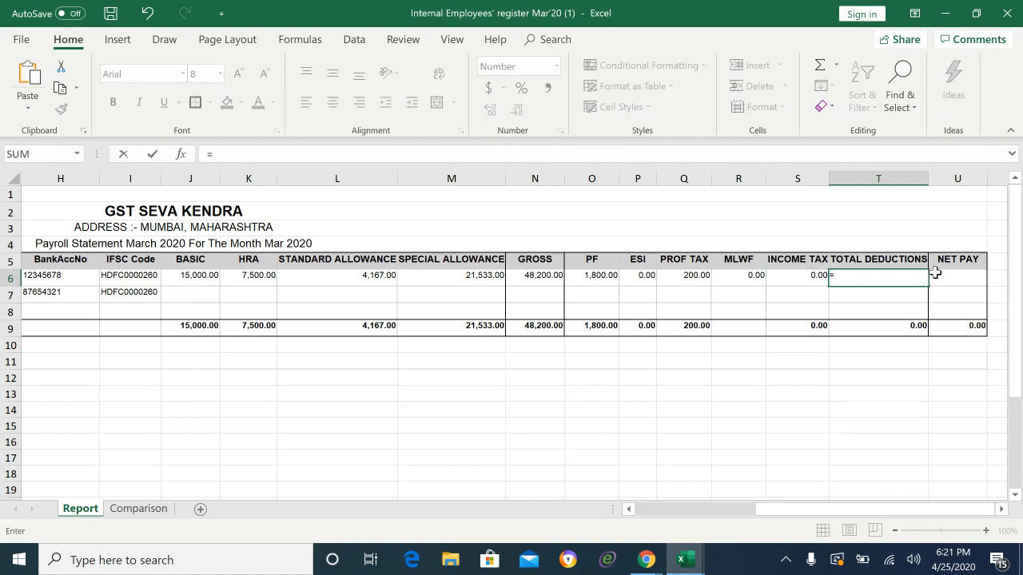
pyautogui.write('sum(')
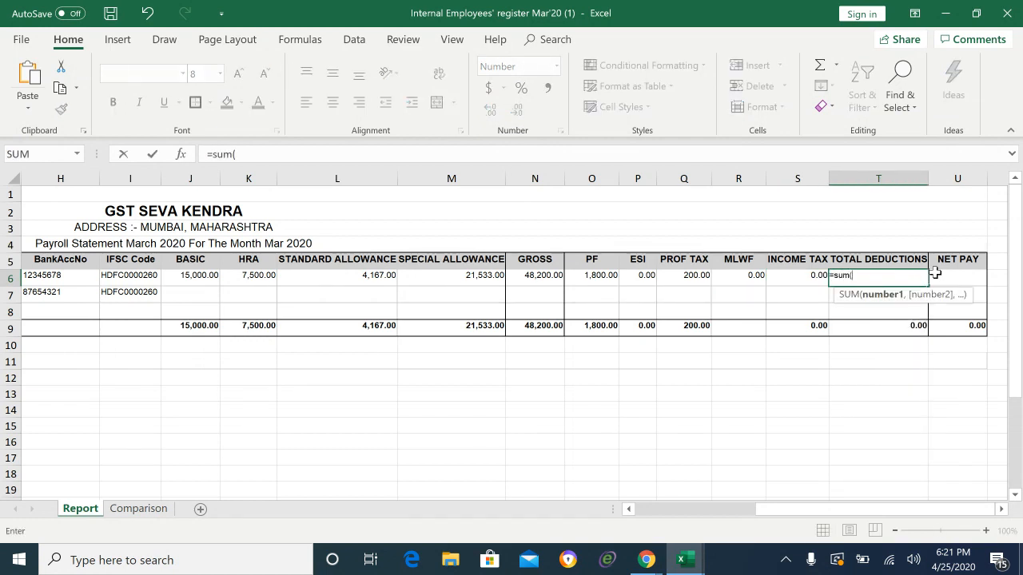
pyautogui.press('Left')
pyautogui.press('Left')
pyautogui.press('Left')
pyautogui.press('Left')
pyautogui.press('Left')
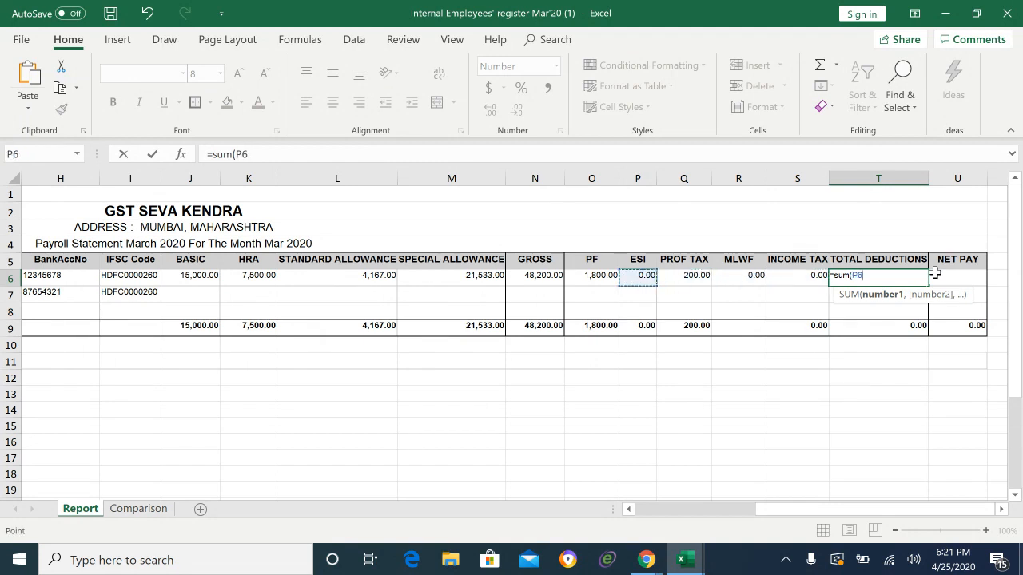
pyautogui.hotkey('shift', 'Right')
pyautogui.hotkey('shift', 'Right')
pyautogui.hotkey('shift', 'Right')
pyautogui.hotkey('shift', 'Right')
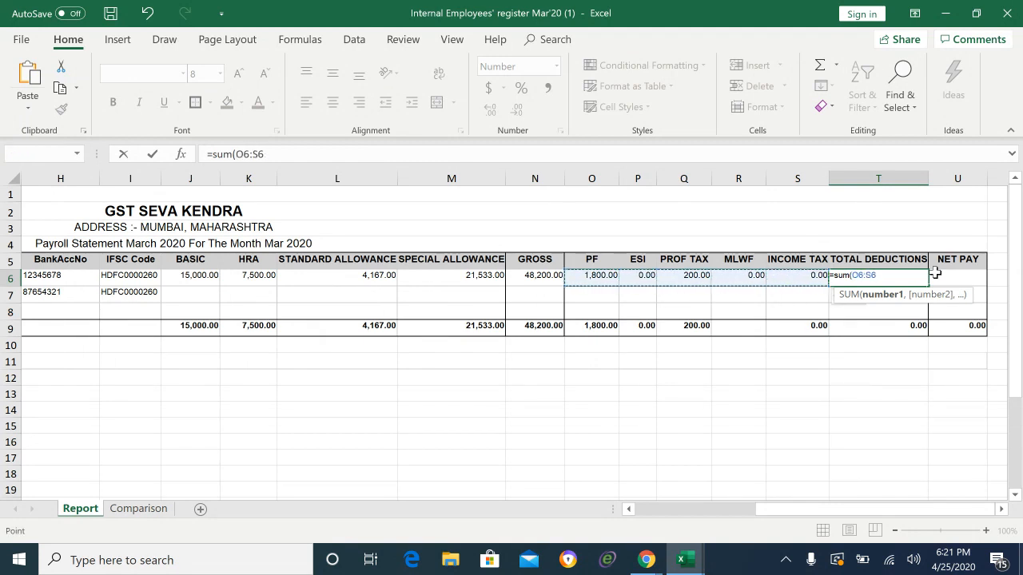
pyautogui.write(')')
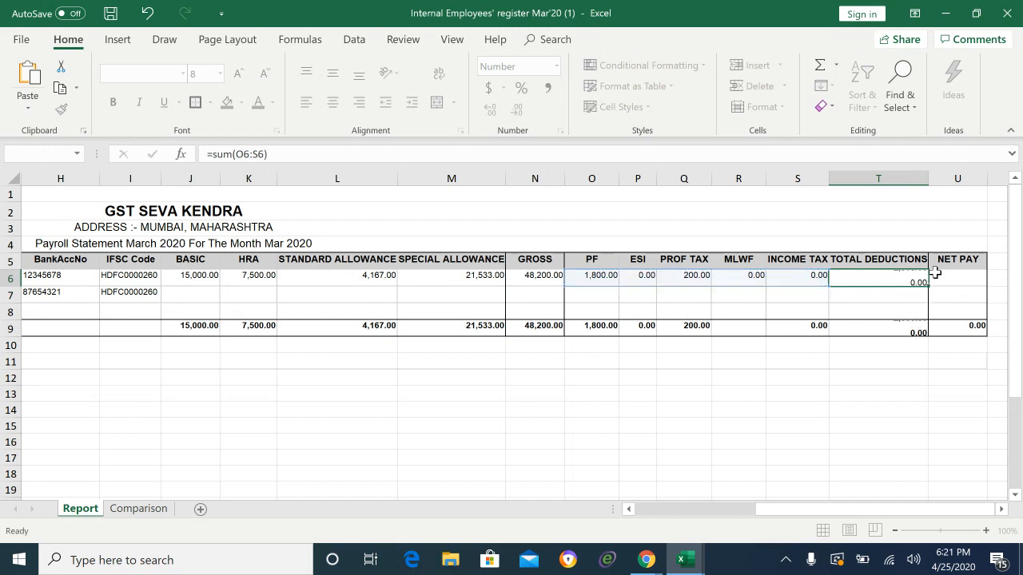
pyautogui.press('Return')
pyautogui.press('Left')
pyautogui.press('Right')
pyautogui.press('Right')
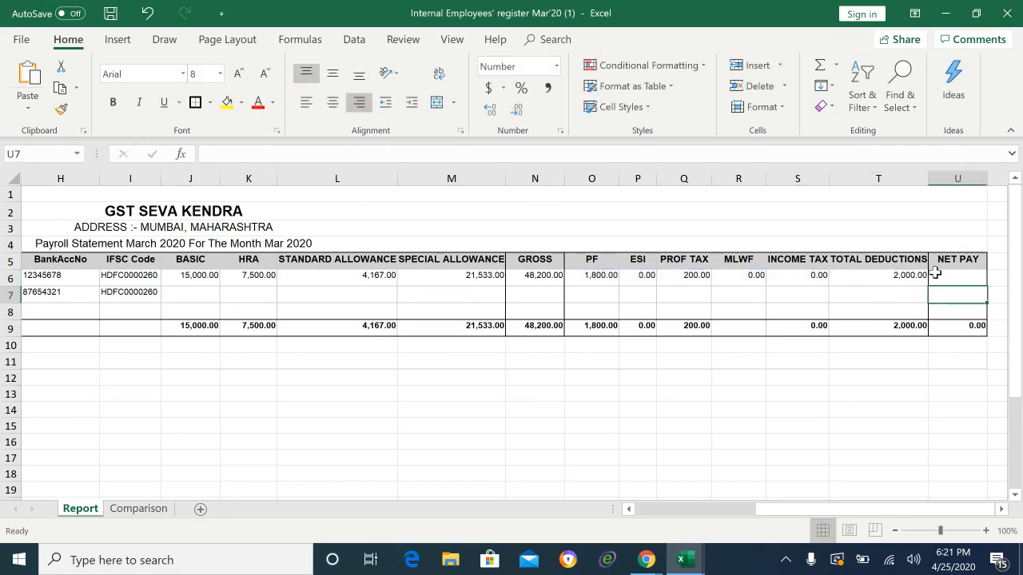
# Step: Enter =N6-T6 in U6 so the first employee's NET PAY is 46,200.00
pyautogui.click(935, 273)
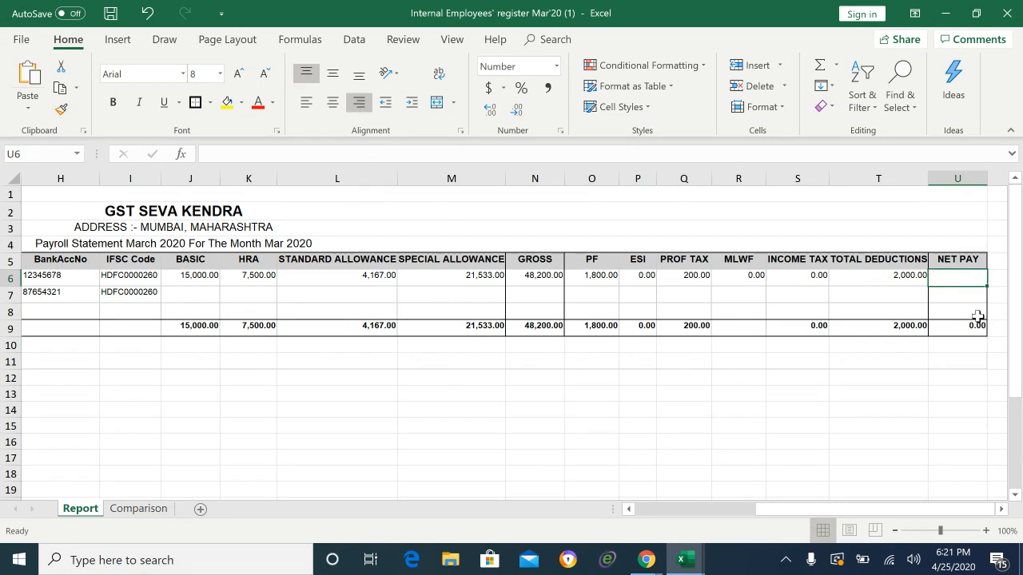
pyautogui.write('=')
pyautogui.press('Left')
pyautogui.press('Left')
pyautogui.press('Left')
pyautogui.press('Left')
pyautogui.press('Left')
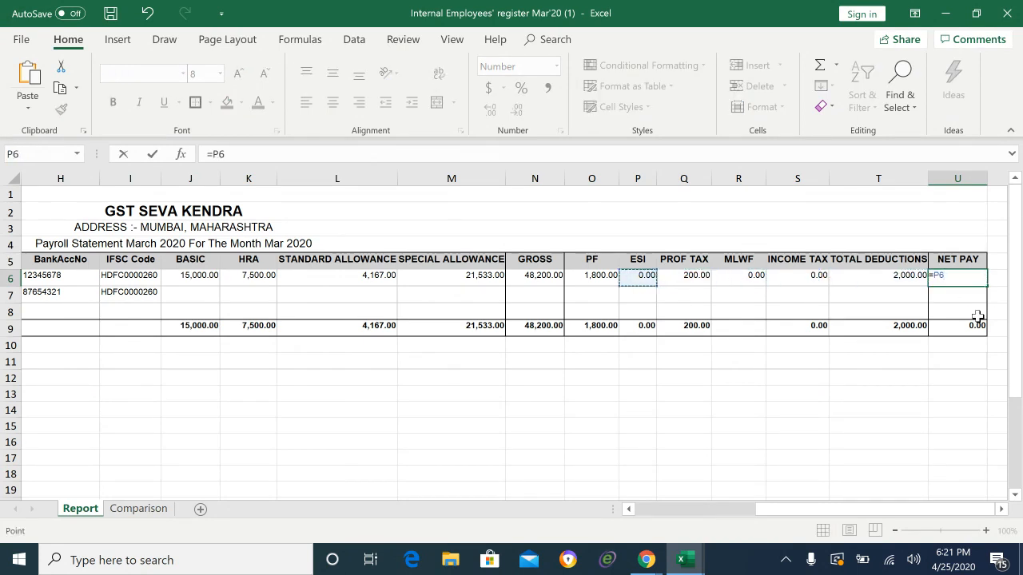
pyautogui.press('Left')
pyautogui.press('Left')
pyautogui.write('-')
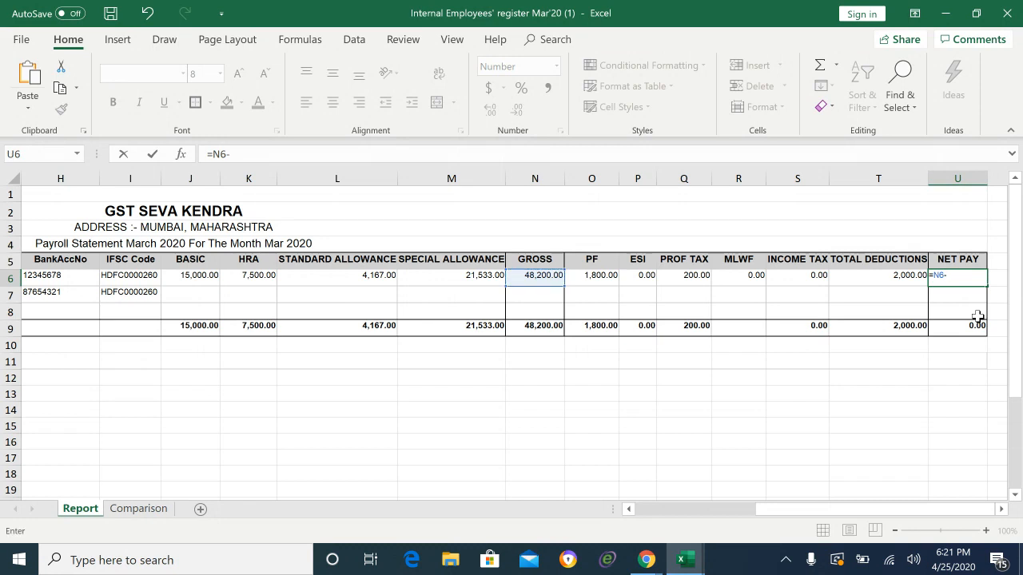
pyautogui.press('Left')
pyautogui.press('Return')
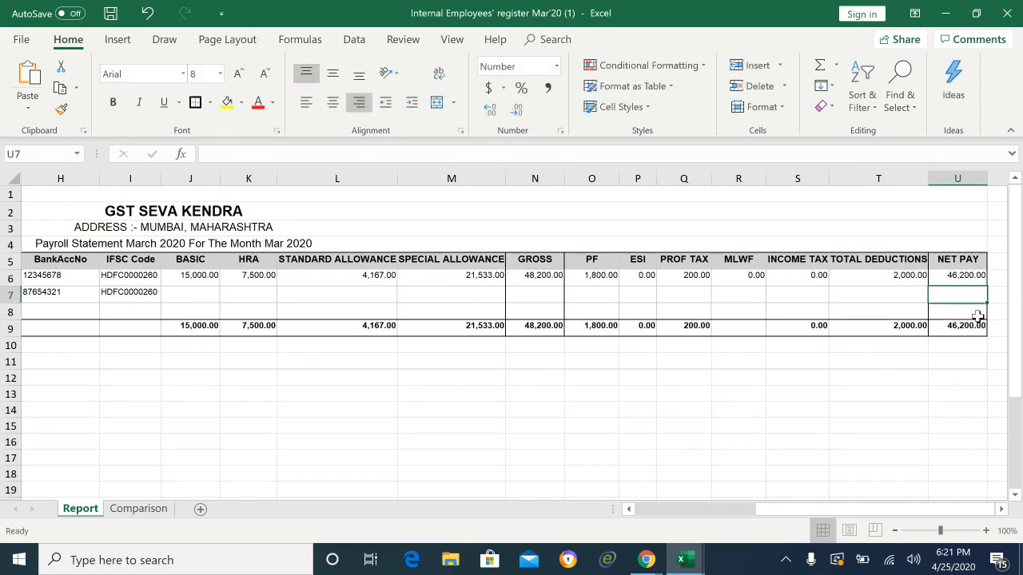
# Step: Read the second employee's basic 3,500 and allowances from Sheet2 of the Salary Breakup workbook
pyautogui.press('Left')
pyautogui.press('Left')
pyautogui.press('Left')
pyautogui.press('Left')
pyautogui.press('Left')
pyautogui.press('Left')
pyautogui.press('Left')
pyautogui.press('Left')
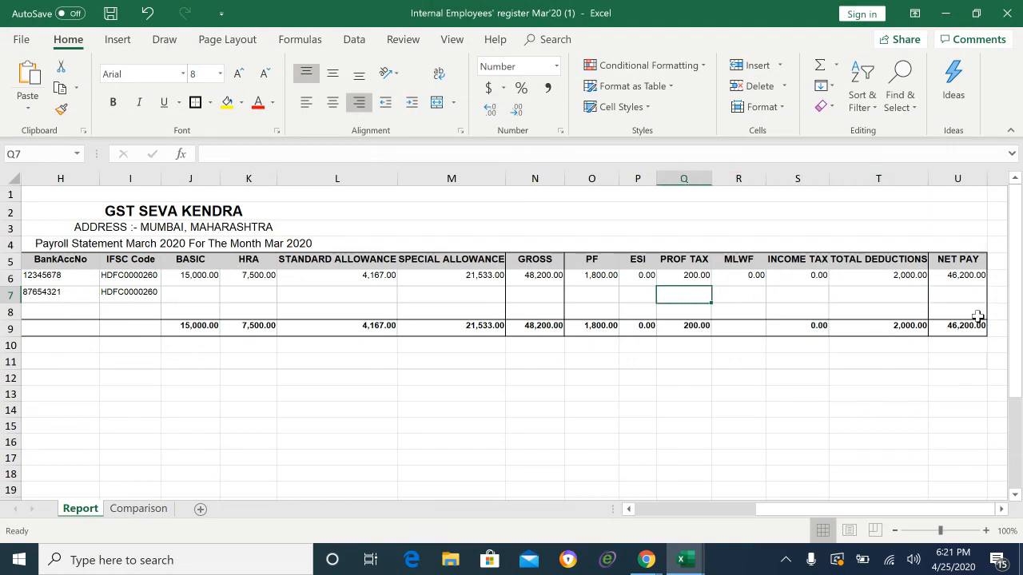
pyautogui.press('Left')
pyautogui.press('Left')
pyautogui.press('Left')
pyautogui.press('Left')
pyautogui.press('Left')
pyautogui.press('Left')
pyautogui.press('Left')
pyautogui.press('Left')
pyautogui.press('Left')
pyautogui.press('Left')
pyautogui.press('Left')
pyautogui.press('Left')
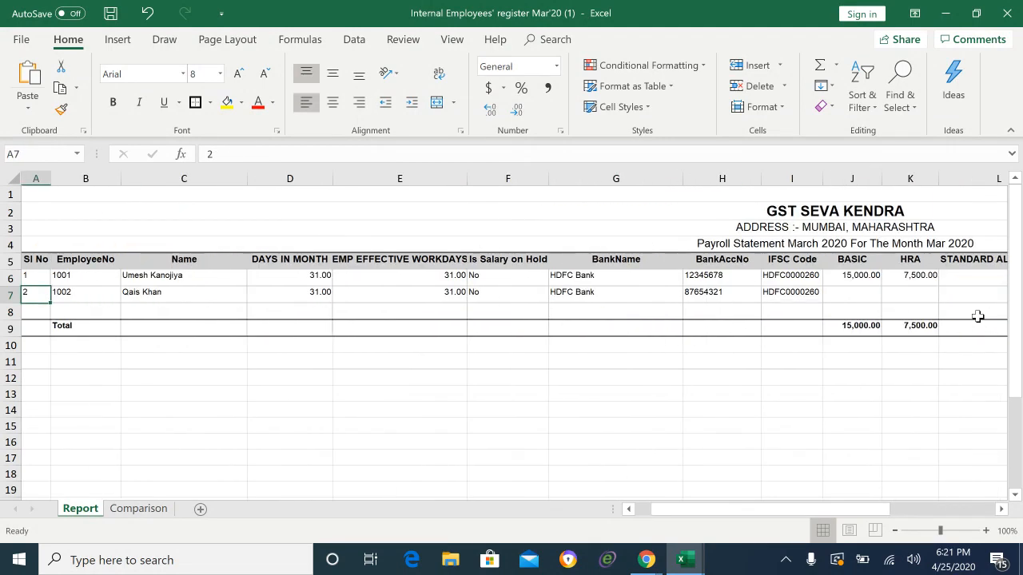
pyautogui.press('Right')
pyautogui.press('Right')
pyautogui.press('Right')
pyautogui.press('Right')
pyautogui.press('Right')
pyautogui.press('Right')
pyautogui.press('Right')
pyautogui.press('Right')
pyautogui.press('Right')
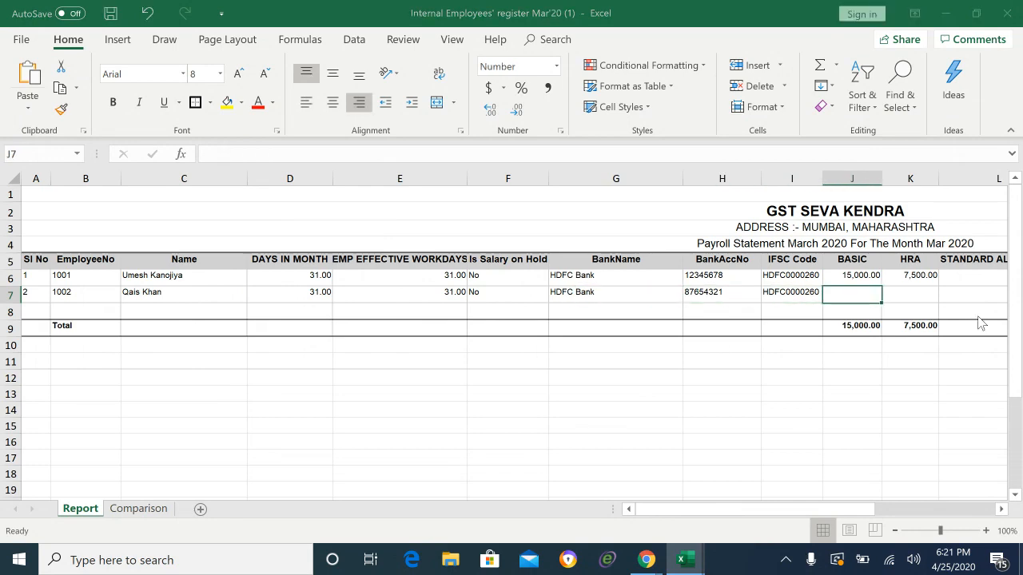
pyautogui.hotkey('alt', 'Tab')
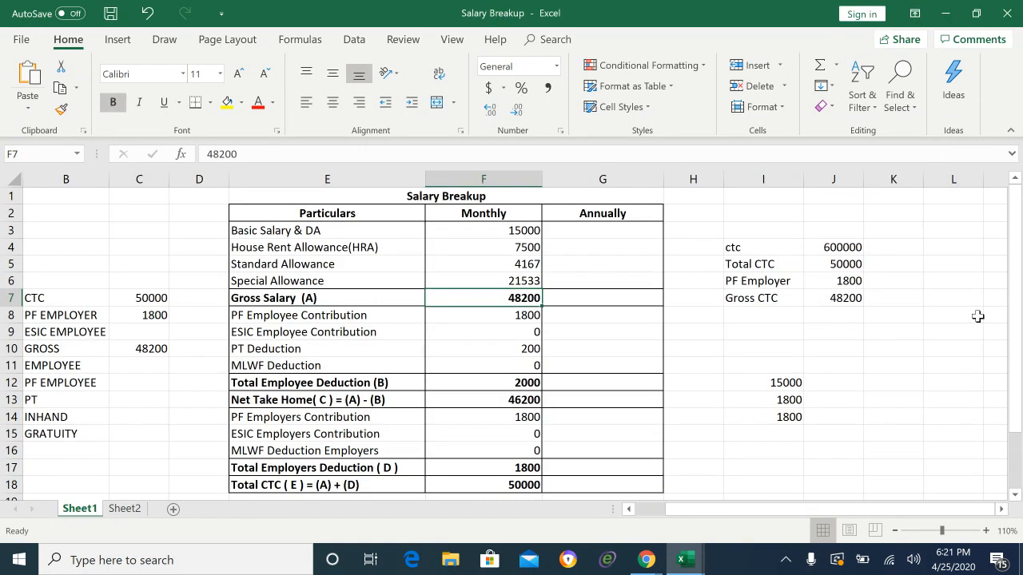
pyautogui.click(130, 509)
pyautogui.click(345, 258)
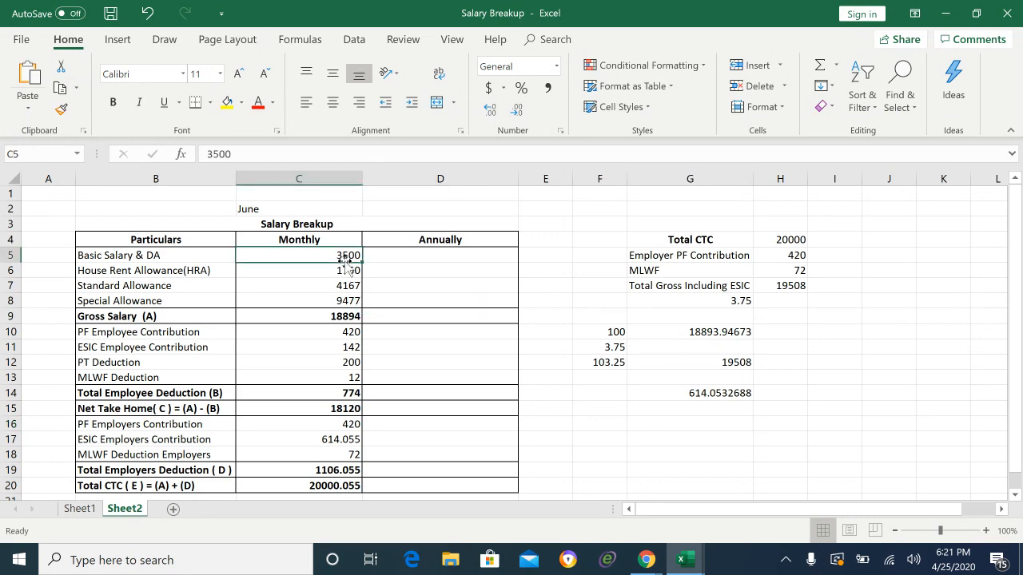
pyautogui.press('Down')
pyautogui.press('Down')
pyautogui.press('Down')
pyautogui.press('Up')
pyautogui.press('Up')
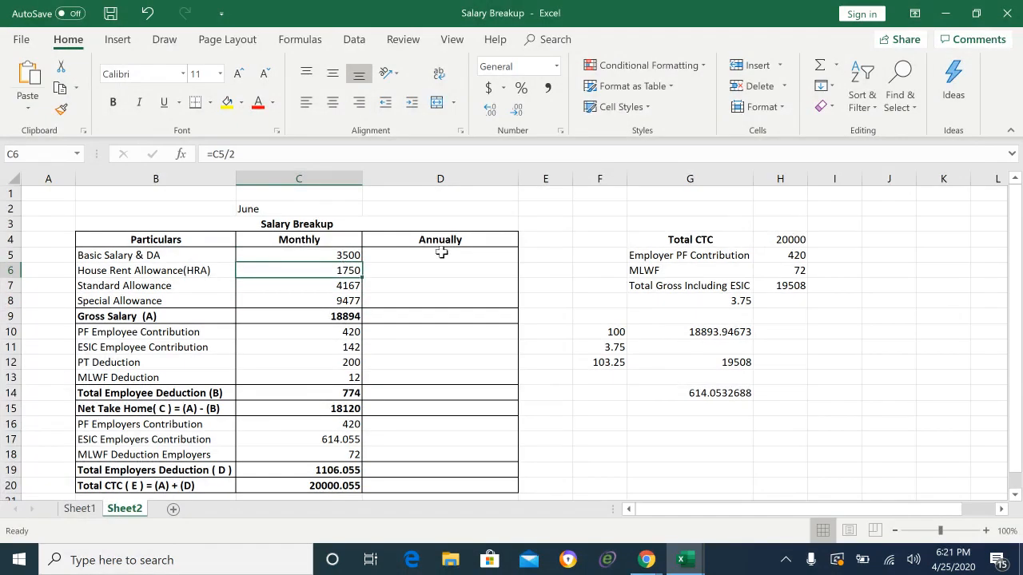
pyautogui.hotkey('alt', 'Tab')
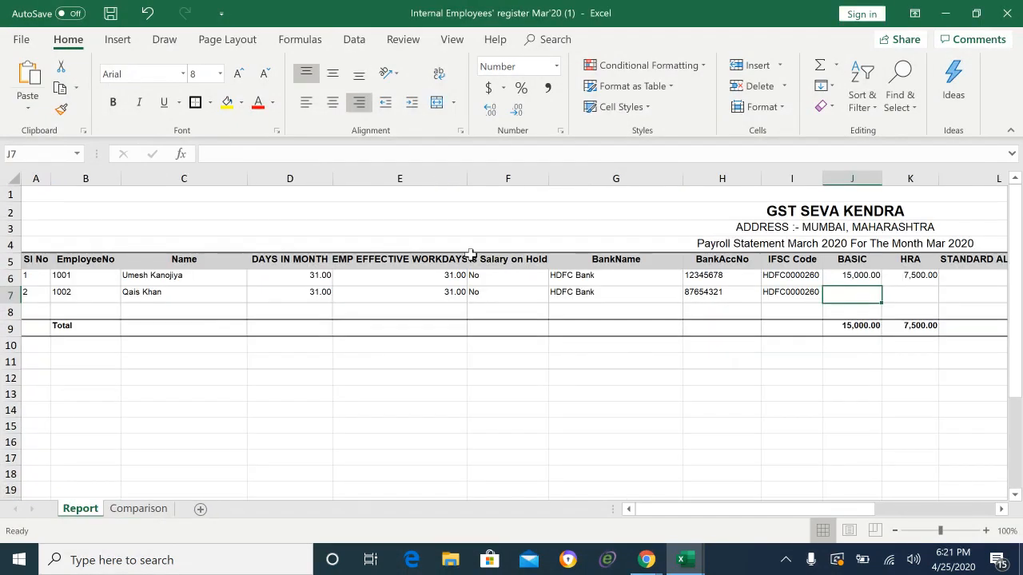
# Step: Enter the second employee's BASIC 3,500, HRA 1,750, standard 4,167 and special 9,477 in J7:M7
pyautogui.write('3500')
pyautogui.press('Tab')
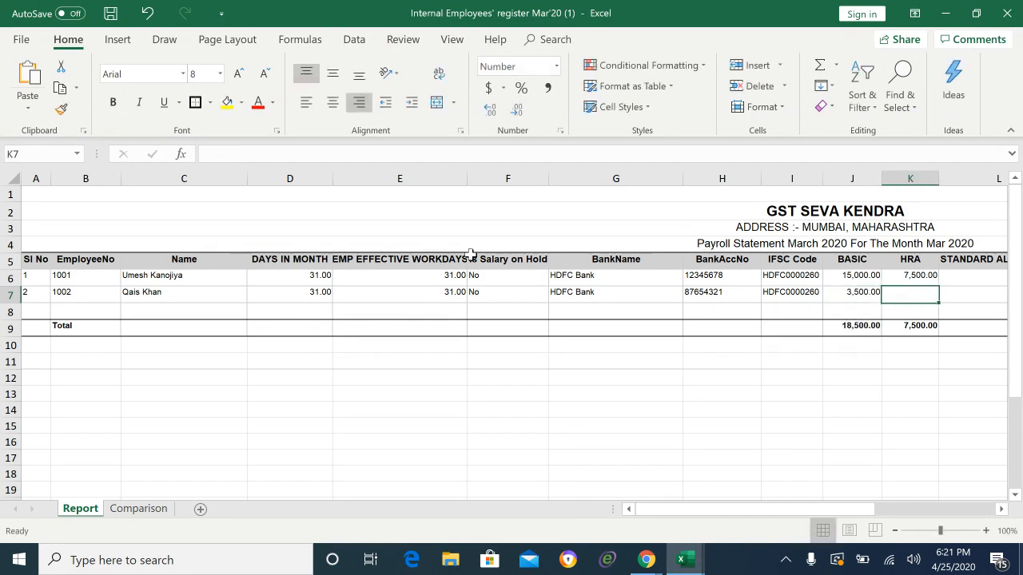
pyautogui.write('17')
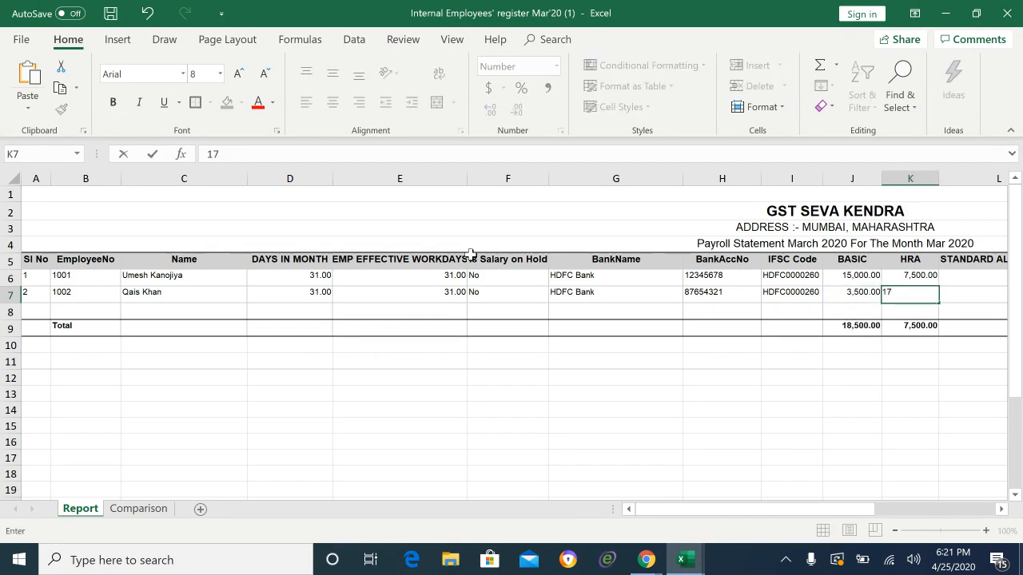
pyautogui.write('50')
pyautogui.press('Tab')
pyautogui.hotkey('alt', 'Tab')
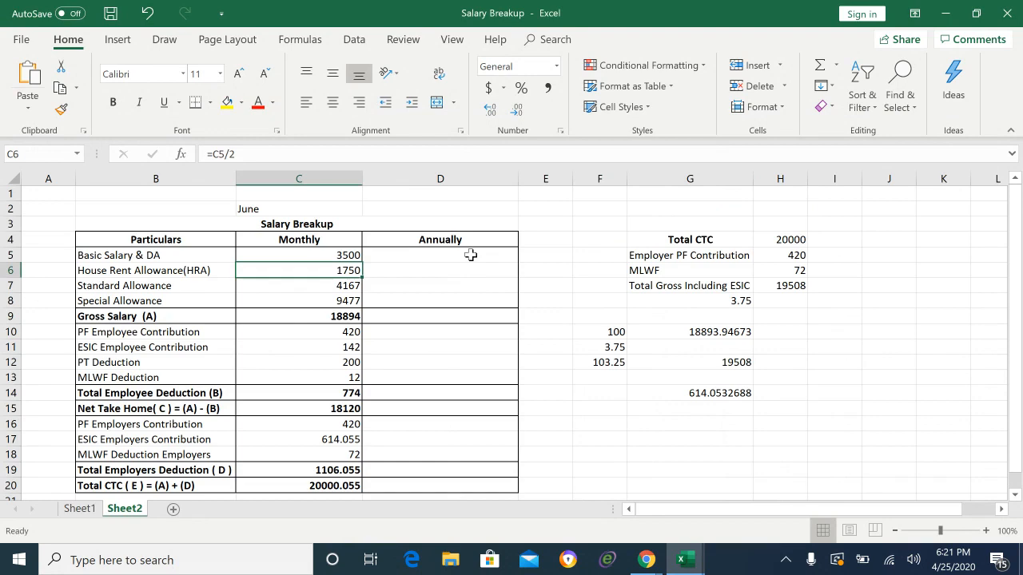
pyautogui.hotkey('alt', 'Tab')
pyautogui.write('4')
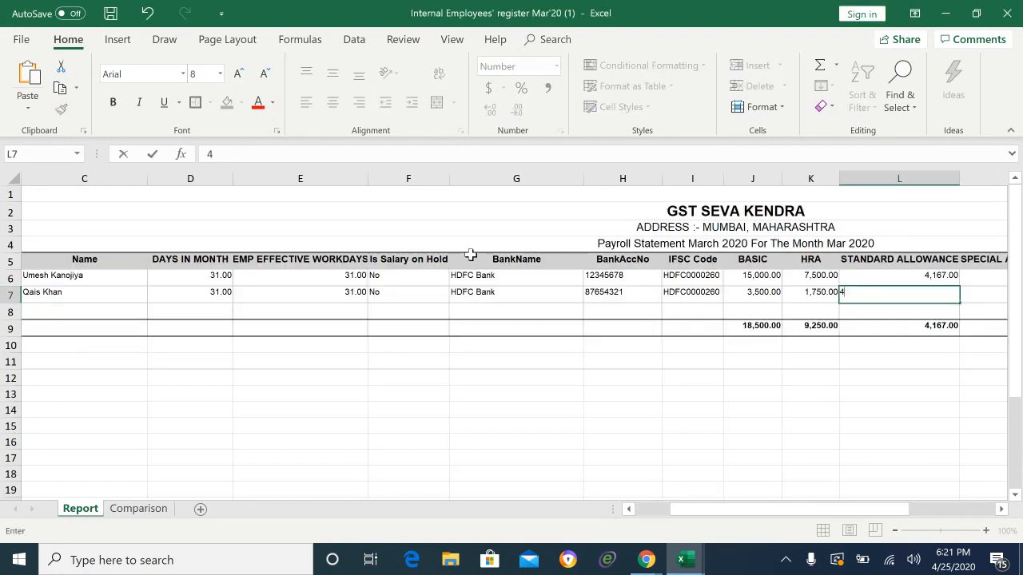
pyautogui.write('167')
pyautogui.press('Tab')
pyautogui.hotkey('alt', 'Tab')
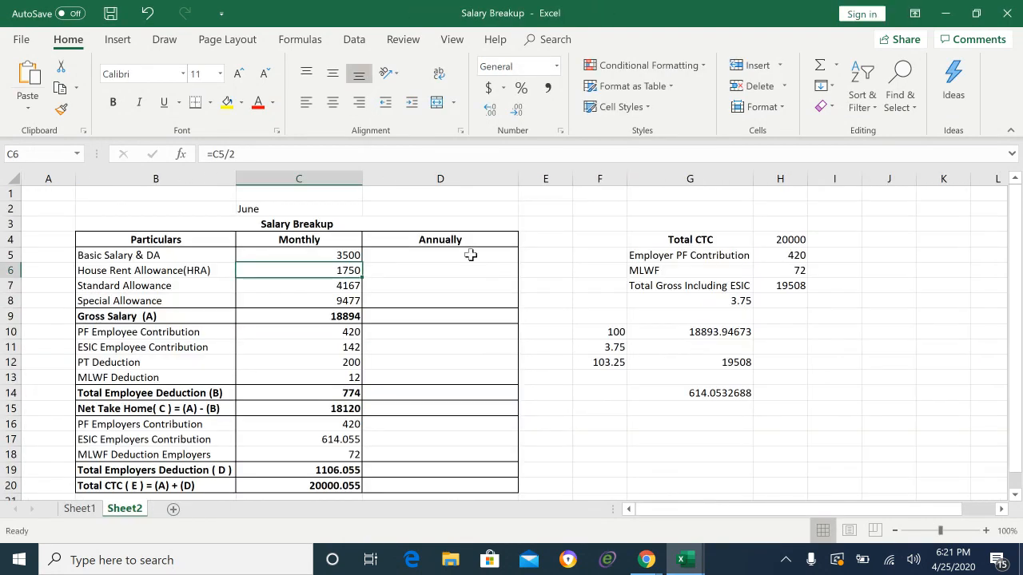
pyautogui.hotkey('alt', 'Tab')
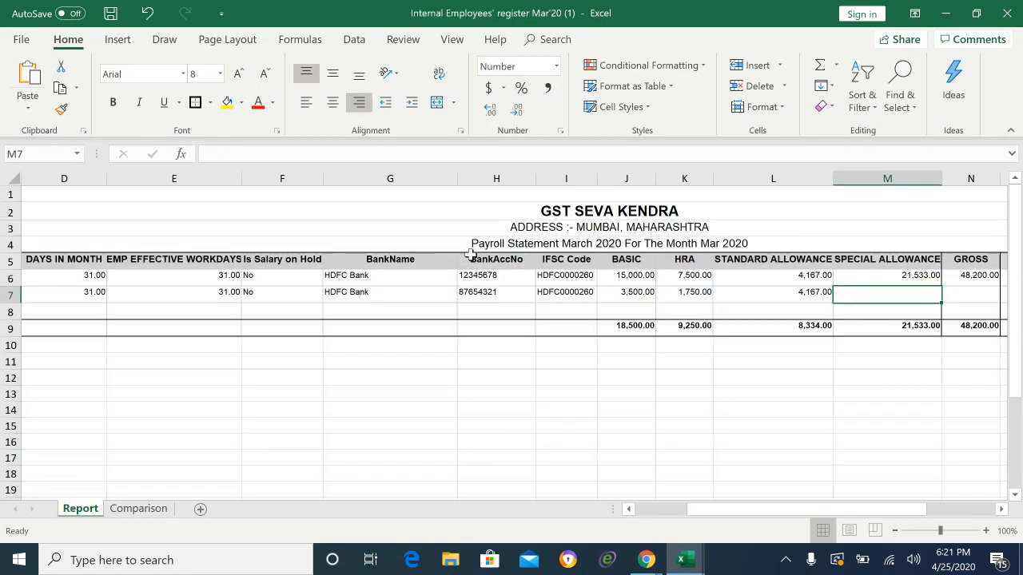
pyautogui.write('9477')
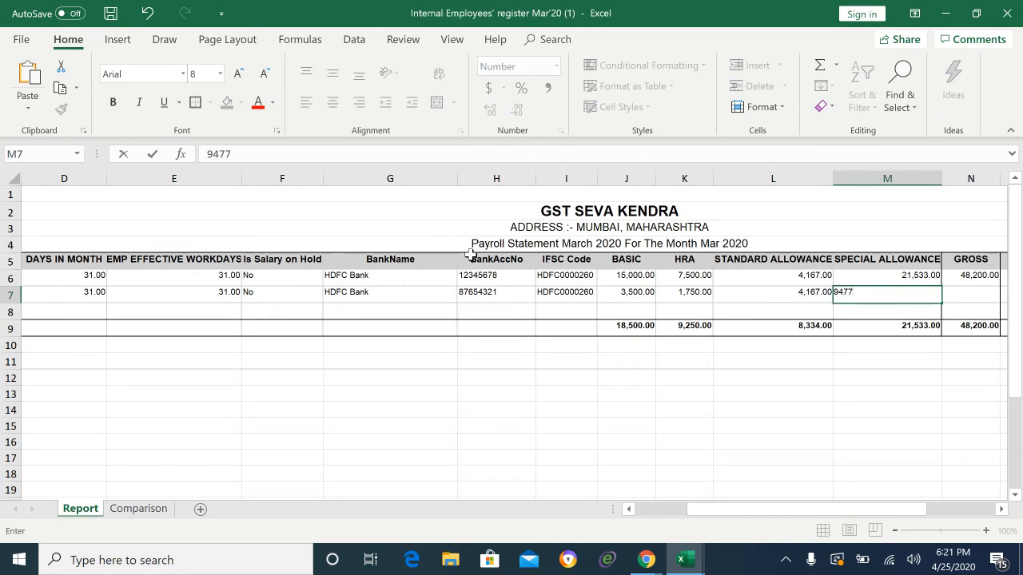
pyautogui.press('Return')
pyautogui.press('Right')
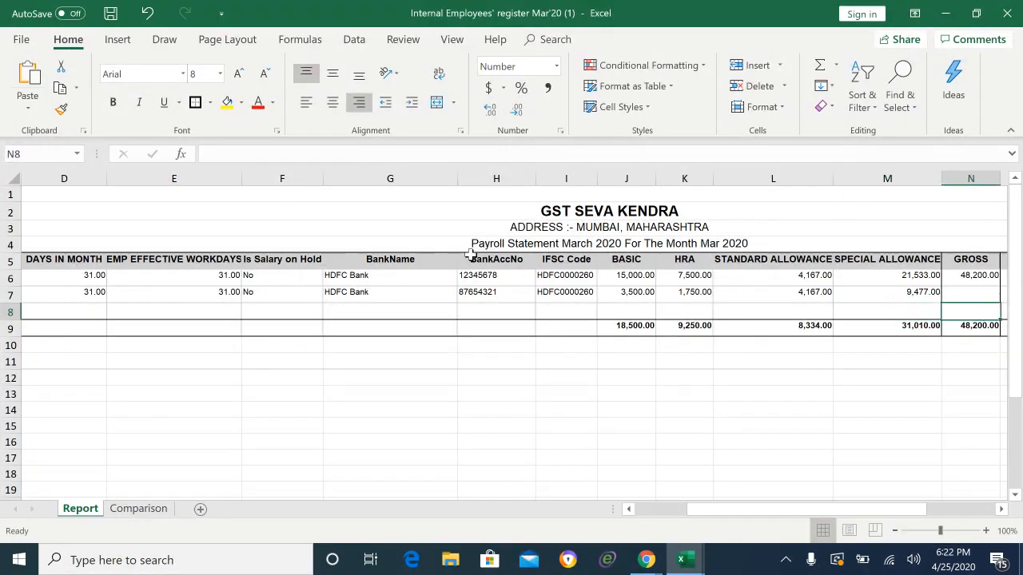
pyautogui.hscroll(1, 471, 254)
# Step: Copy the GROSS formula from N6 to N7, giving the second employee 18,894.00
pyautogui.press('Up')
pyautogui.press('Up')
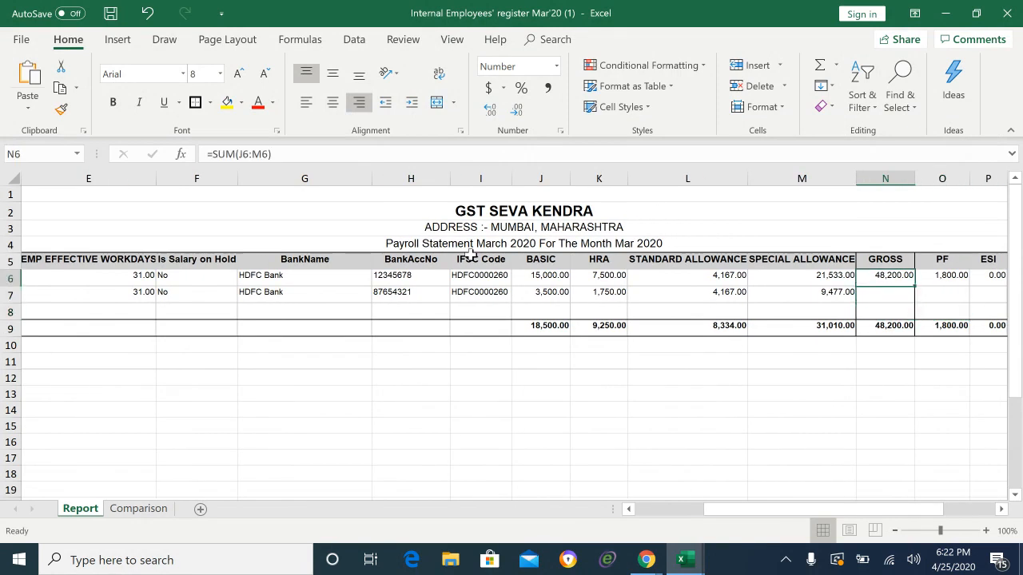
pyautogui.hotkey('ctrl', 'c')
pyautogui.press('Down')
pyautogui.hotkey('ctrl', 'v')
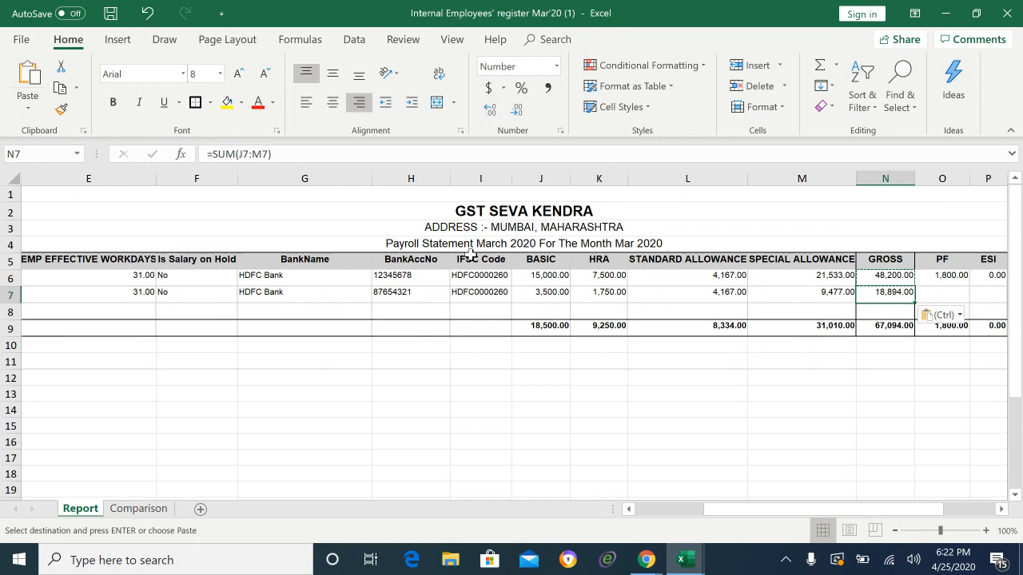
pyautogui.hotkey('alt', 'Tab')
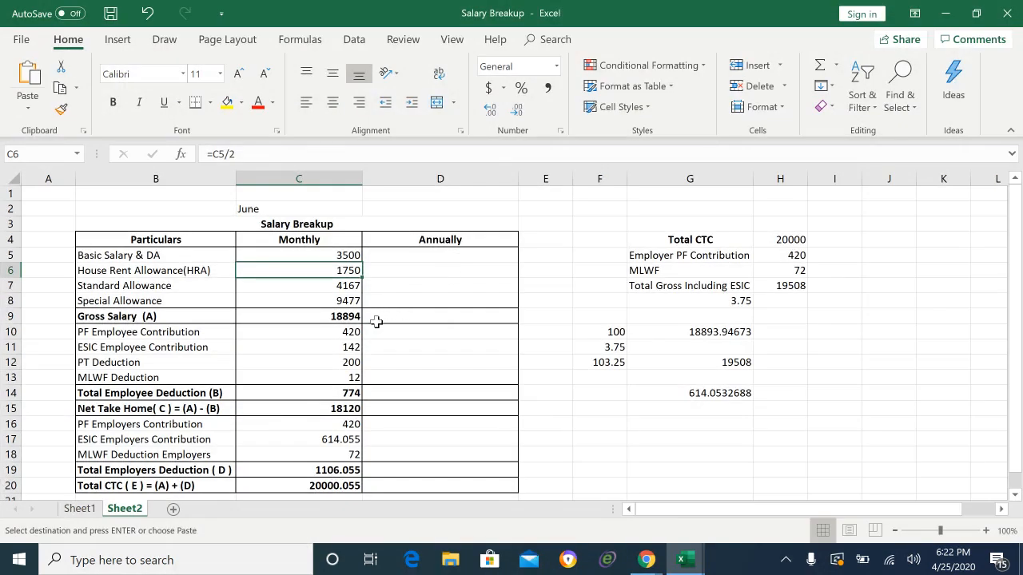
pyautogui.hotkey('alt', 'Tab')
pyautogui.press('Escape')
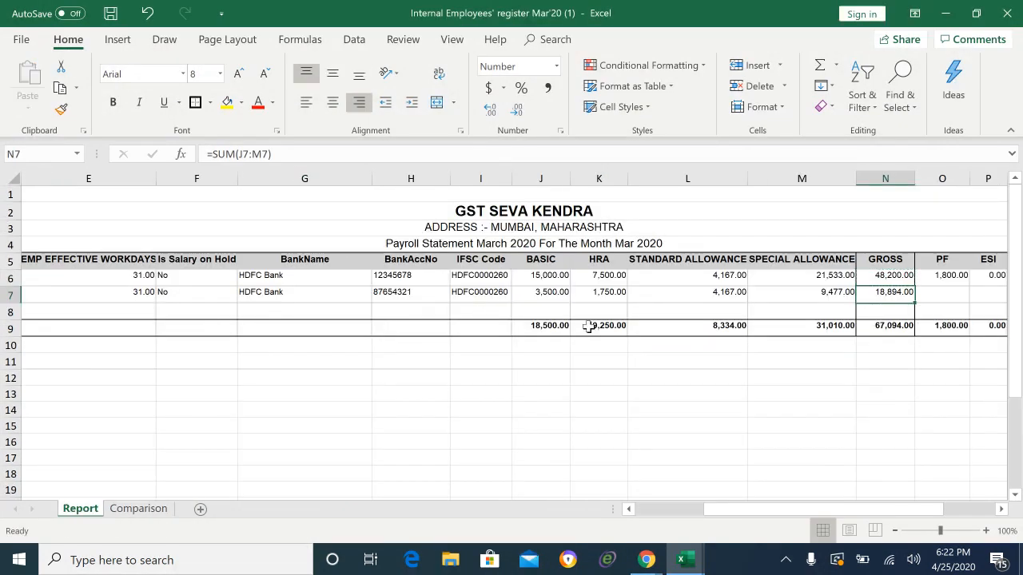
# Step: Enter =J7*12% in O7 so the second employee's PF is 420.00
pyautogui.press('Right')
pyautogui.press('Right')
pyautogui.press('Right')
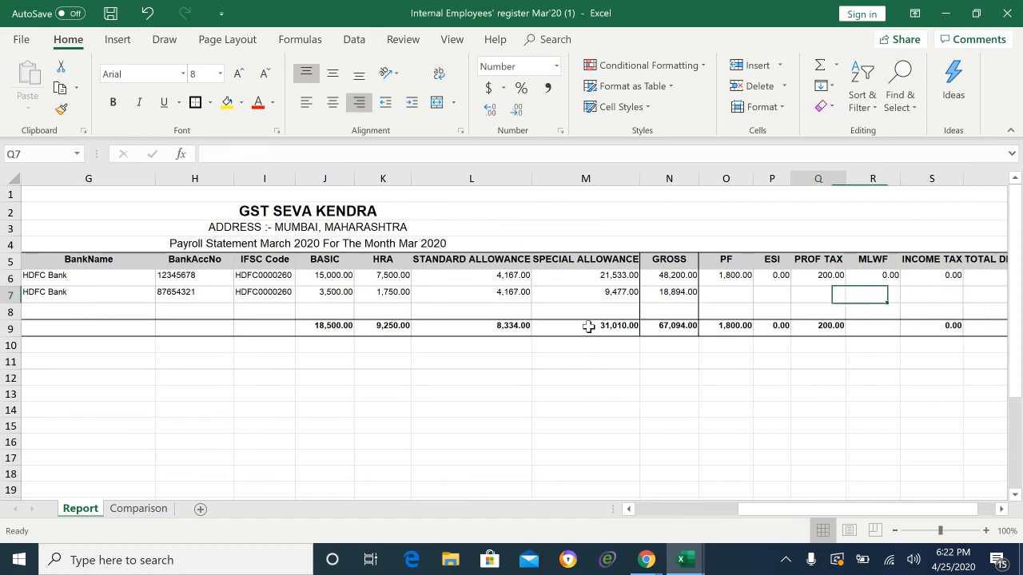
pyautogui.press('Left')
pyautogui.press('Left')
pyautogui.press('Right')
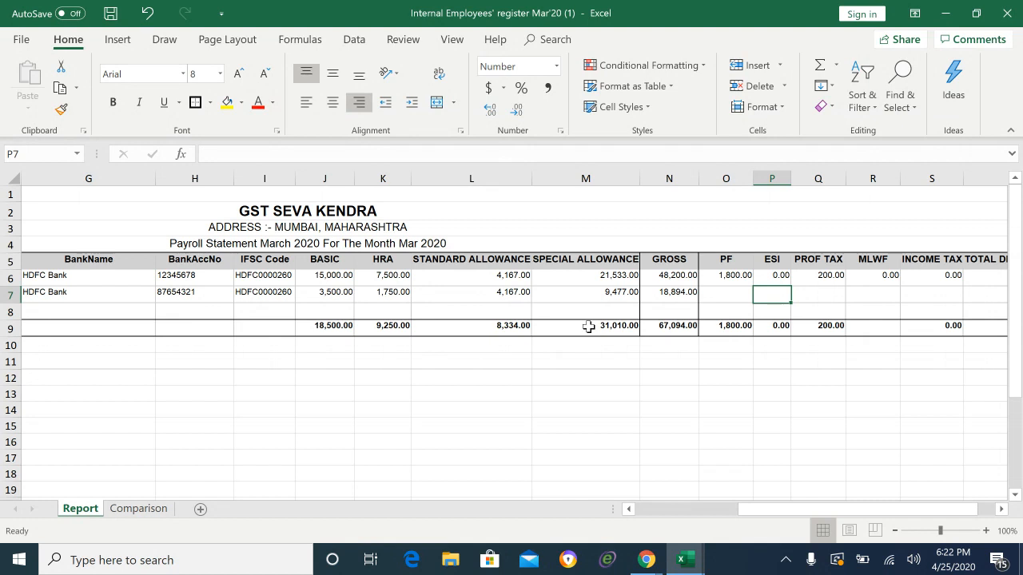
pyautogui.press('Left')
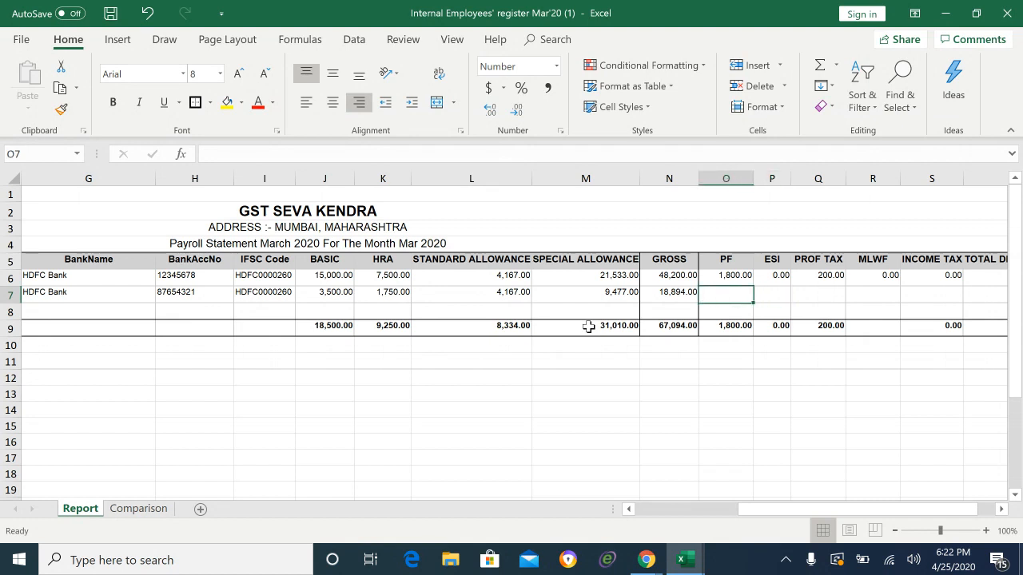
pyautogui.write('=')
pyautogui.press('Left')
pyautogui.press('Left')
pyautogui.press('Left')
pyautogui.press('Left')
pyautogui.press('Left')
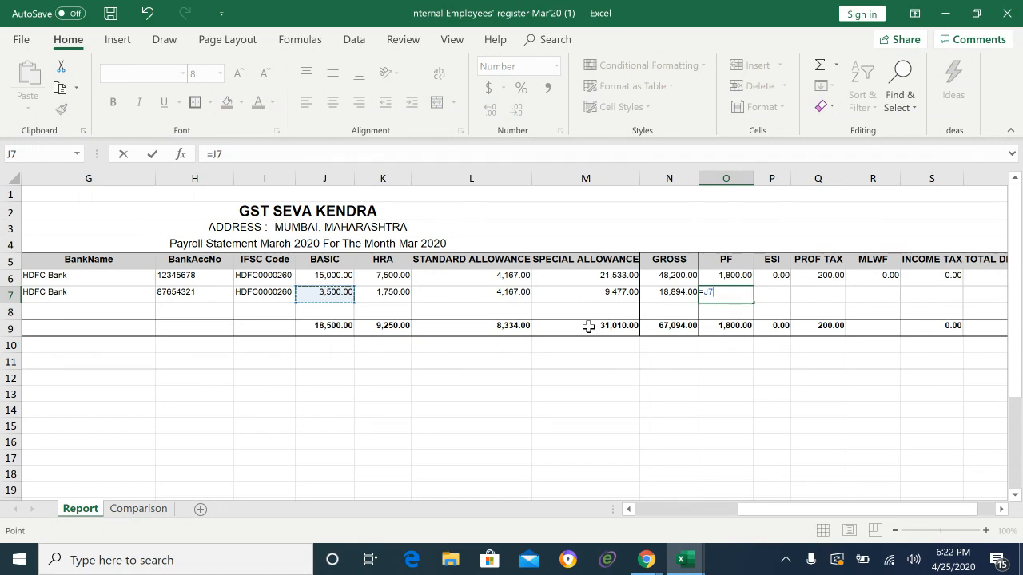
pyautogui.write('*12%')
pyautogui.press('Return')
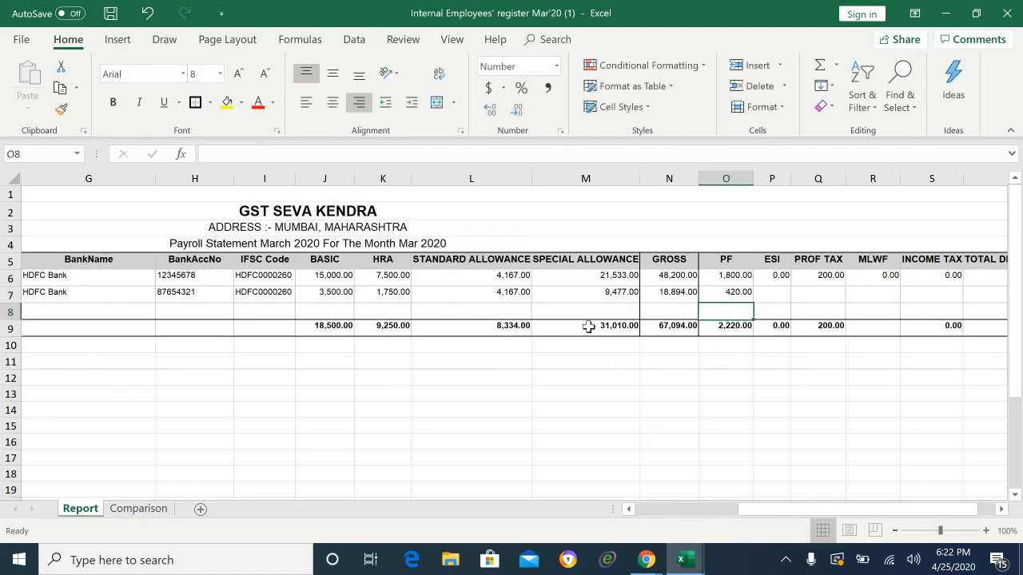
pyautogui.press('Right')
pyautogui.press('Up')
# Step: Enter =N7*0.75% in P7, giving the second employee an ESI of 141.71
pyautogui.write('=')
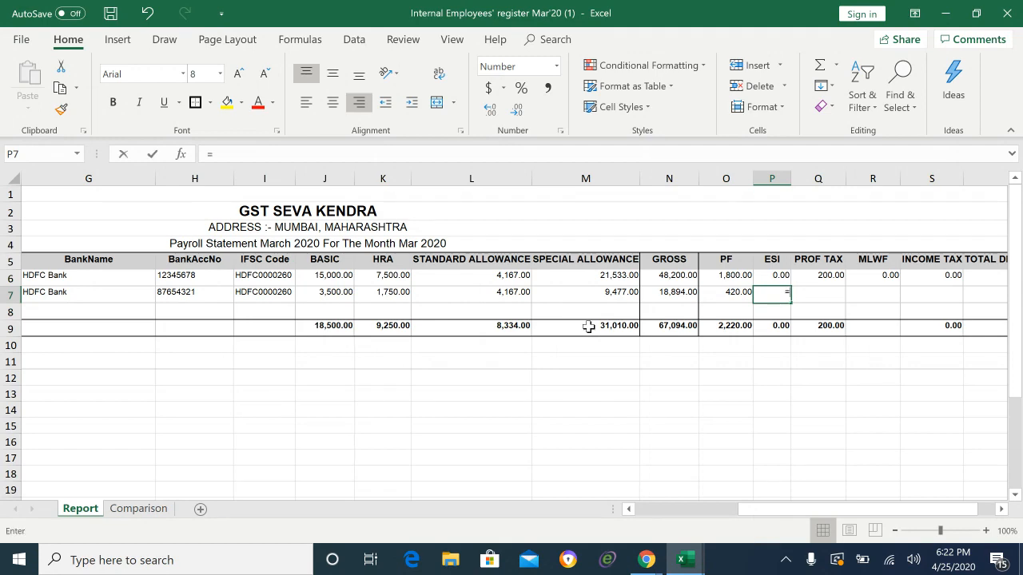
pyautogui.press('Left')
pyautogui.press('Left')
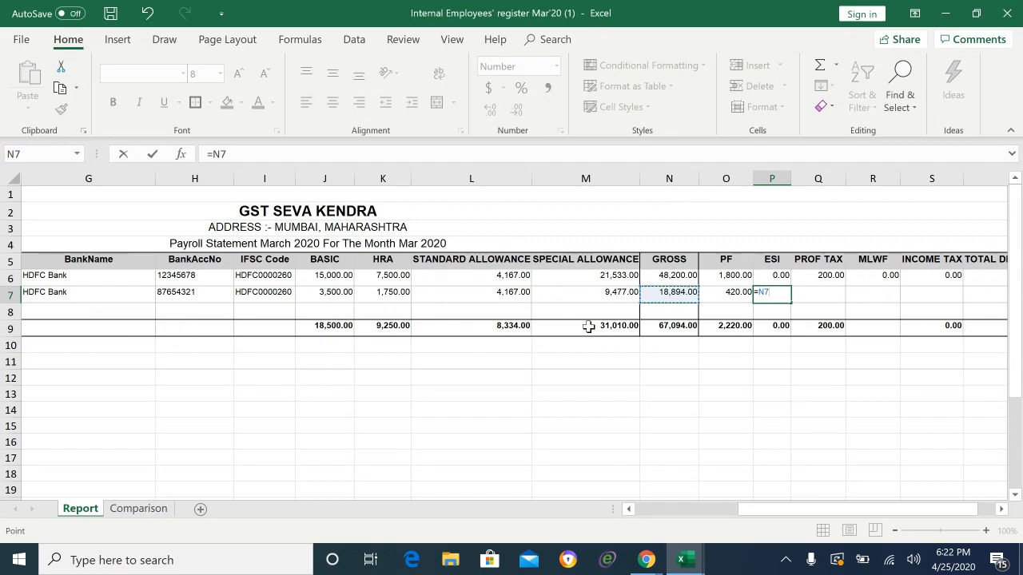
pyautogui.write('*0.75%')
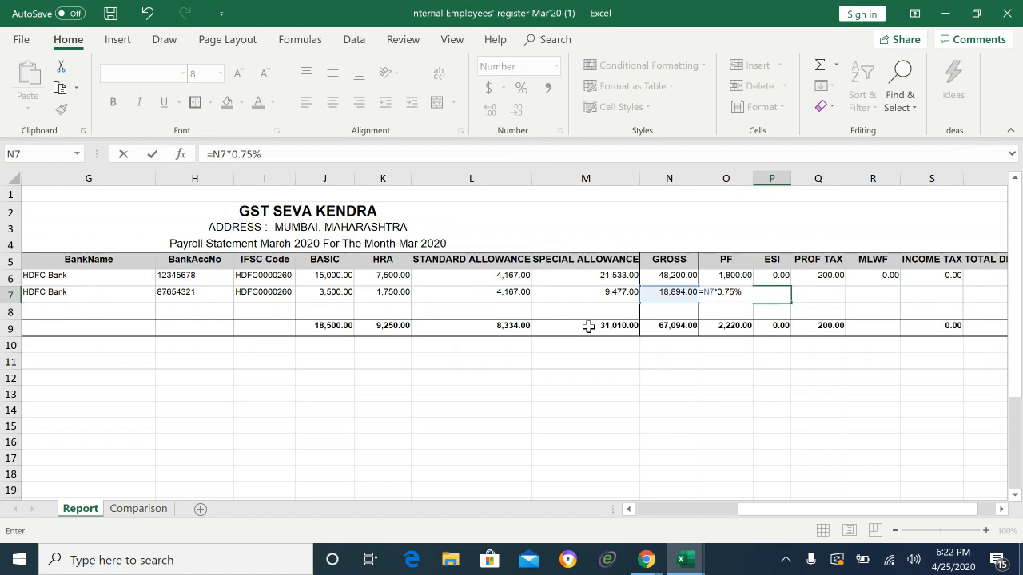
pyautogui.press('Return')
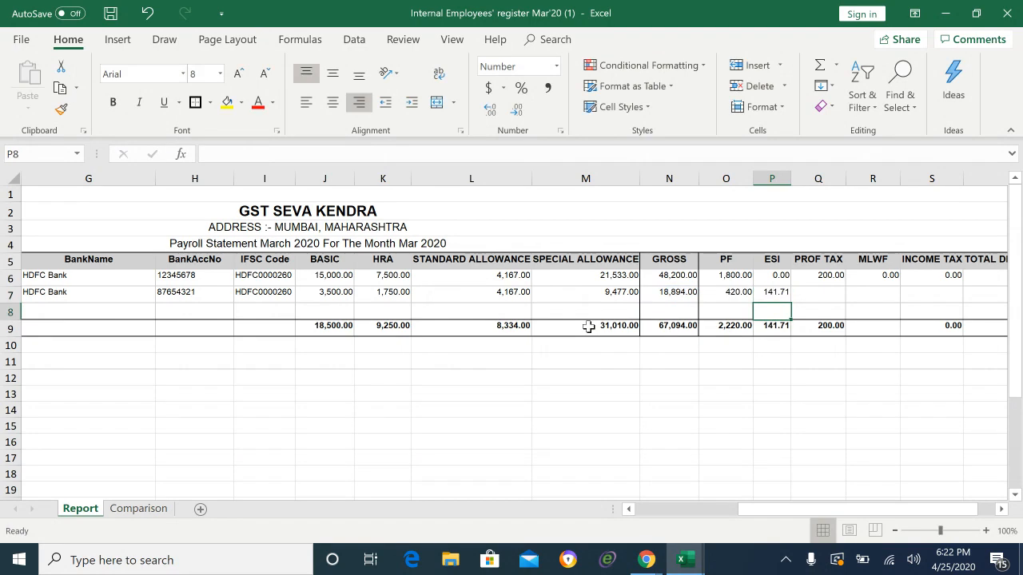
pyautogui.press('Up')
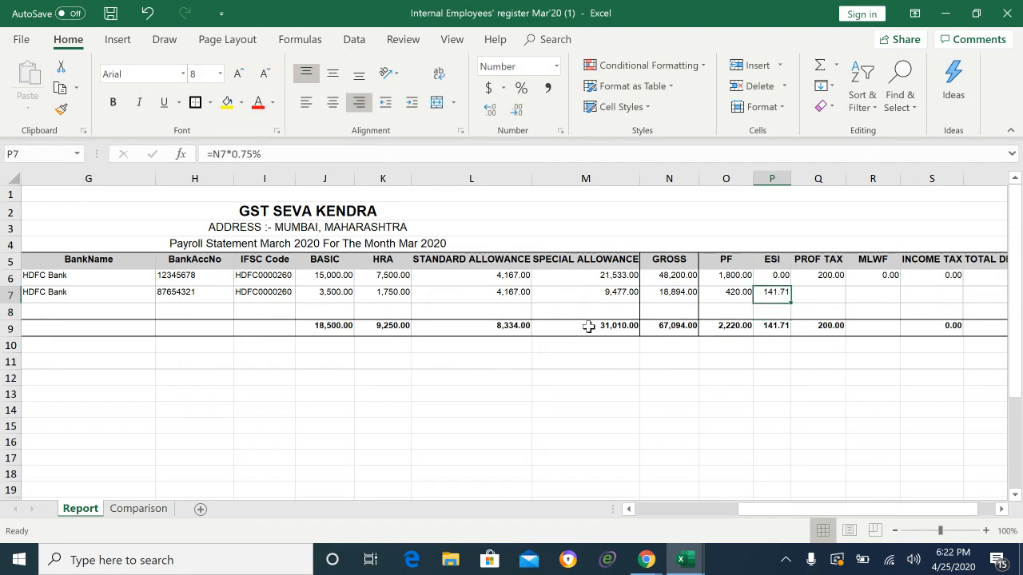
pyautogui.press('Right')
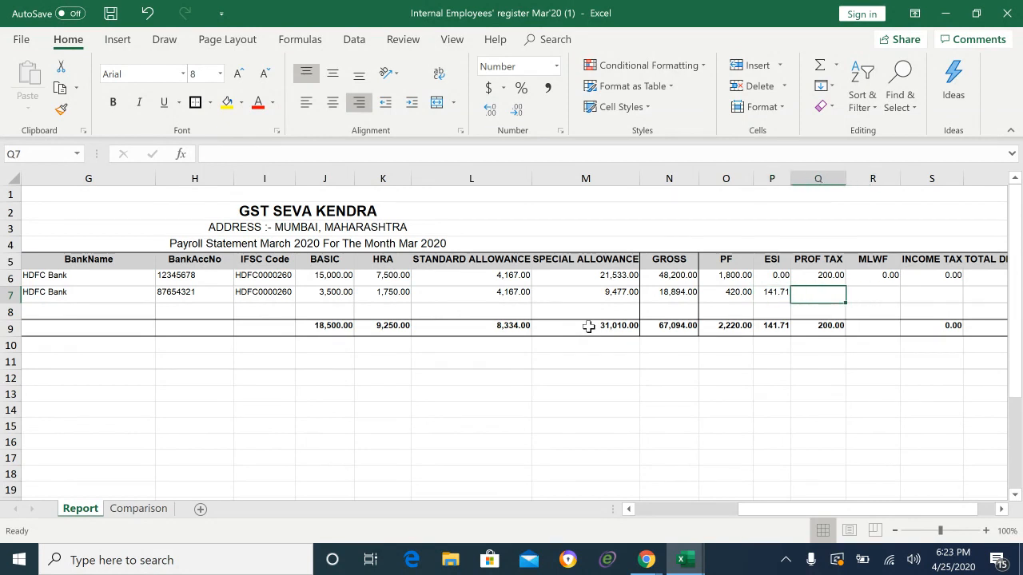
# Step: Enter 200 as the second employee's PROF TAX in Q7
pyautogui.press('Left')
pyautogui.press('Left')
pyautogui.press('Right')
pyautogui.press('Right')
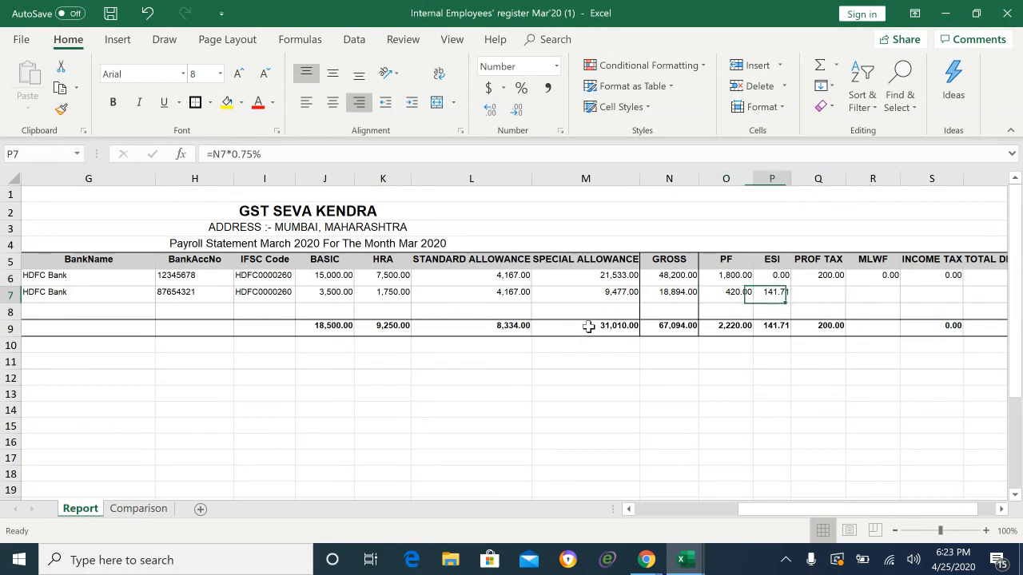
pyautogui.write('200')
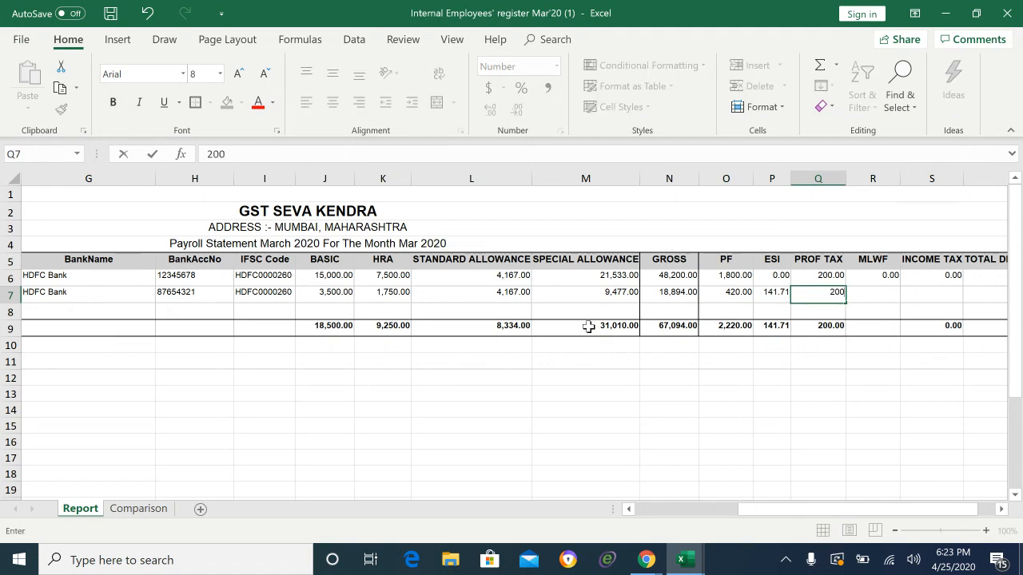
pyautogui.press('Return')
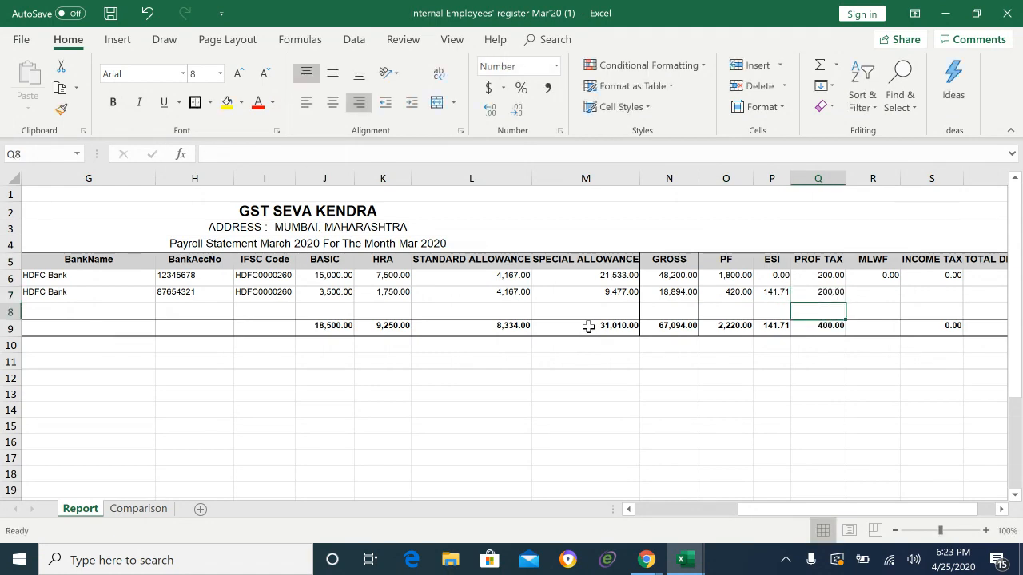
# Step: Enter 12 as the second employee's MLWF in R7
pyautogui.press('Up')
pyautogui.press('Right')
pyautogui.press('Right')
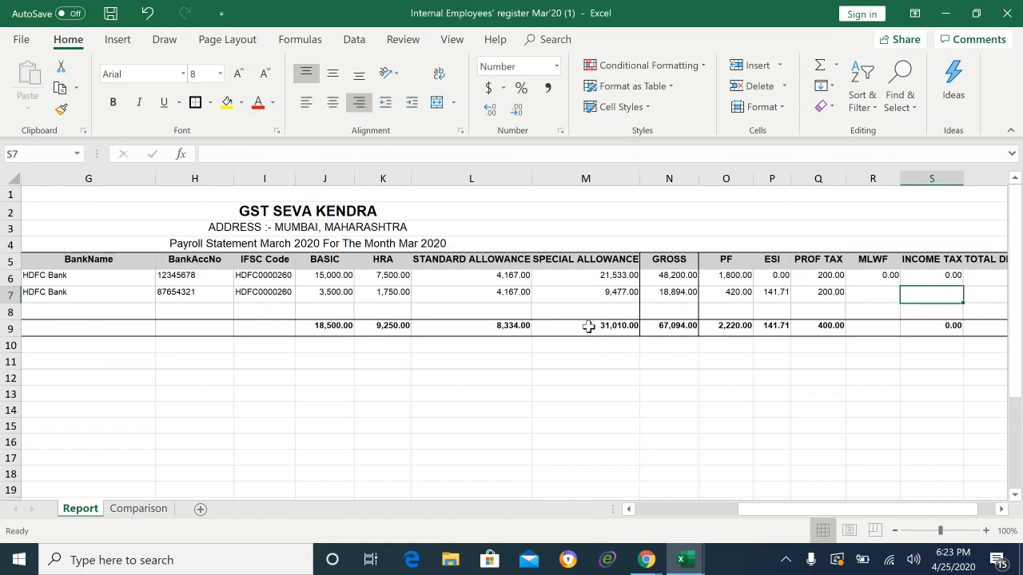
pyautogui.press('Left')
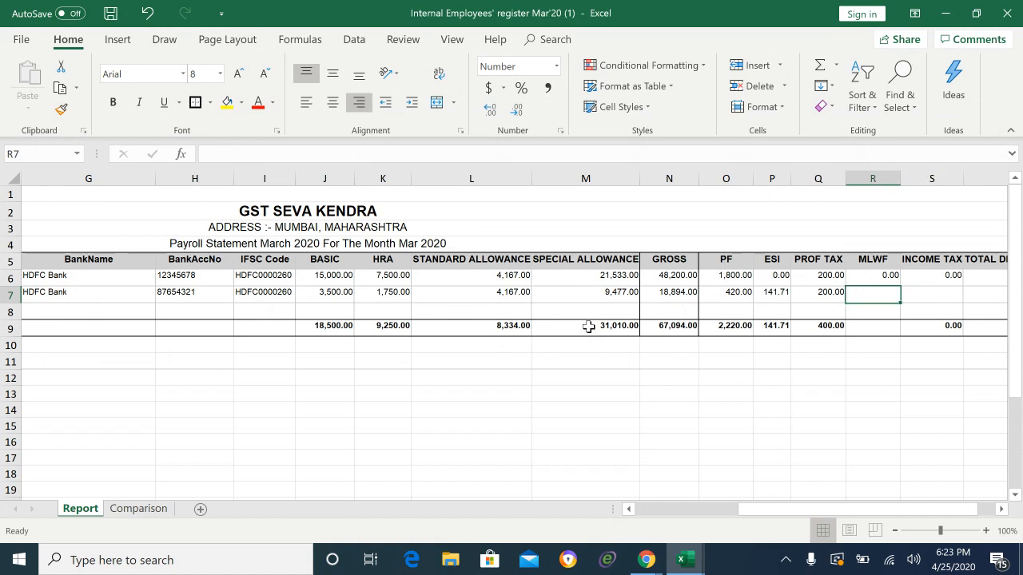
pyautogui.press('Left')
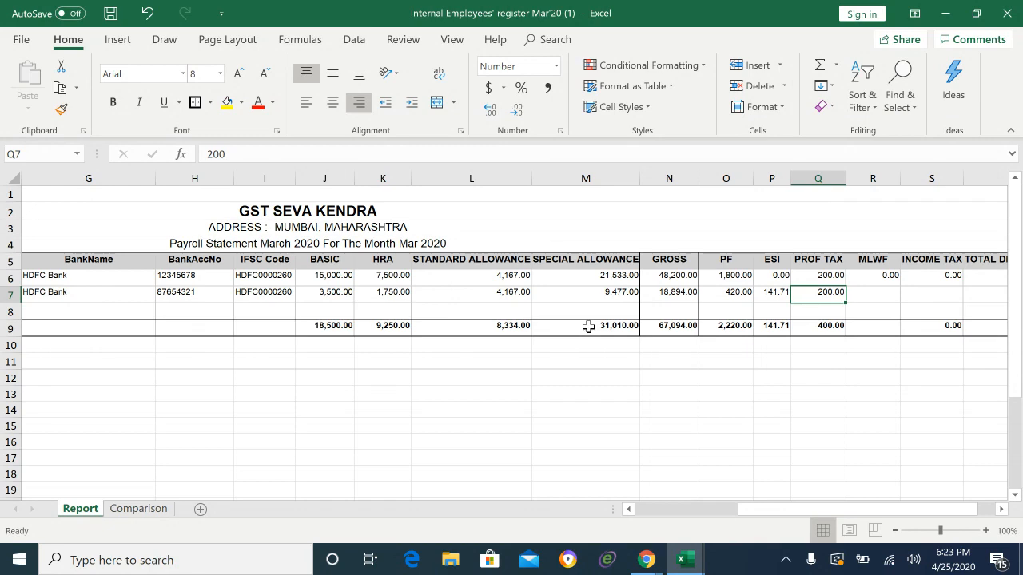
pyautogui.press('Right')
pyautogui.press('Right')
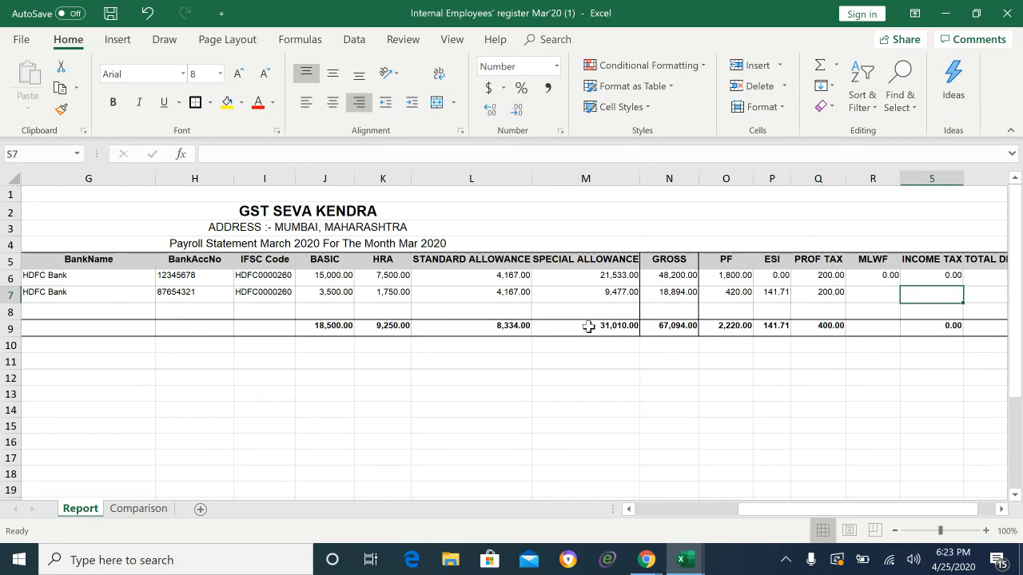
pyautogui.press('Right')
pyautogui.press('Left')
pyautogui.press('Left')
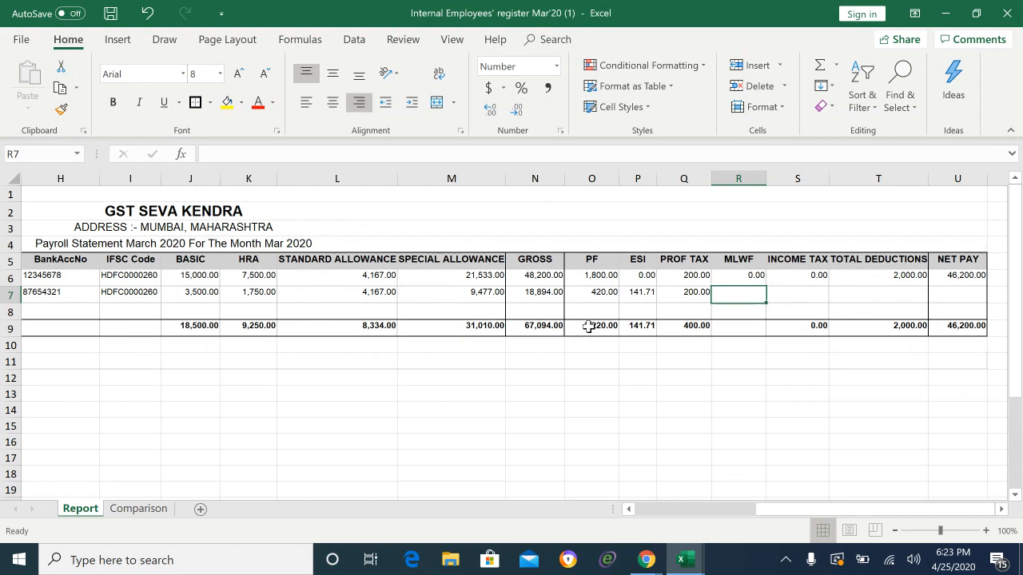
pyautogui.write('12')
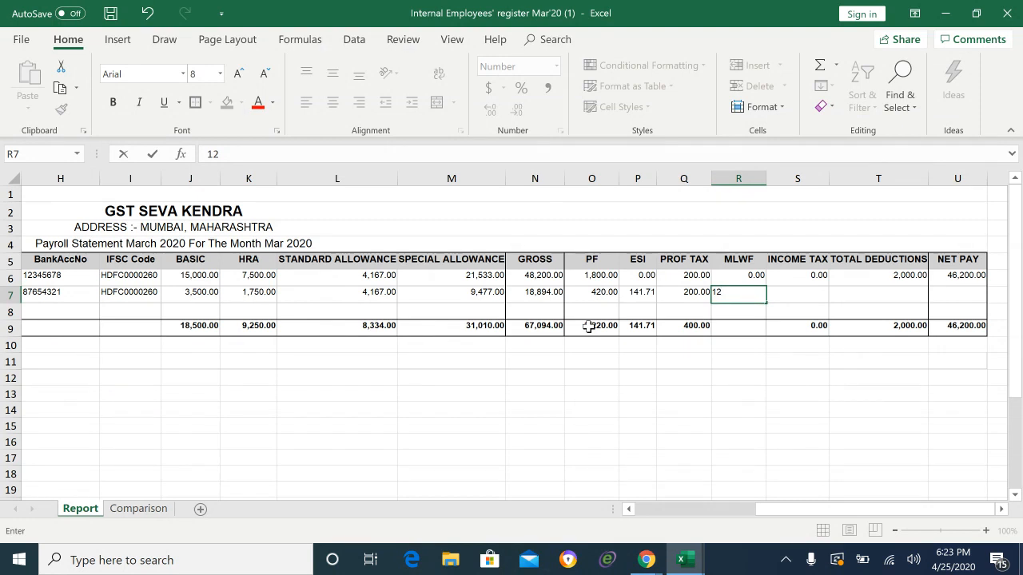
pyautogui.press('Tab')
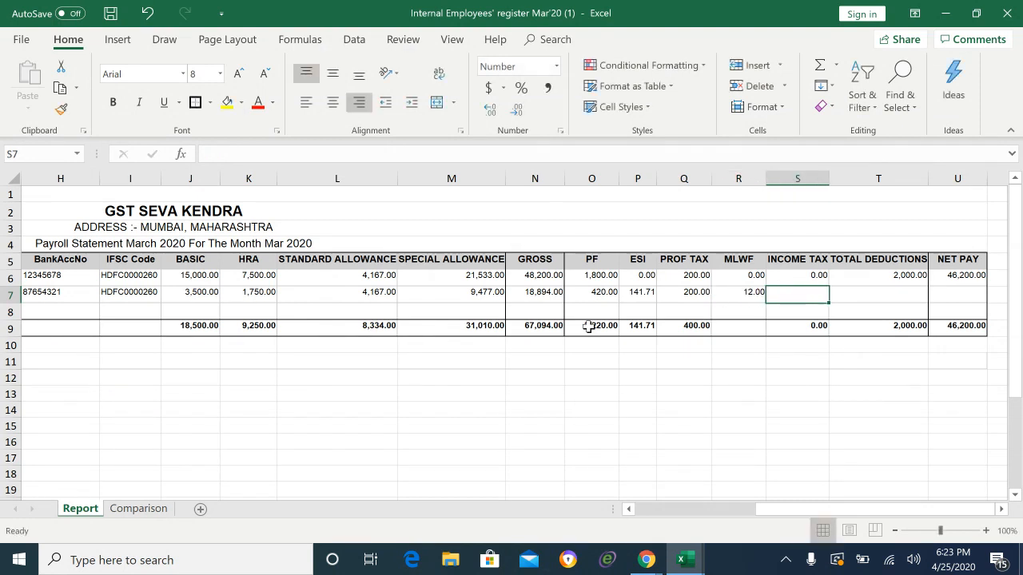
pyautogui.write('-')
pyautogui.press('BackSpace')
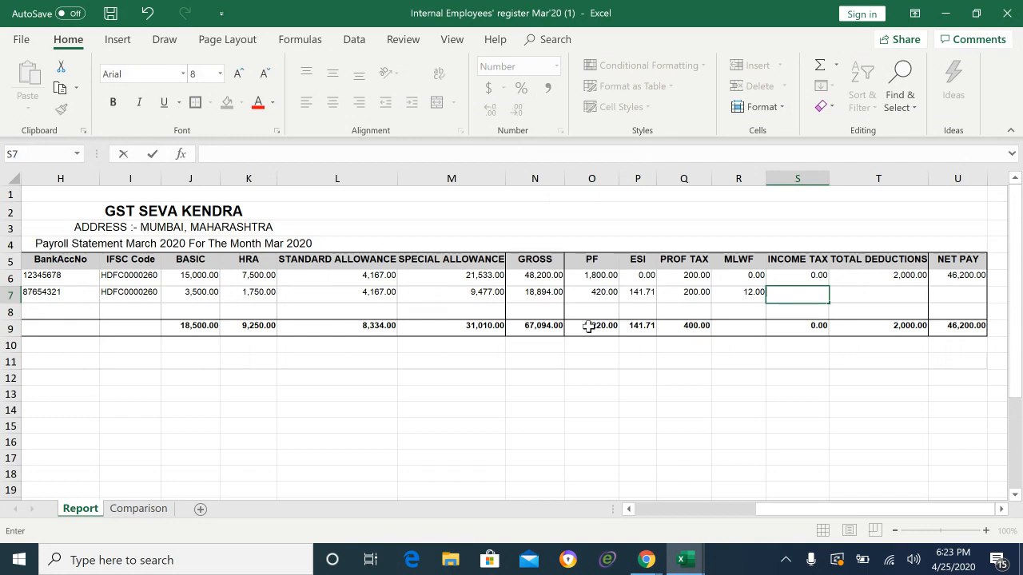
# Step: Enter 0 income tax and total the deductions in T7 with =SUM(O7:S7), giving 773.71
pyautogui.write('0')
pyautogui.press('Tab')
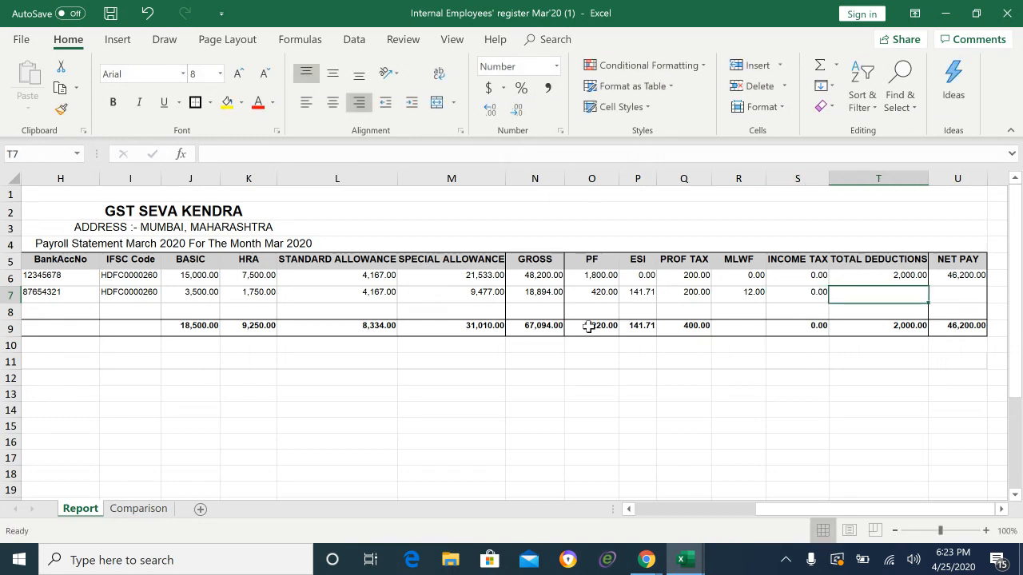
pyautogui.write('=sum')
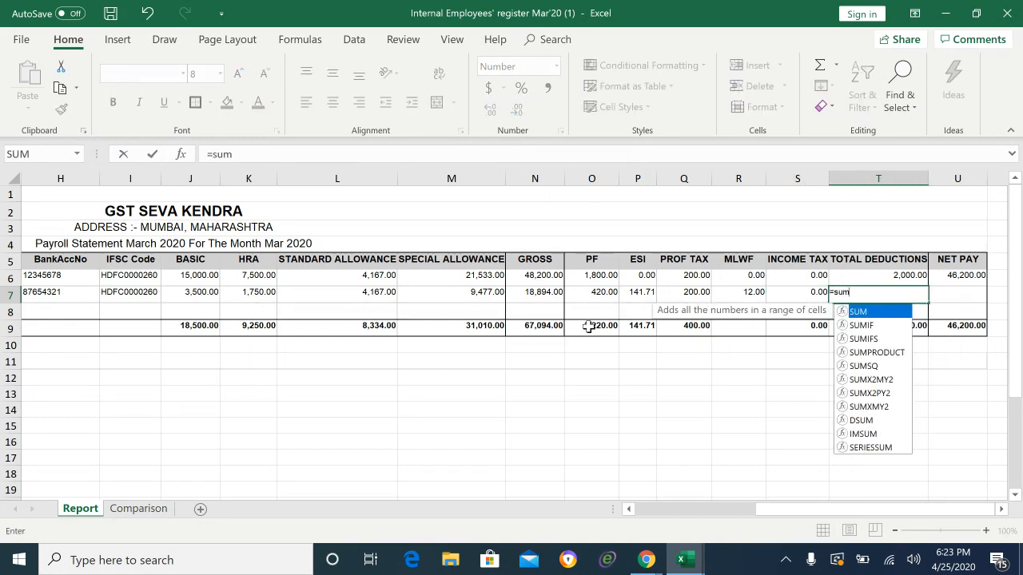
pyautogui.write('(')
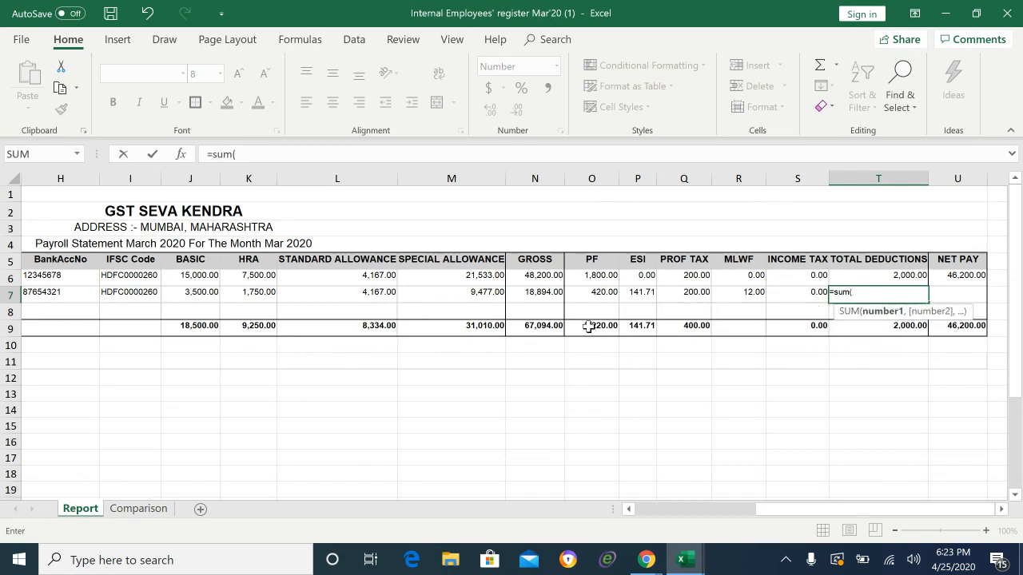
pyautogui.press('Left')
pyautogui.press('Left')
pyautogui.press('Left')
pyautogui.press('Left')
pyautogui.press('Left')
pyautogui.hotkey('shift', 'Right')
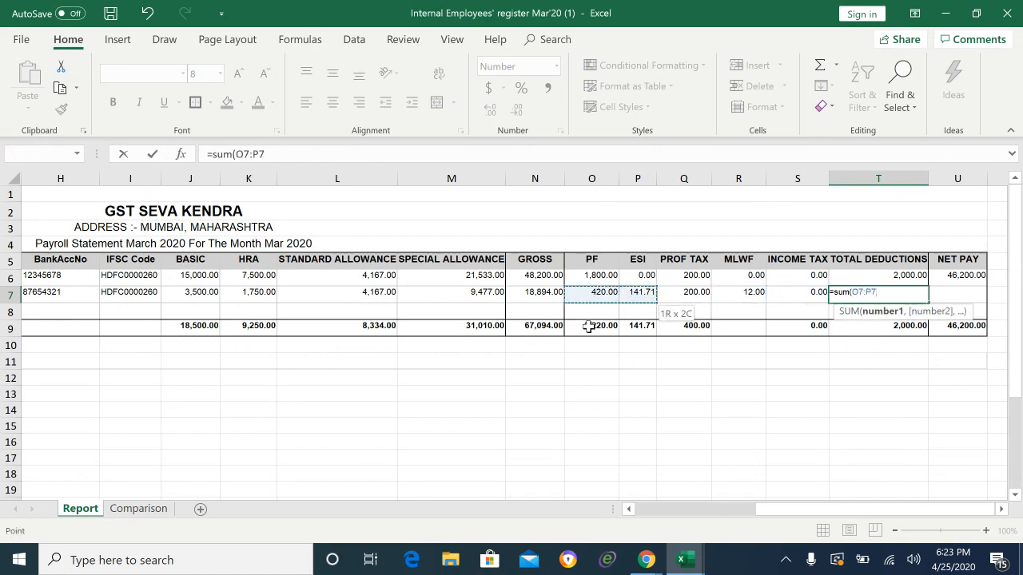
pyautogui.hotkey('shift', 'Right')
pyautogui.hotkey('shift', 'Right')
pyautogui.hotkey('shift', 'Right')
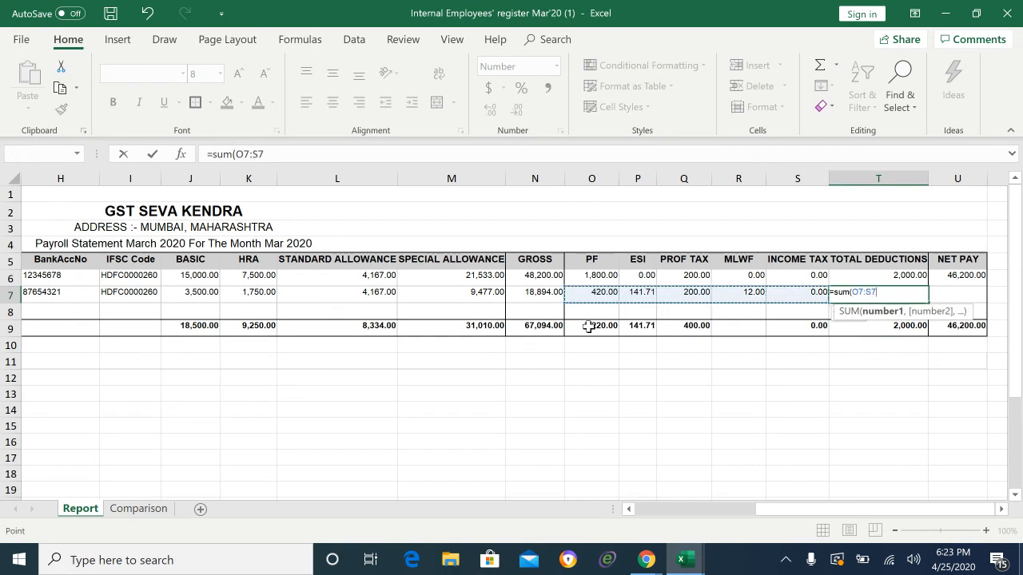
pyautogui.write(')')
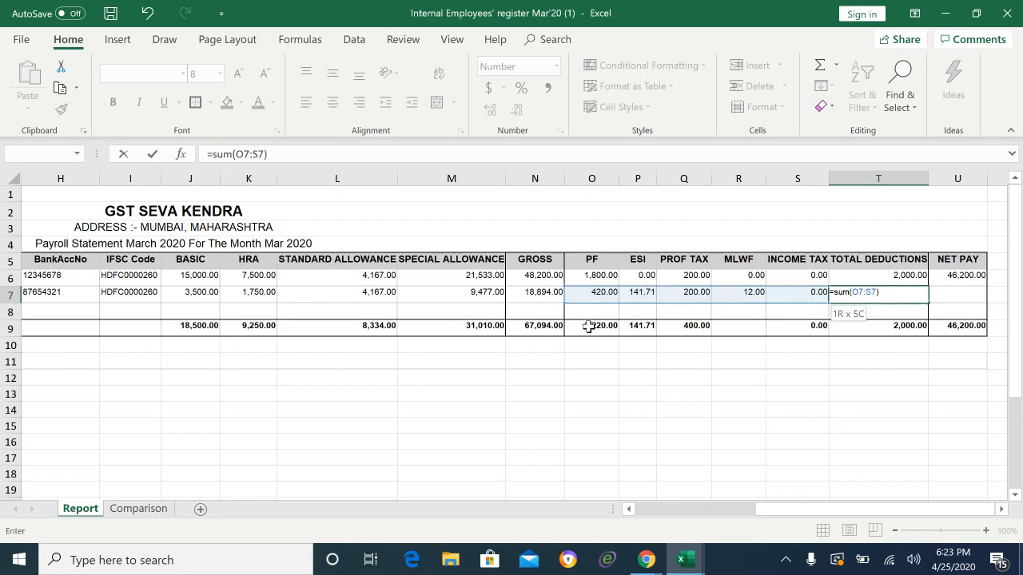
pyautogui.press('Return')
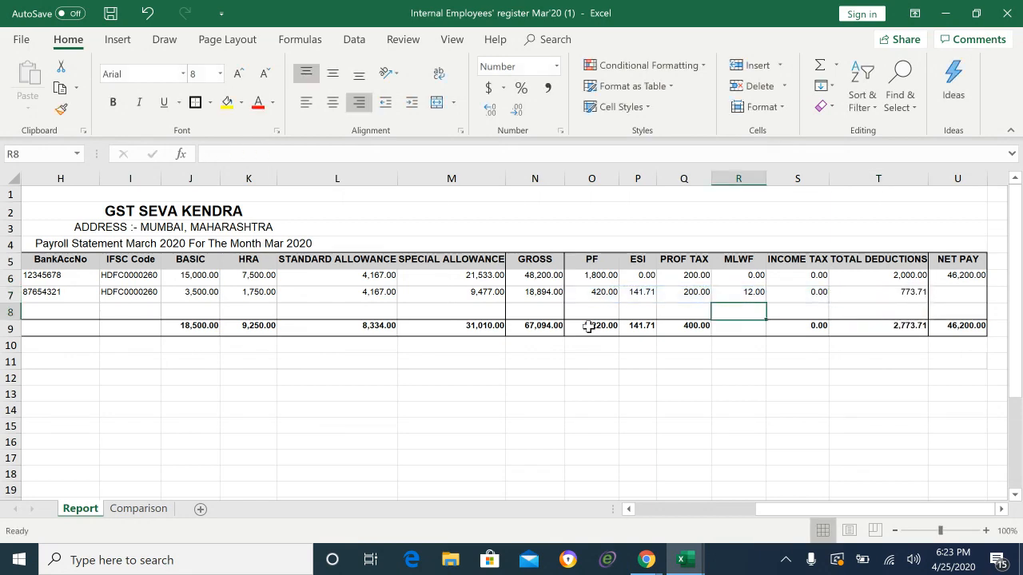
# Step: Compute the second employee's net pay in U7 as =N7-T7, giving 18,120.30
pyautogui.press('Right')
pyautogui.press('Right')
pyautogui.press('Right')
pyautogui.press('Up')
pyautogui.write('=')
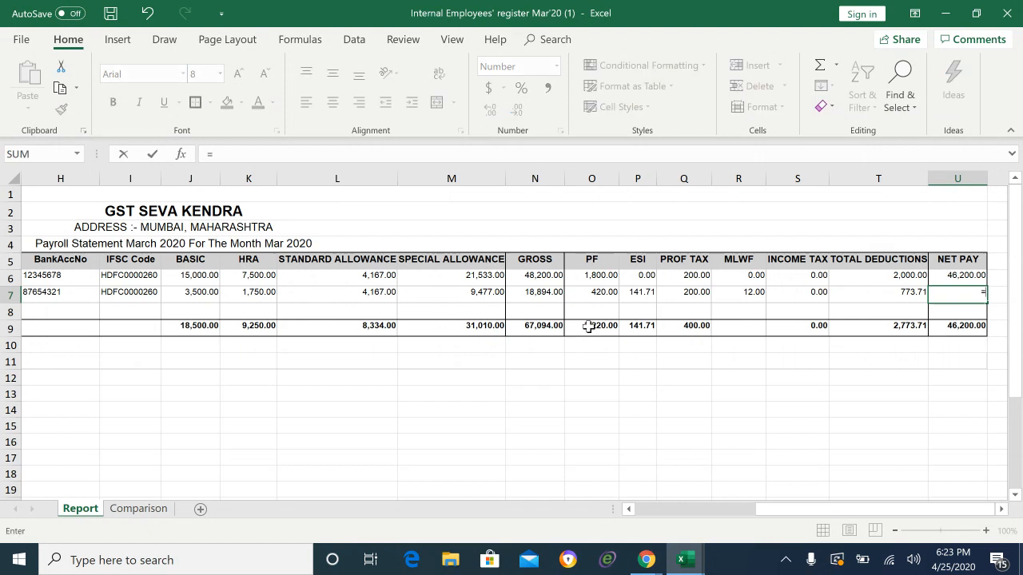
pyautogui.press('Left')
pyautogui.press('Left')
pyautogui.press('Left')
pyautogui.press('Left')
pyautogui.press('Left')
pyautogui.press('Left')
pyautogui.press('Left')
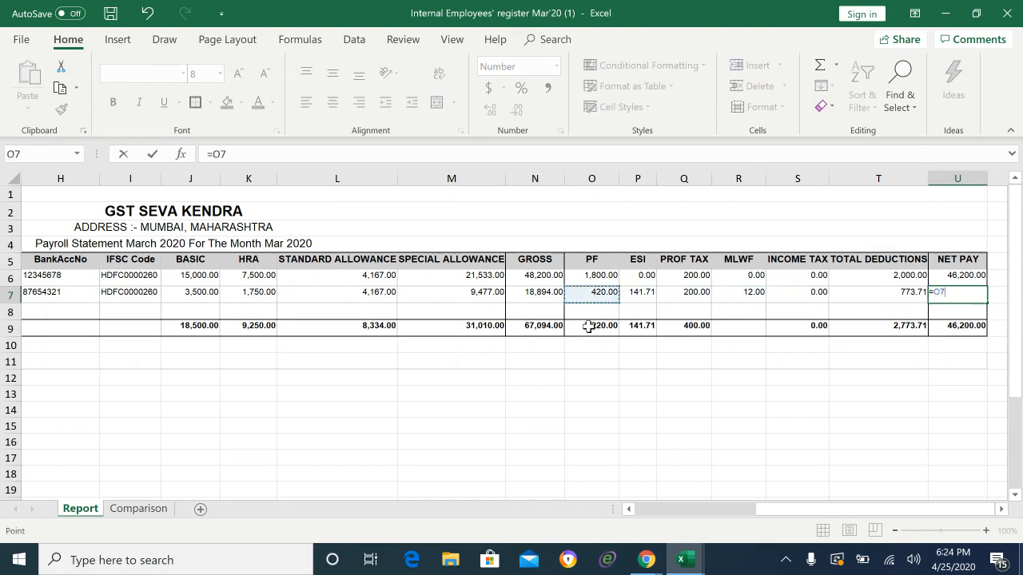
pyautogui.write('-')
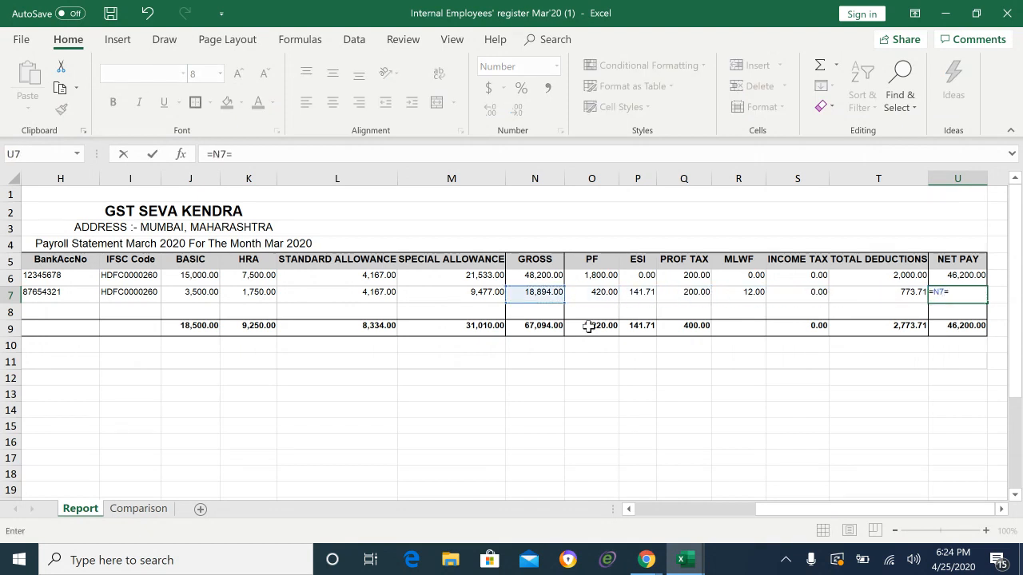
pyautogui.press('BackSpace')
pyautogui.write('-')
pyautogui.press('Left')
pyautogui.press('Return')
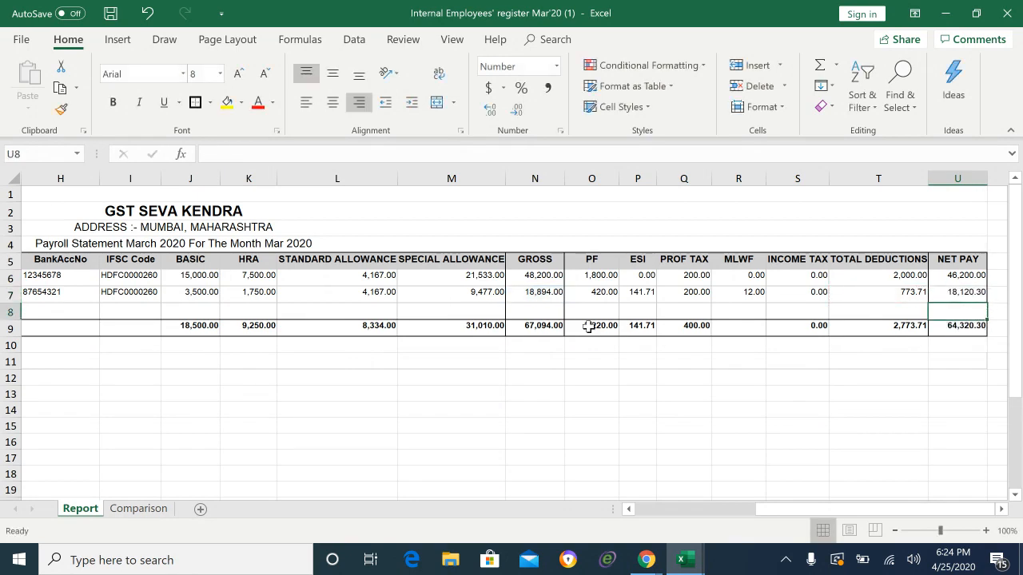
pyautogui.hotkey('alt', 'Tab')
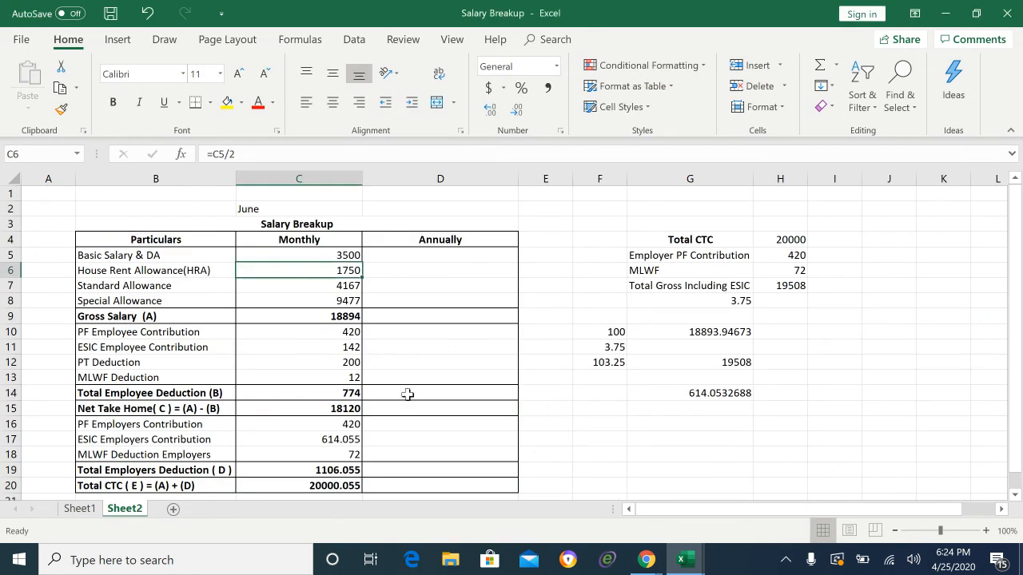
pyautogui.click(339, 410)
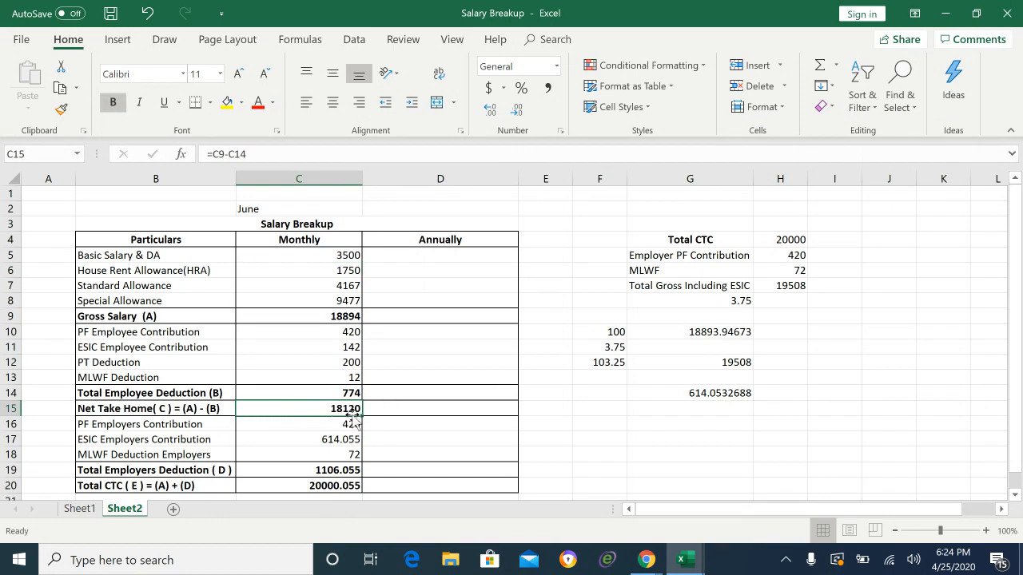
pyautogui.hotkey('alt', 'Tab')
pyautogui.moveTo(965, 276); pyautogui.dragTo(967, 303)
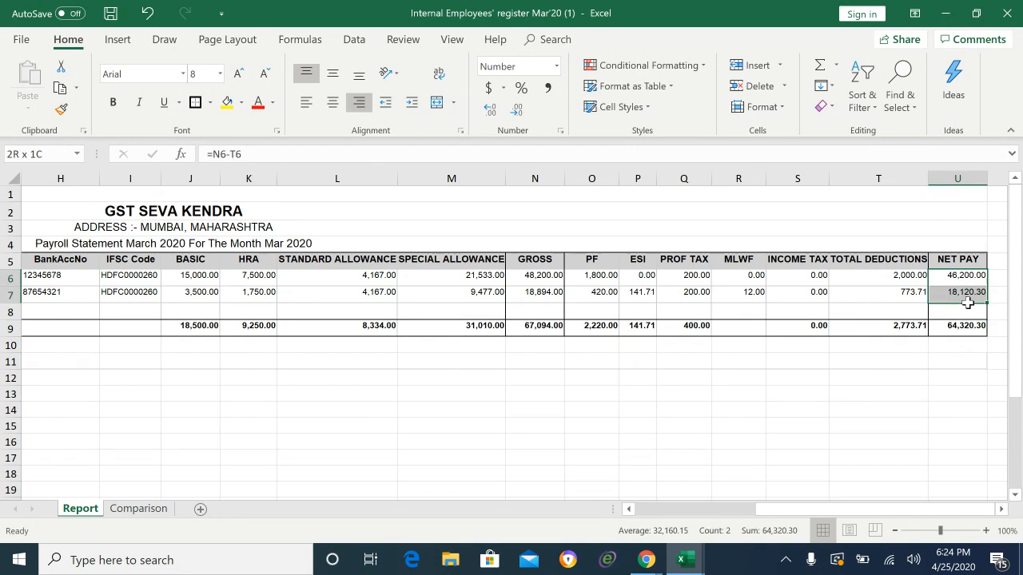
pyautogui.click(902, 281)
pyautogui.press('Left')
pyautogui.press('Left')
pyautogui.press('Left')
pyautogui.press('Left')
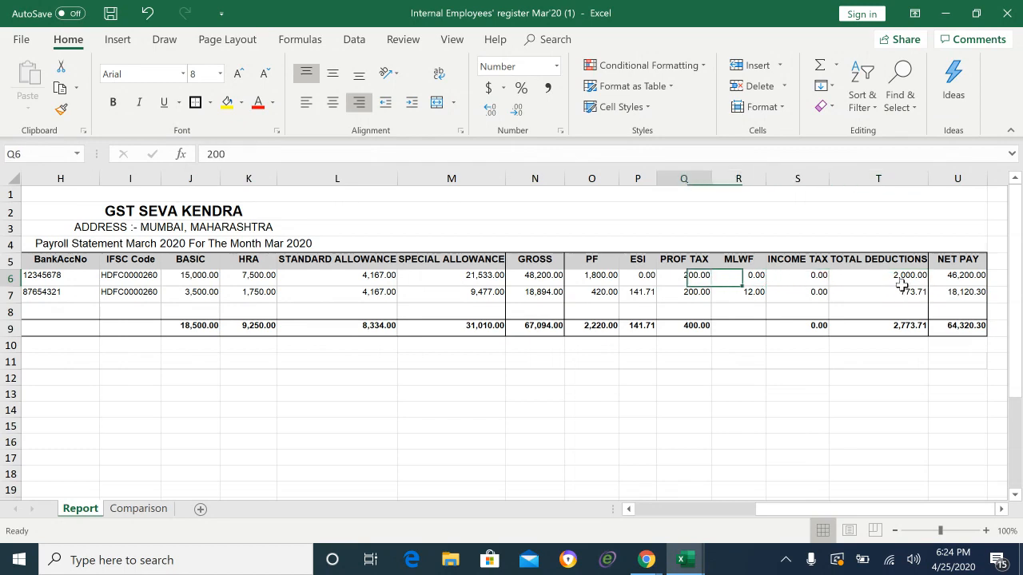
pyautogui.press('Left')
pyautogui.press('Left')
pyautogui.press('Left')
pyautogui.press('Left')
pyautogui.press('Left')
pyautogui.press('Left')
pyautogui.press('Left')
pyautogui.press('Left')
pyautogui.press('Left')
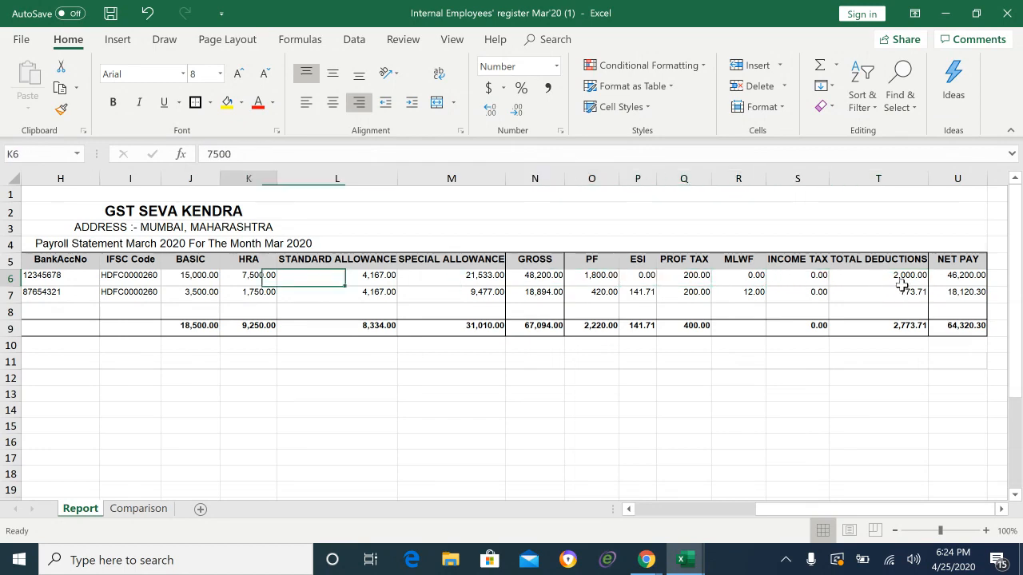
pyautogui.press('Left')
pyautogui.press('Left')
pyautogui.press('Left')
pyautogui.press('Left')
pyautogui.press('Left')
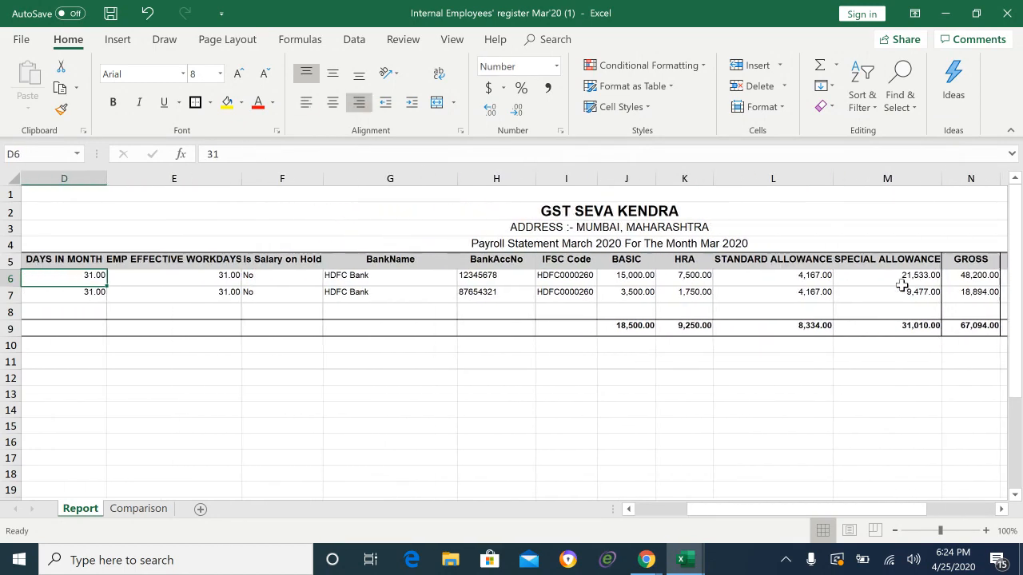
pyautogui.press('Left')
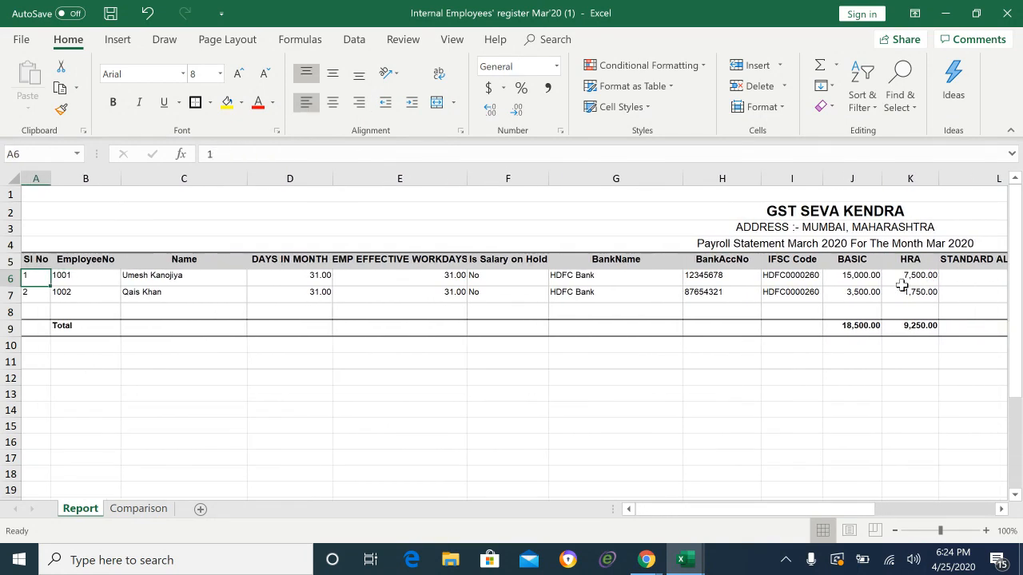
pyautogui.press('Right')
pyautogui.press('Right')
pyautogui.press('Right')
pyautogui.press('Right')
pyautogui.press('Right')
pyautogui.press('Right')
pyautogui.press('Right')
pyautogui.press('Right')
pyautogui.press('Right')
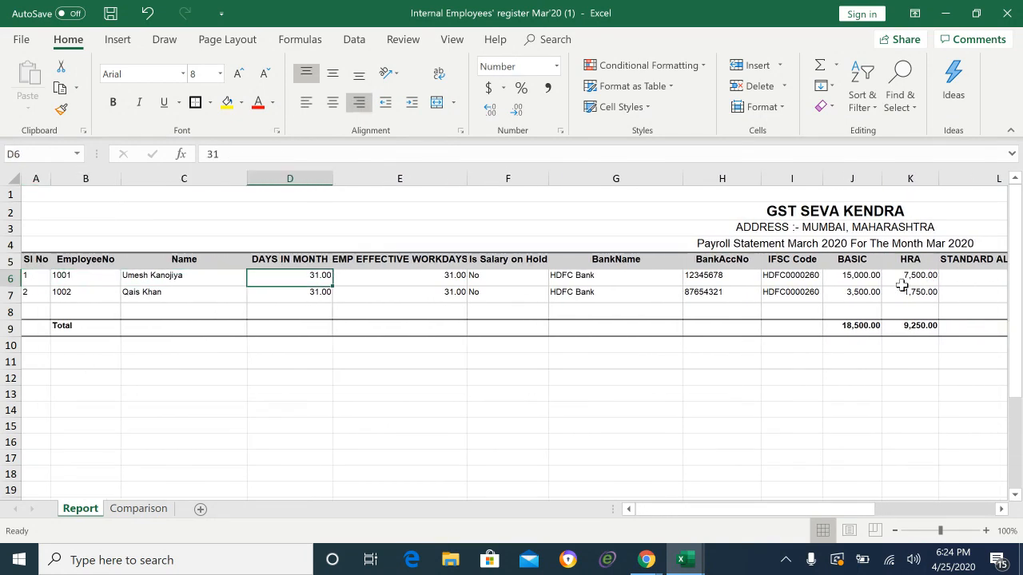
pyautogui.press('Right')
pyautogui.press('Left')
pyautogui.press('Left')
pyautogui.press('Left')
pyautogui.press('Left')
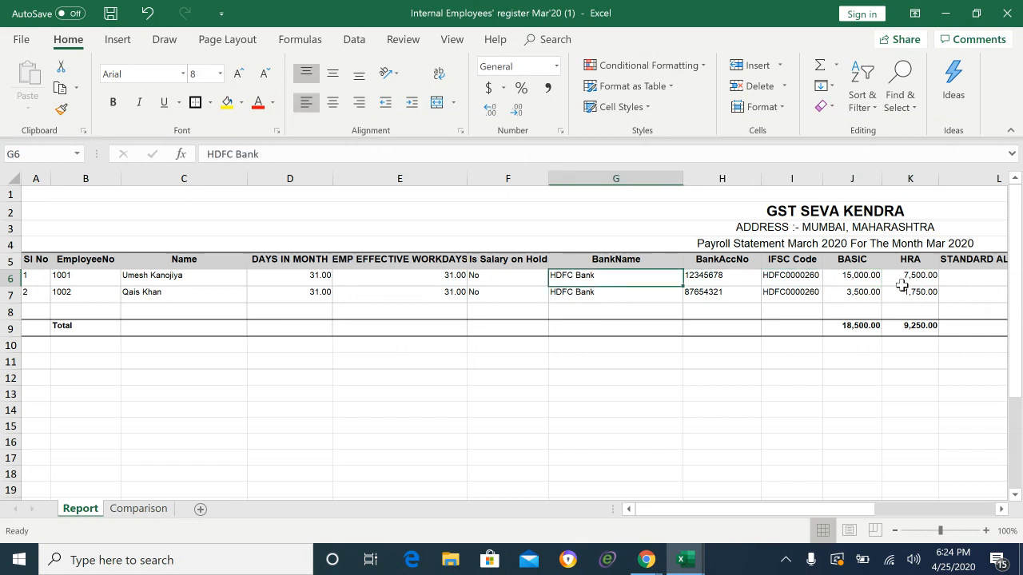
pyautogui.press('Left')
pyautogui.press('Left')
pyautogui.press('Left')
pyautogui.press('Right')
pyautogui.press('Left')
pyautogui.press('Right')
pyautogui.press('Left')
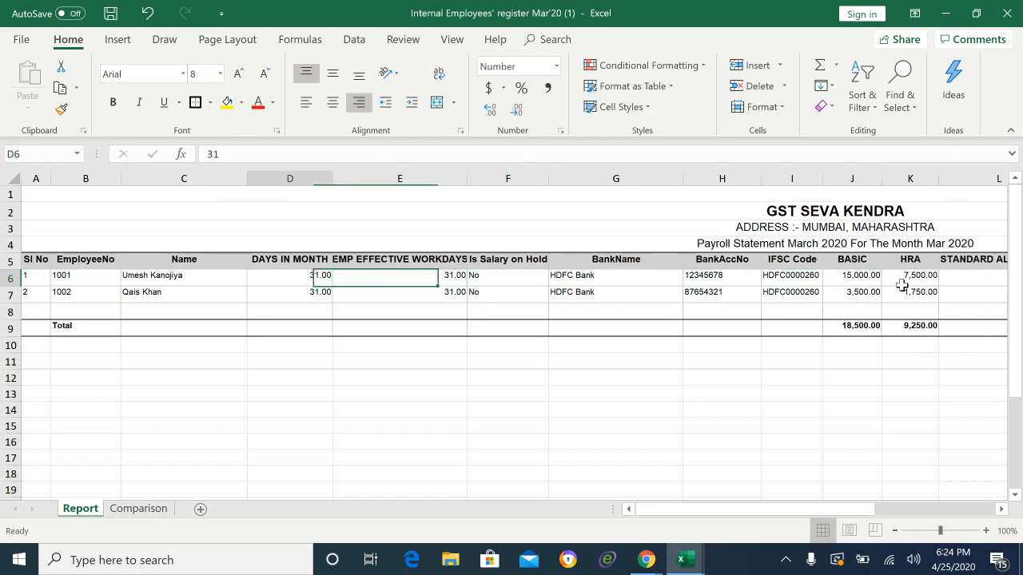
pyautogui.press('Right')
pyautogui.press('Right')
pyautogui.press('Right')
pyautogui.press('Right')
pyautogui.press('Right')
pyautogui.press('Right')
pyautogui.press('Right')
pyautogui.press('Right')
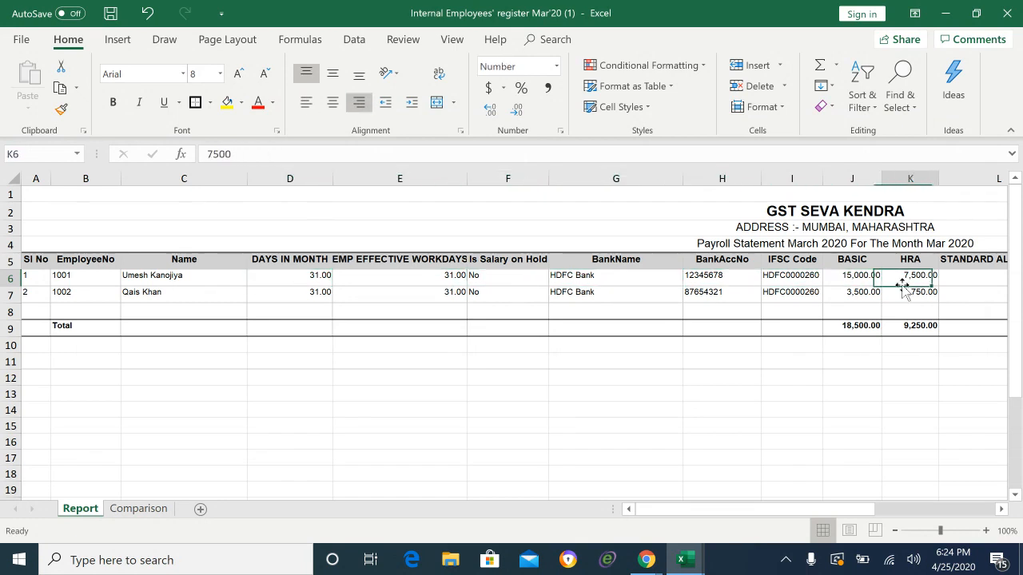
pyautogui.press('Left')
pyautogui.press('Left')
pyautogui.press('Right')
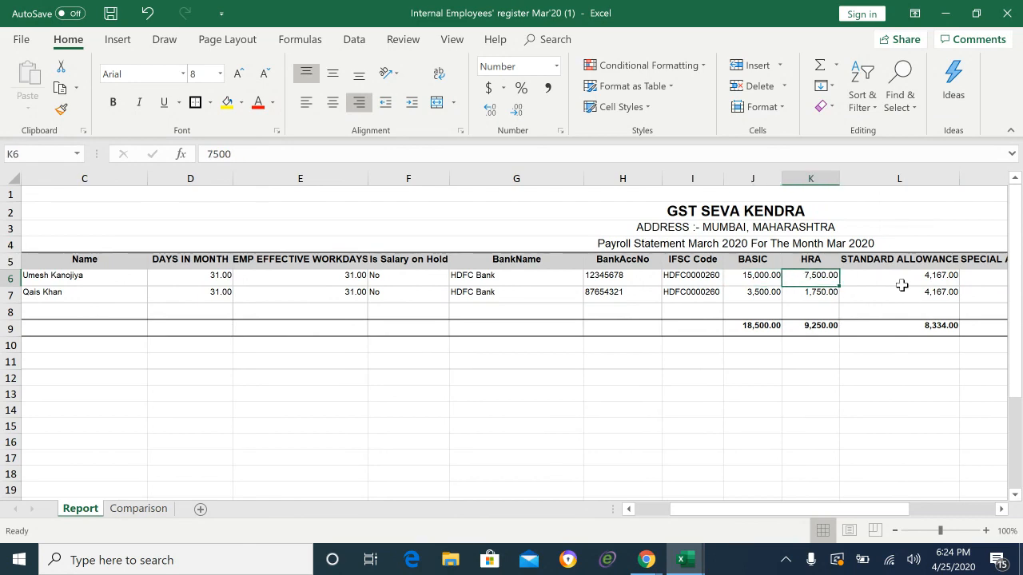
pyautogui.press('Right')
pyautogui.press('Right')
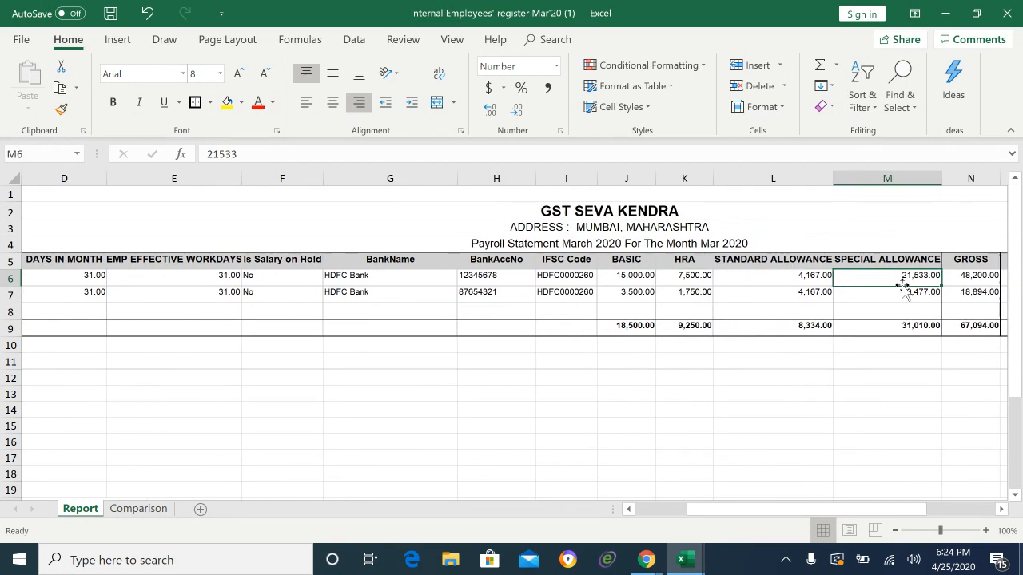
pyautogui.press('Left')
pyautogui.press('Left')
pyautogui.press('Left')
pyautogui.press('Left')
pyautogui.press('Right')
pyautogui.press('Right')
pyautogui.press('Right')
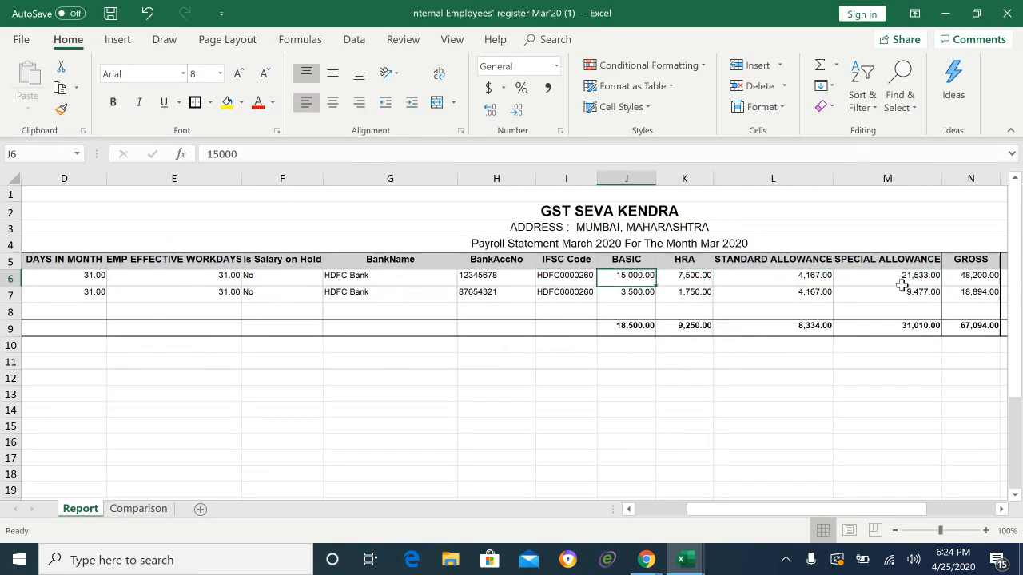
pyautogui.press('Right')
pyautogui.press('Right')
pyautogui.press('Left')
pyautogui.press('Left')
pyautogui.press('Left')
pyautogui.press('Left')
pyautogui.press('Left')
pyautogui.press('Left')
pyautogui.press('Left')
pyautogui.press('Left')
pyautogui.press('Left')
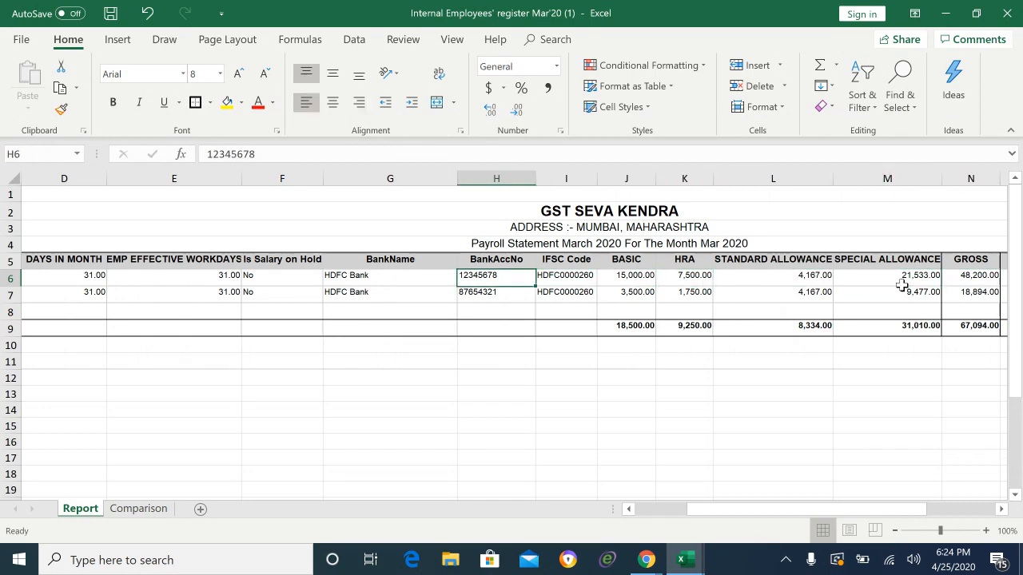
pyautogui.press('Left')
pyautogui.press('Left')
pyautogui.press('Left')
pyautogui.press('Right')
pyautogui.press('Right')
pyautogui.press('Right')
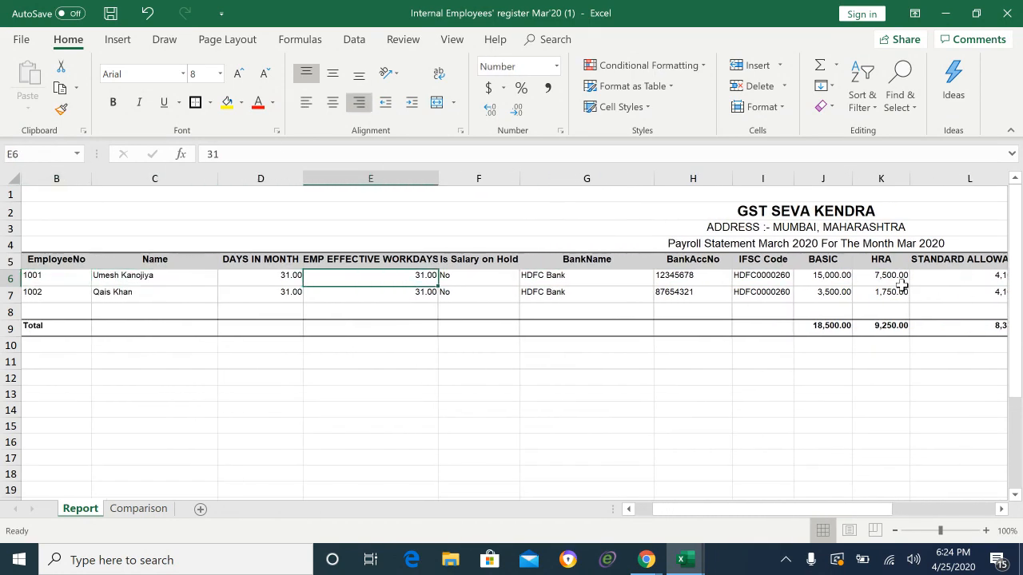
pyautogui.press('Left')
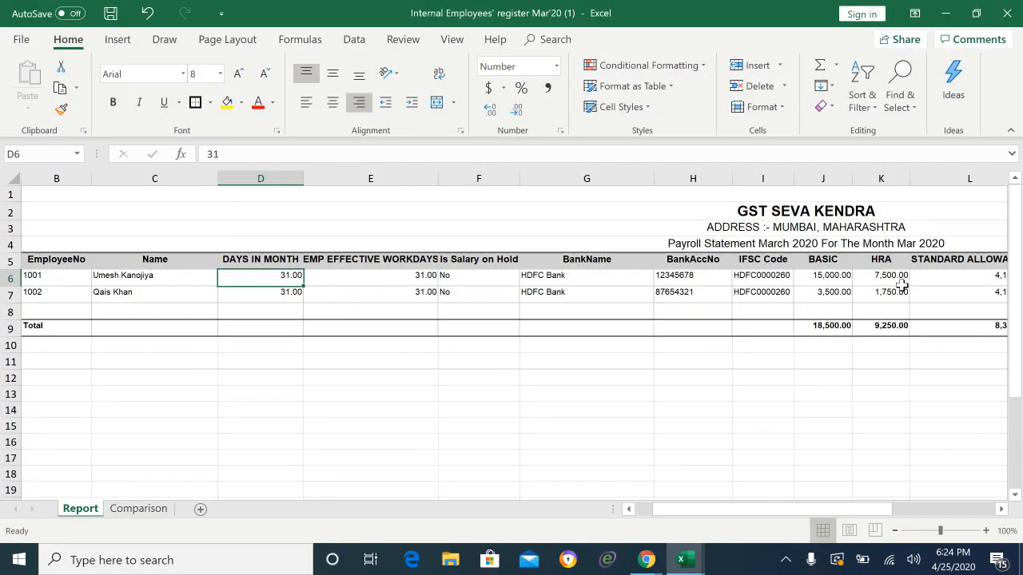
pyautogui.press('Left')
pyautogui.press('Right')
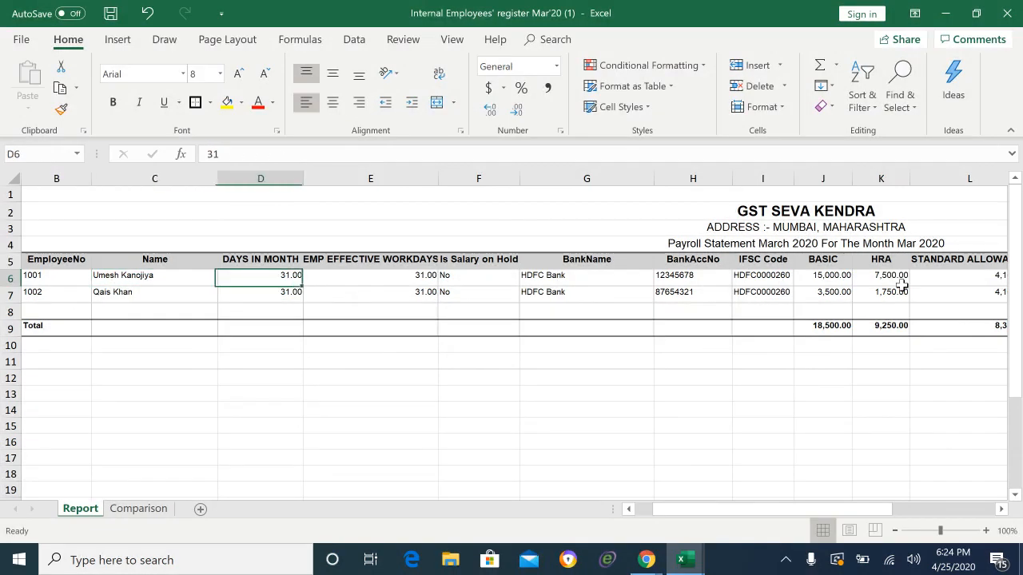
pyautogui.press('Right')
pyautogui.press('Right')
pyautogui.press('Right')
pyautogui.press('Right')
pyautogui.press('Right')
pyautogui.press('Right')
pyautogui.press('Right')
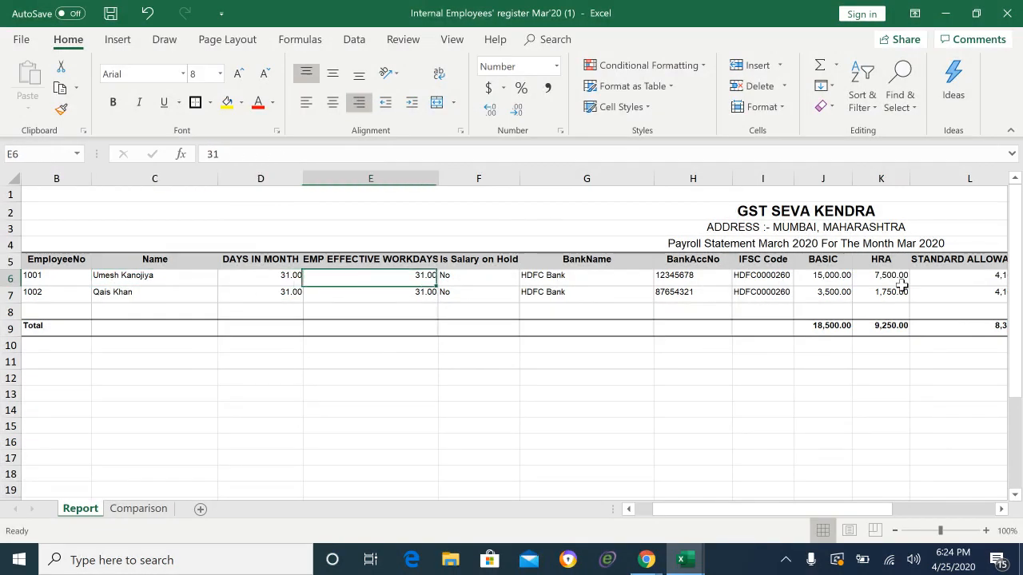
pyautogui.press('Left')
pyautogui.press('Right')
pyautogui.press('Right')
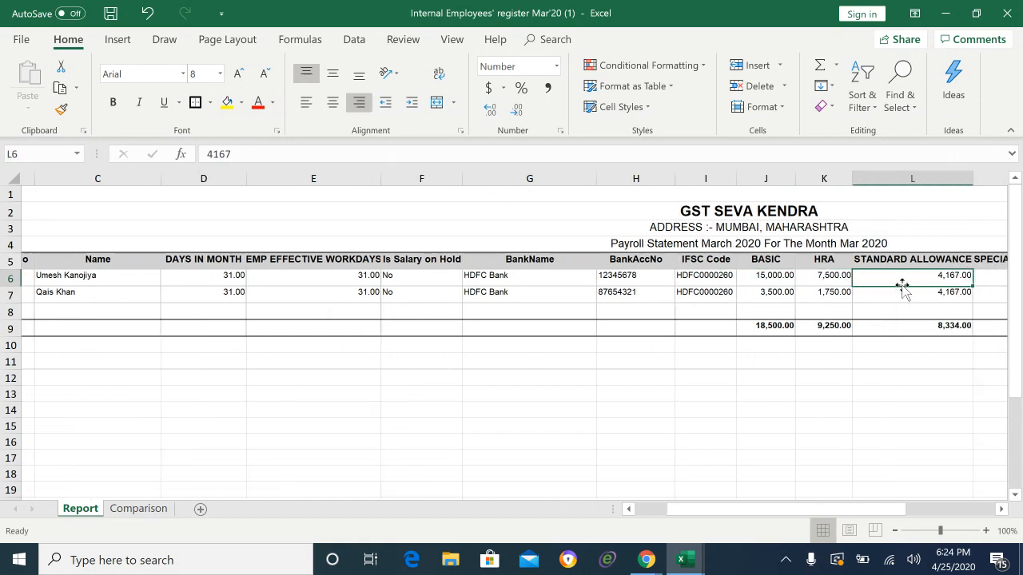
pyautogui.press('Right')
pyautogui.press('Left')
pyautogui.press('Left')
pyautogui.press('Left')
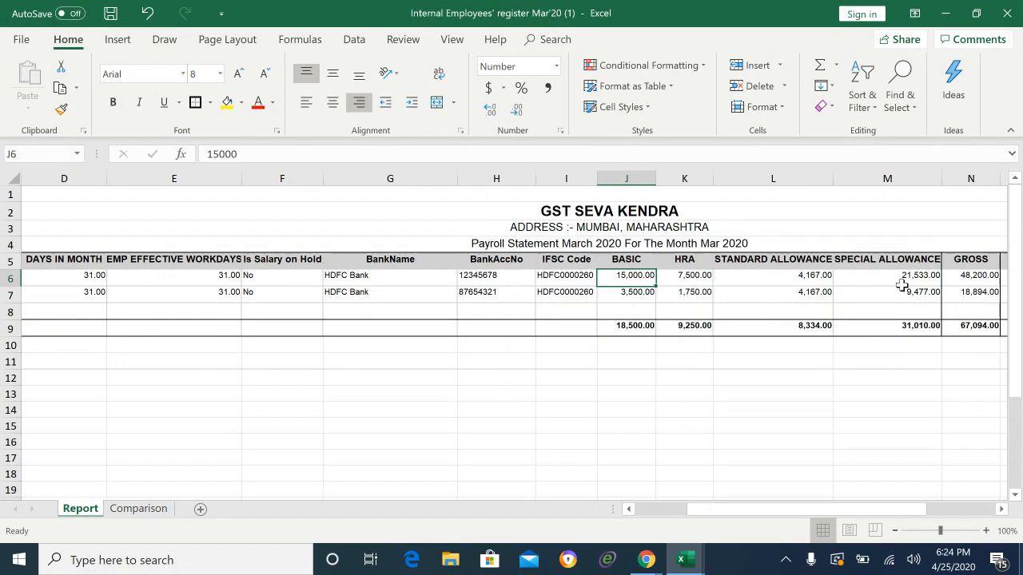
pyautogui.press('Down')
pyautogui.press('Down')
pyautogui.press('Down')
pyautogui.press('Down')
pyautogui.press('Down')
pyautogui.press('Down')
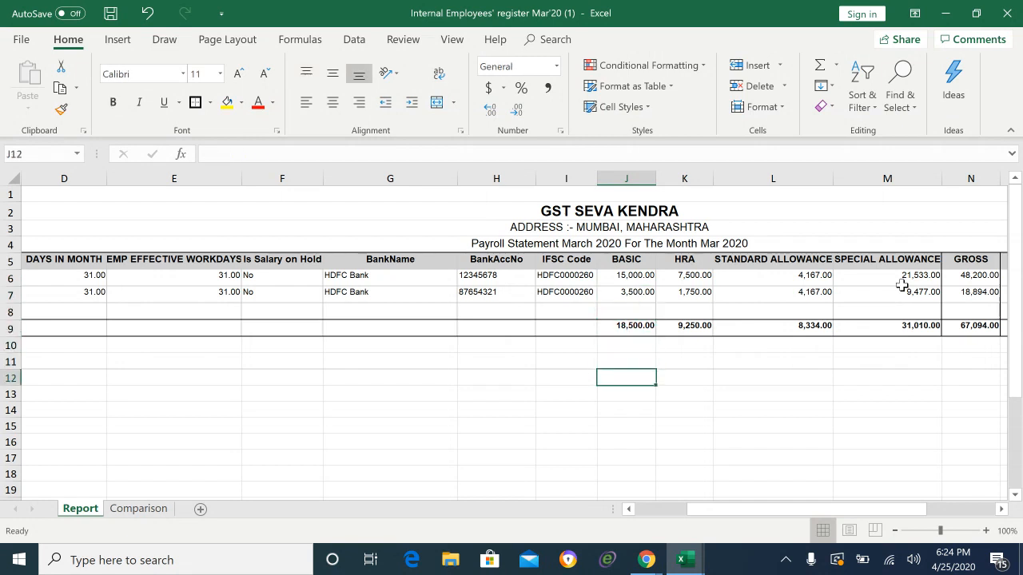
# Step: Enter the per-day basic in J12 as =J6/31, replacing the hard-coded 15000/31
pyautogui.write('=')
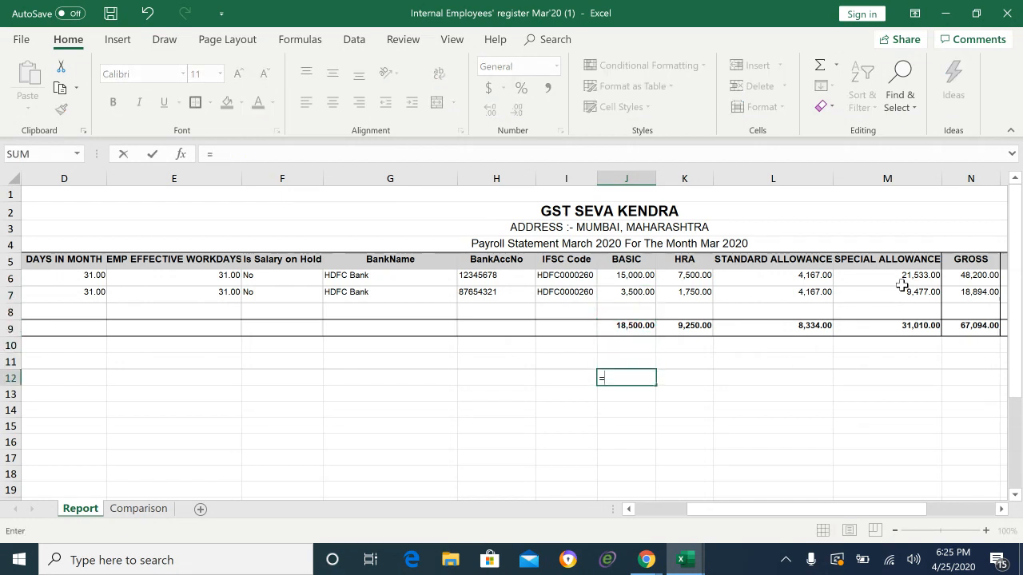
pyautogui.write('15000')
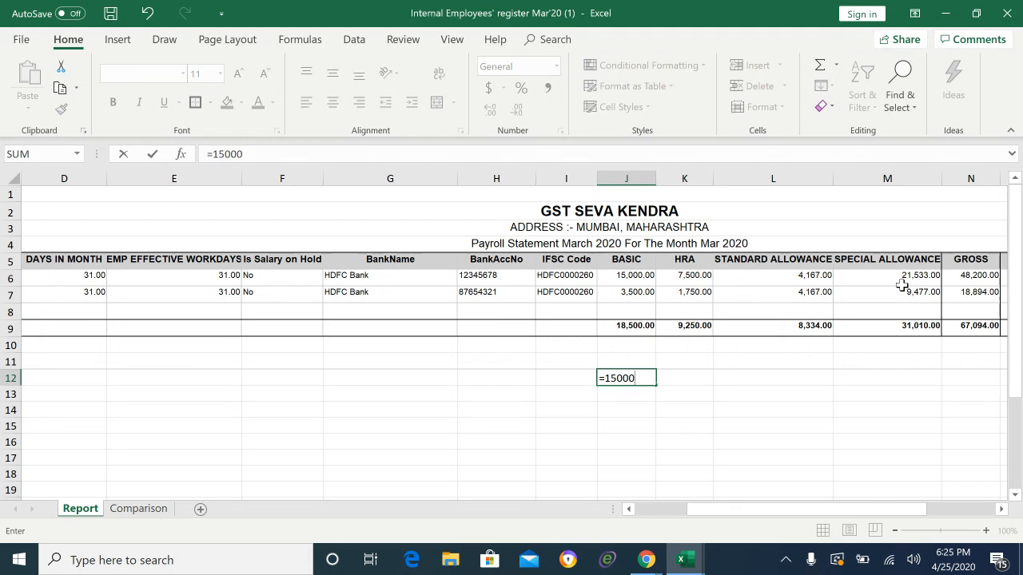
pyautogui.write('.')
pyautogui.write('/')
pyautogui.write('31')
pyautogui.press('Return')
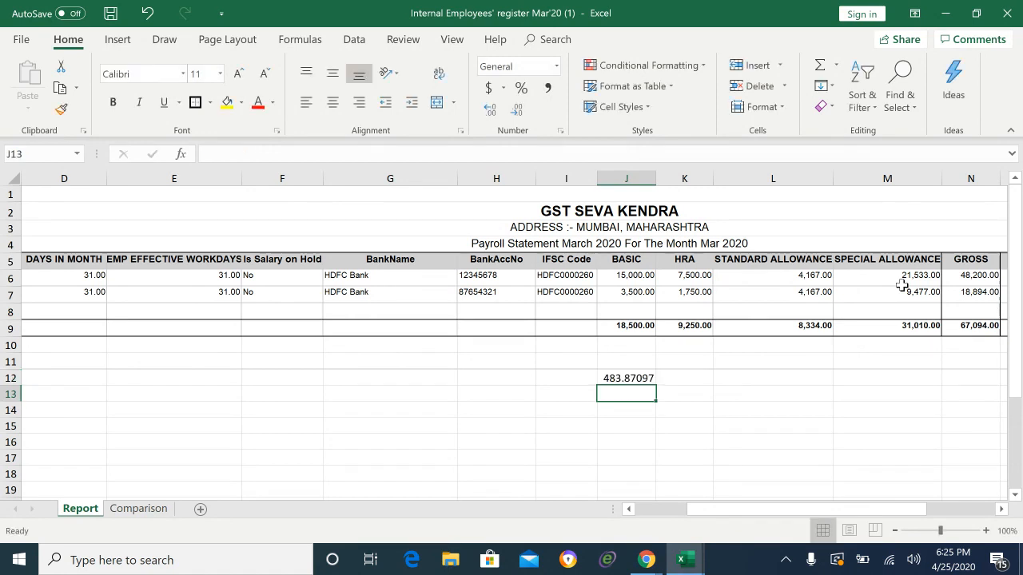
pyautogui.press('Up')
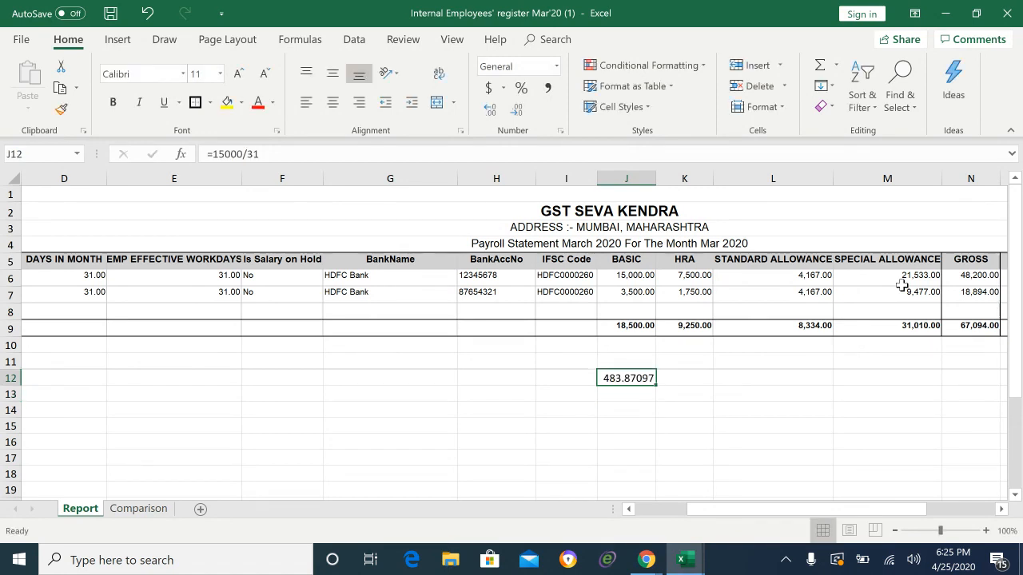
pyautogui.write('=')
pyautogui.press('Up')
pyautogui.press('Up')
pyautogui.press('Up')
pyautogui.press('Up')
pyautogui.press('Up')
pyautogui.press('Up')
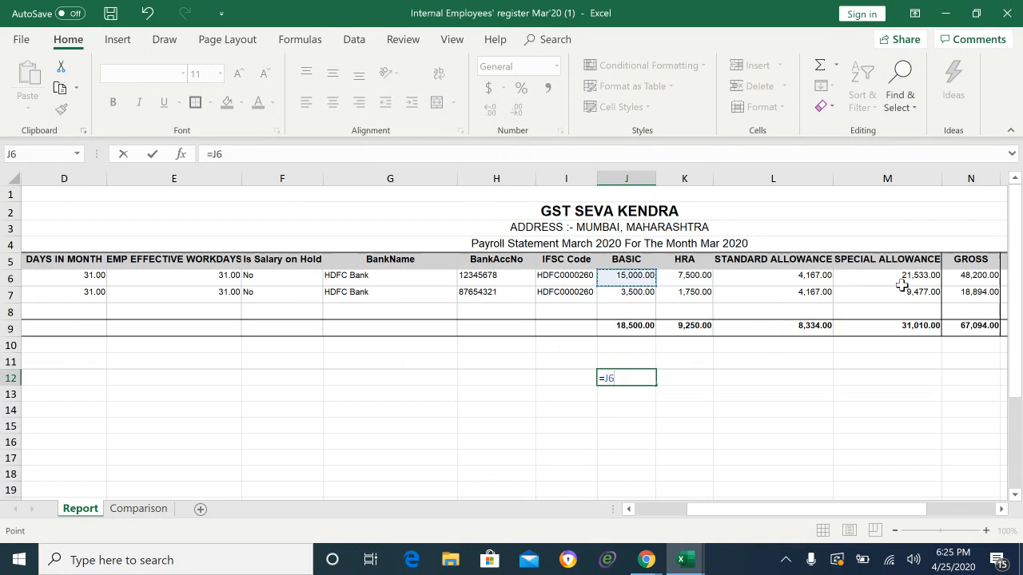
pyautogui.write('.')
pyautogui.press('Return')
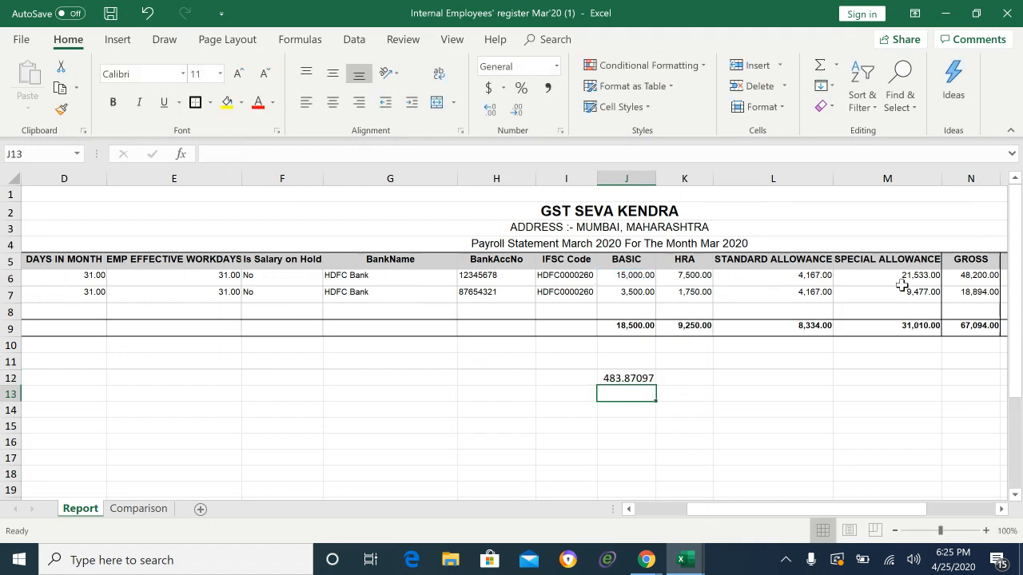
# Step: Copy the J12 per-day formula into K12:M12 for HRA and both allowances
pyautogui.press('Up')
pyautogui.hotkey('ctrl', 'c')
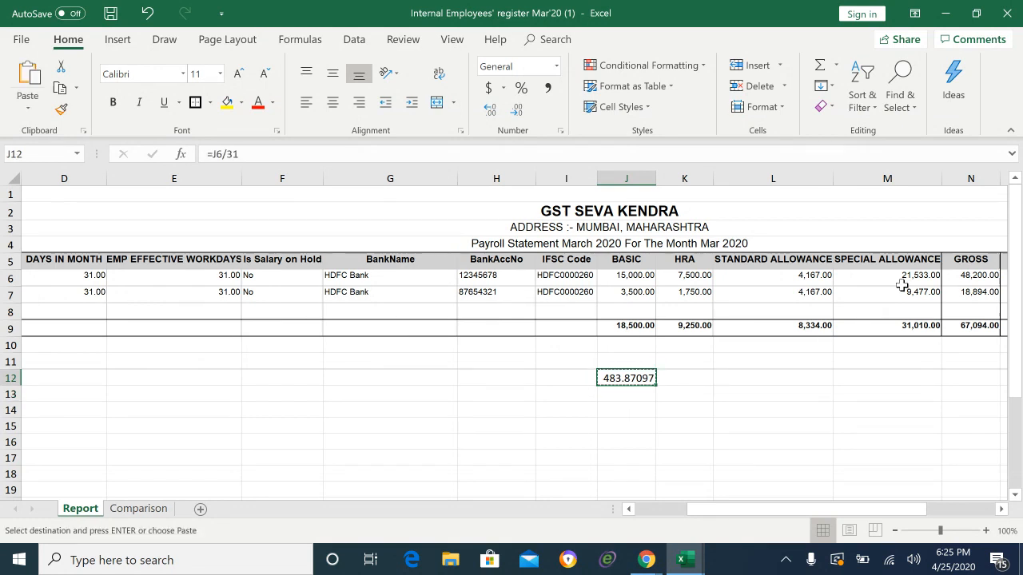
pyautogui.press('Right')
pyautogui.hotkey('shift', 'Right')
pyautogui.hotkey('shift', 'Right')
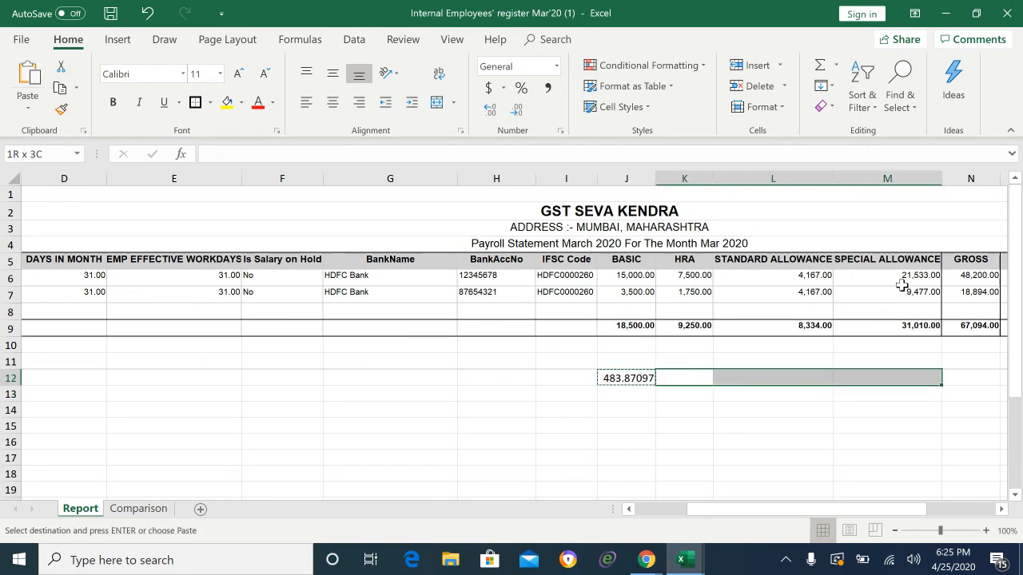
pyautogui.hotkey('ctrl', 'v')
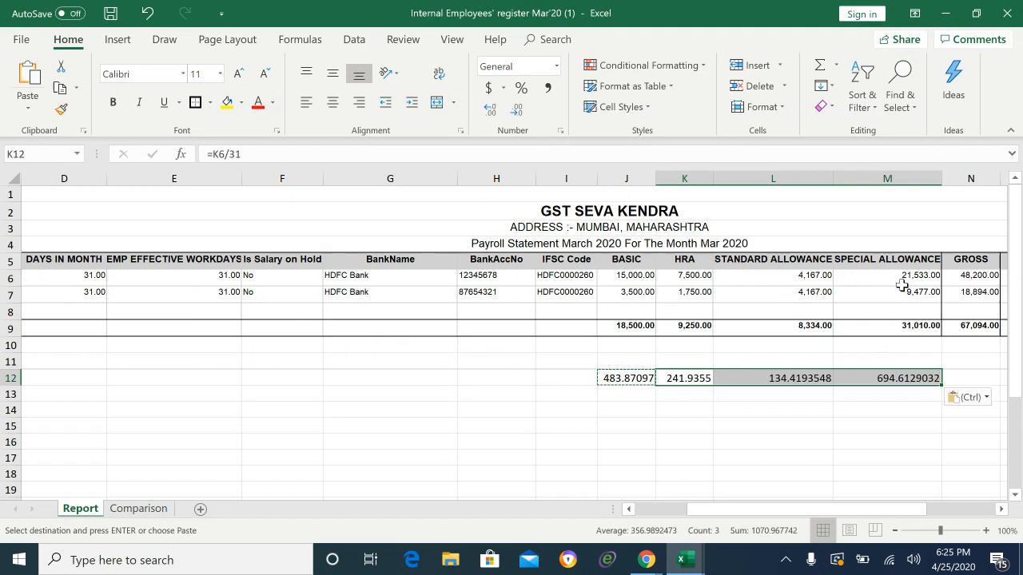
pyautogui.press('Down')
pyautogui.press('Escape')
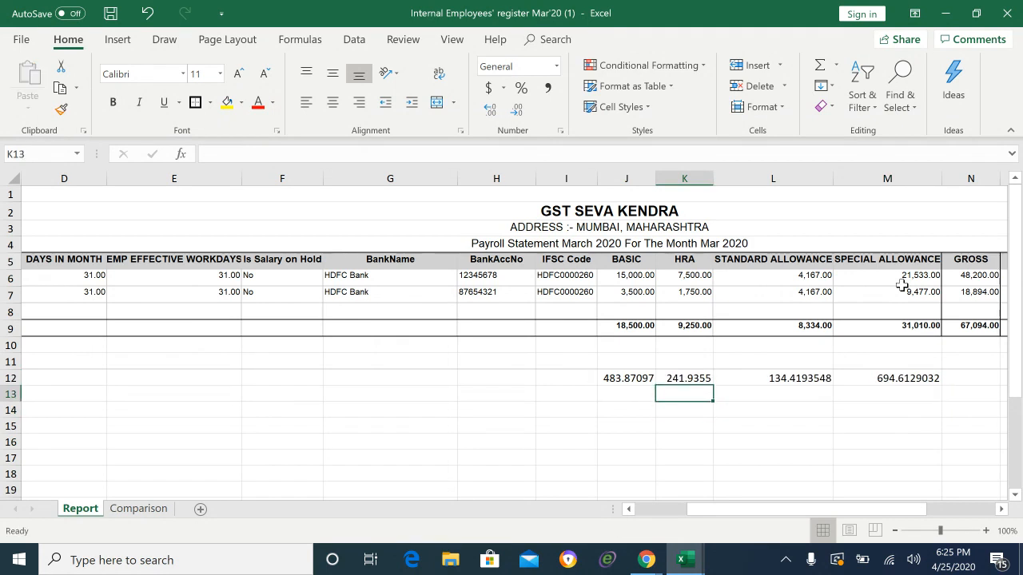
pyautogui.press('Down')
pyautogui.press('Left')
pyautogui.press('Left')
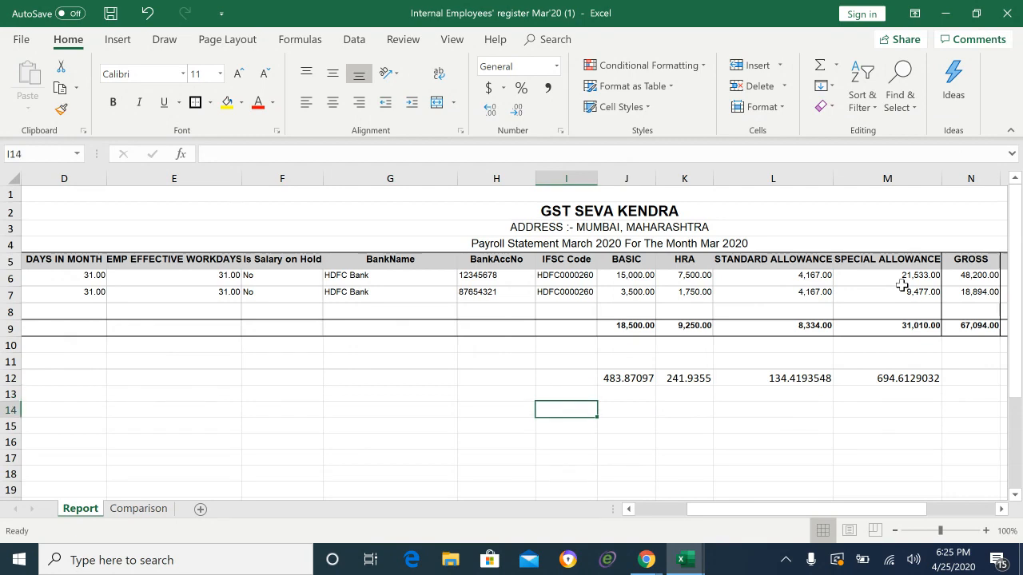
# Step: Enter 30 as the days-worked figure in I12
pyautogui.press('Up')
pyautogui.write('=')
pyautogui.press('BackSpace')
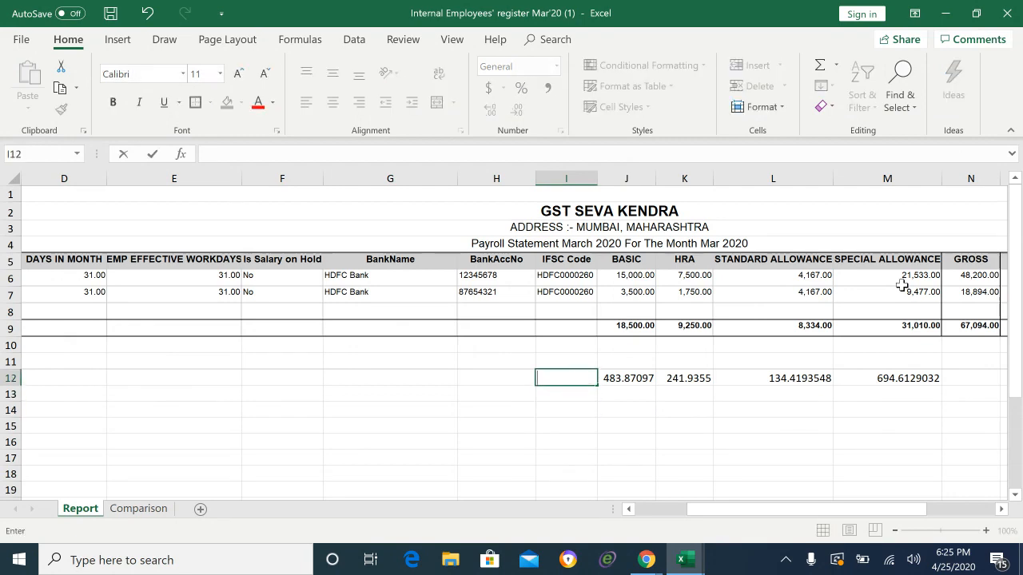
pyautogui.write('30')
pyautogui.press('Return')
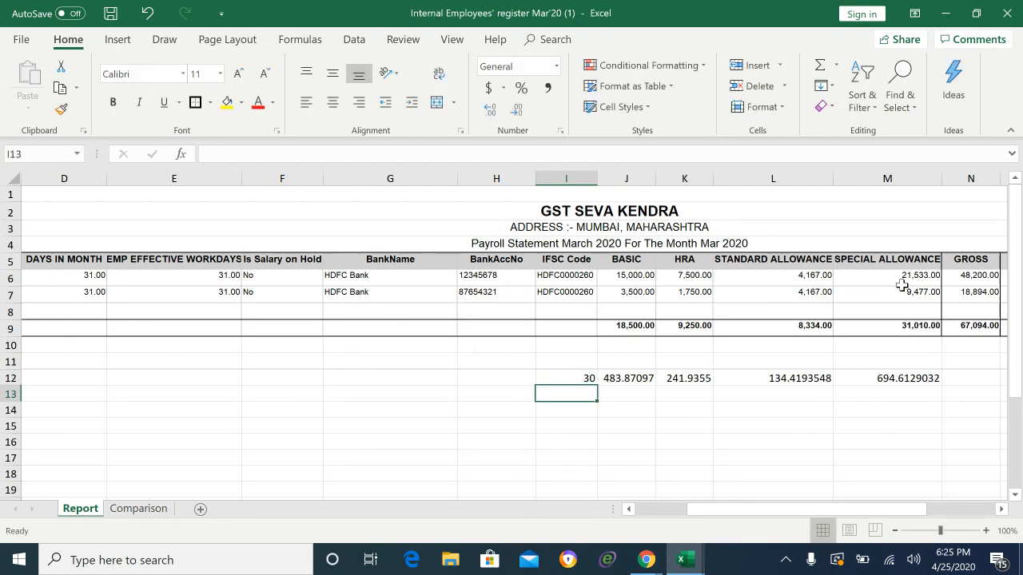
# Step: Build J13 as =$I$12*J12, giving a 30-day basic of 14516.129
pyautogui.press('Right')
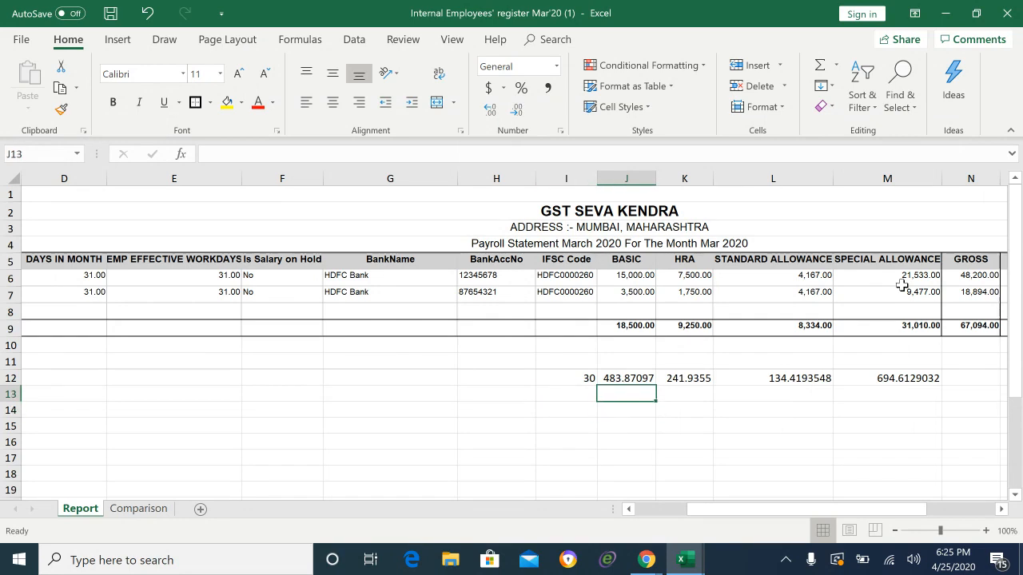
pyautogui.write('=')
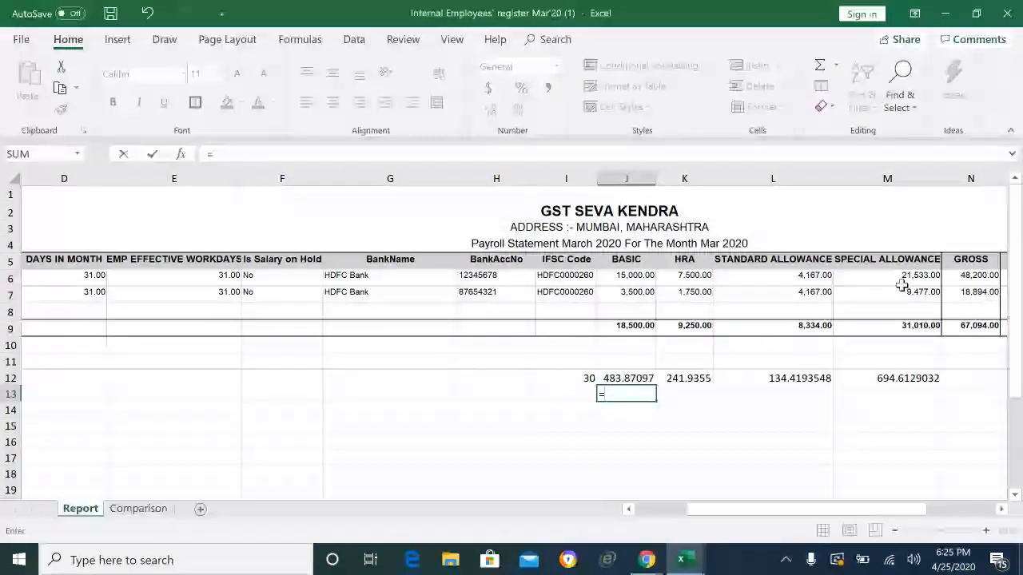
pyautogui.press('Left')
pyautogui.press('Up')
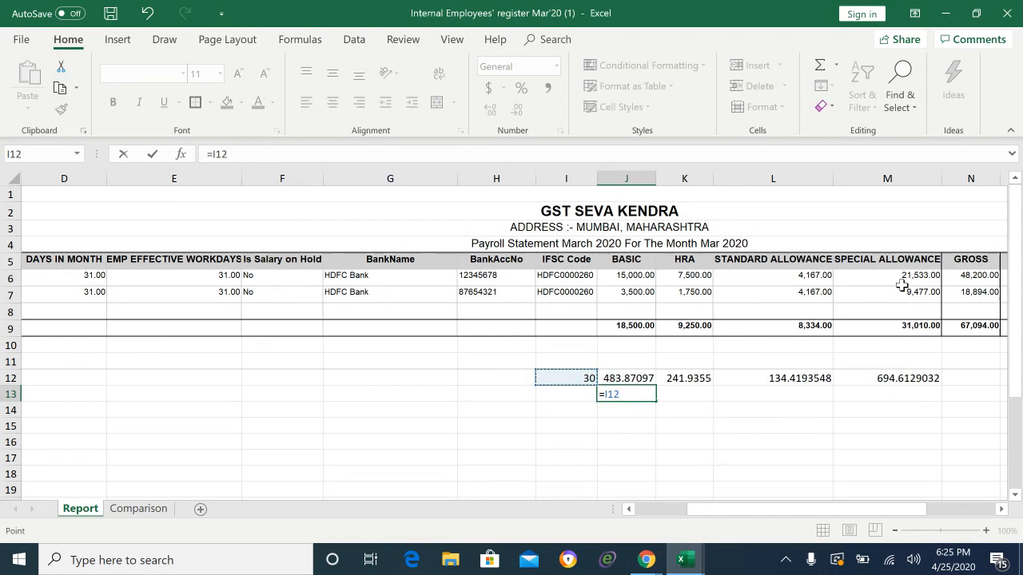
pyautogui.press('Left')
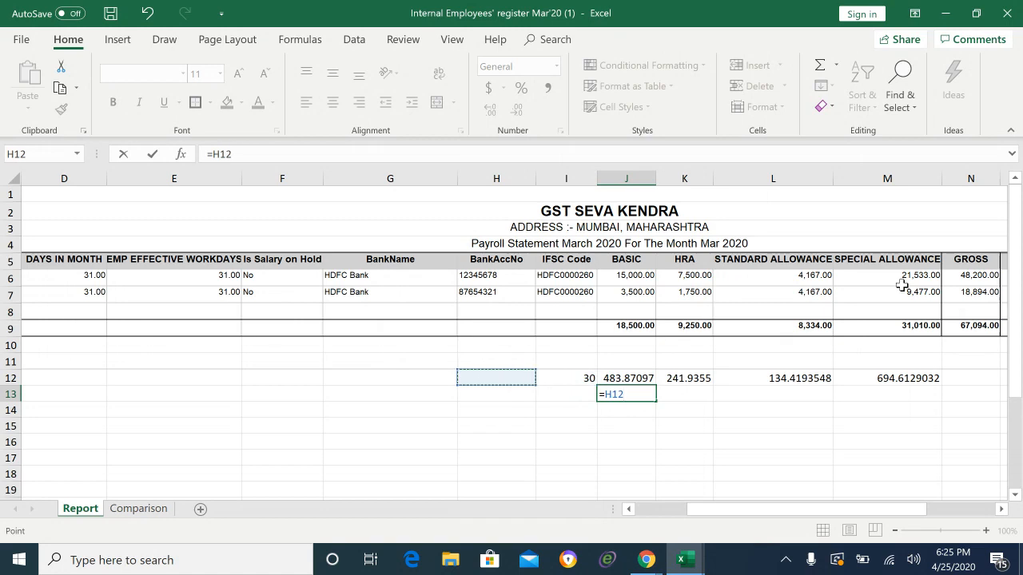
pyautogui.press('Right')
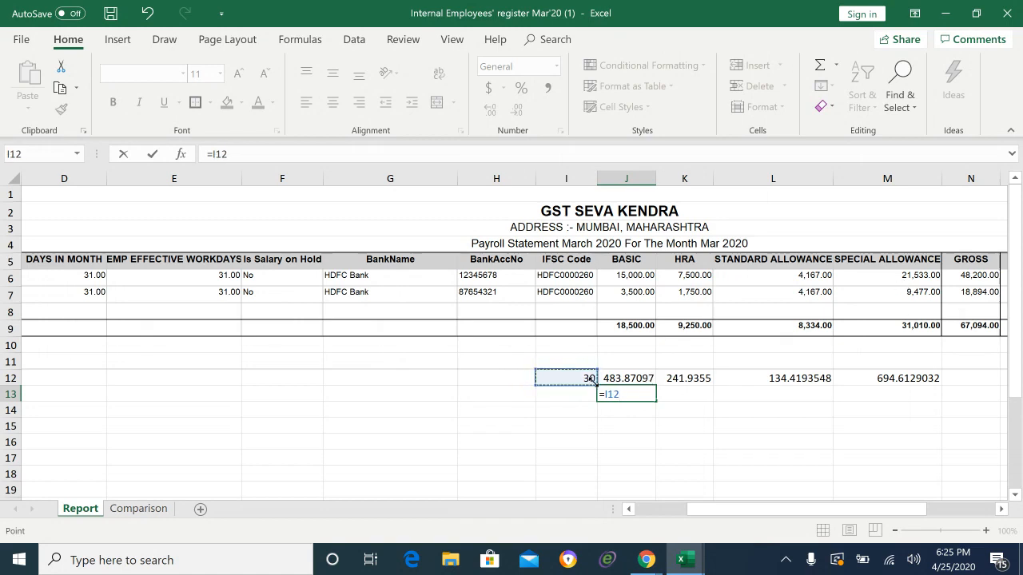
pyautogui.click(605, 394)
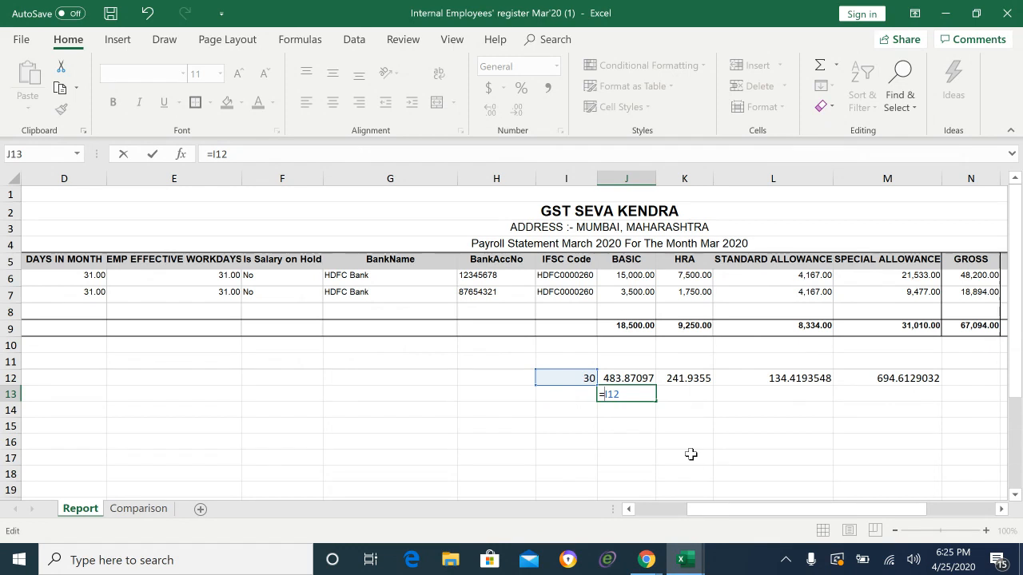
pyautogui.write('$I$12*')
pyautogui.click(640, 381)
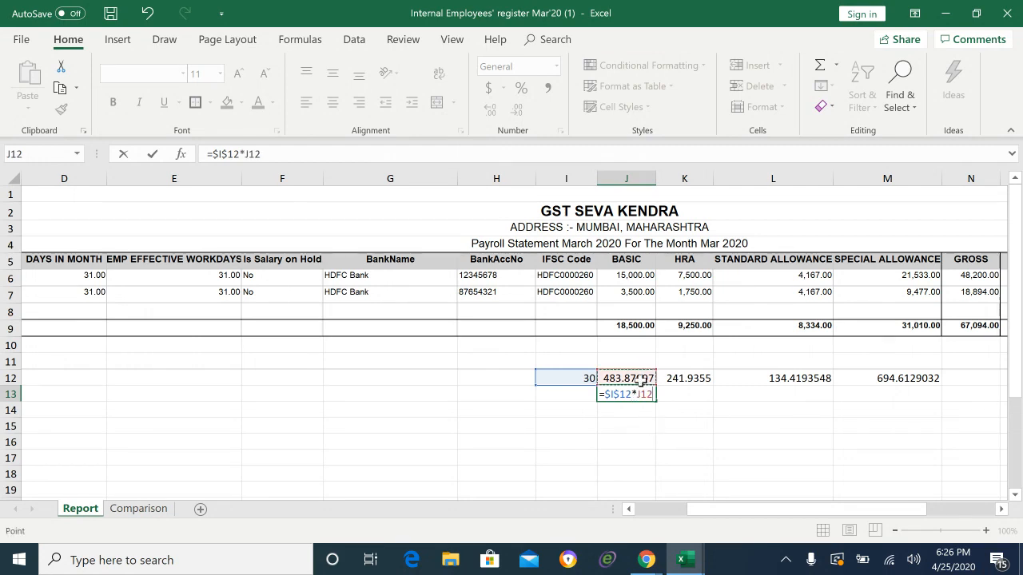
pyautogui.press('Return')
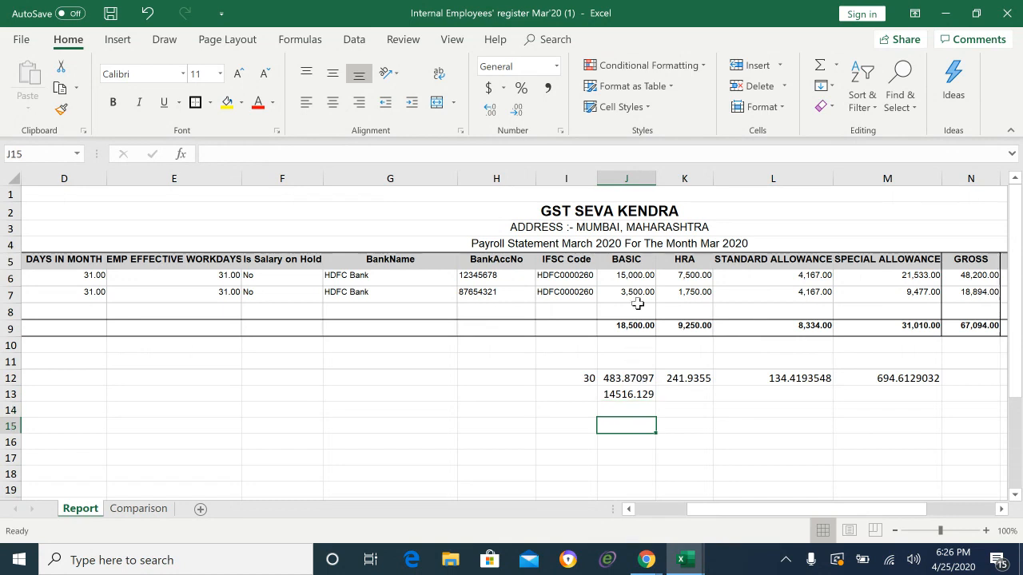
pyautogui.click(636, 276)
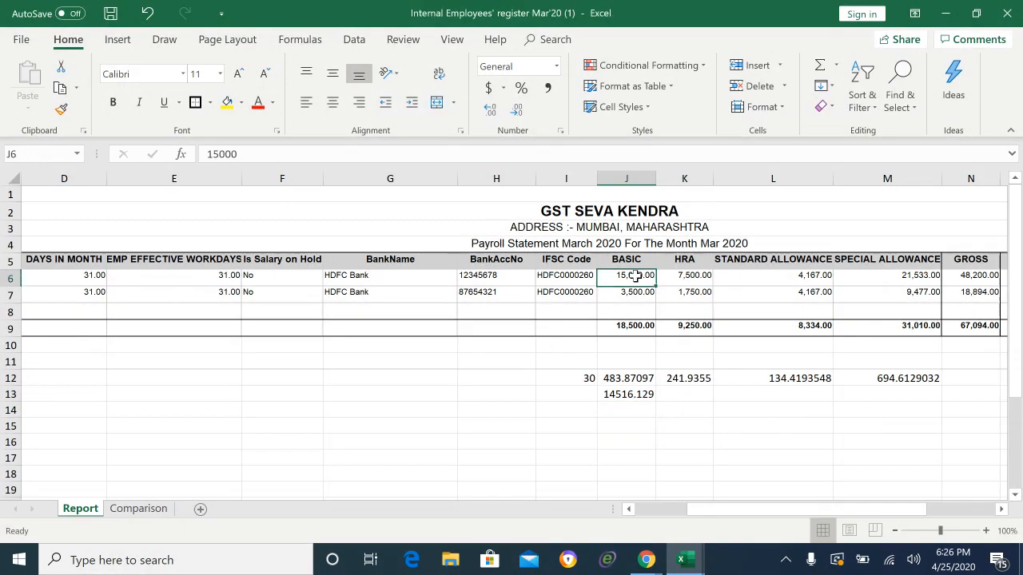
# Step: Copy the J13 formula to K13:M13, giving 7258.065, 4032.580645 and 20838.3871
pyautogui.press('Down')
pyautogui.click(627, 394)
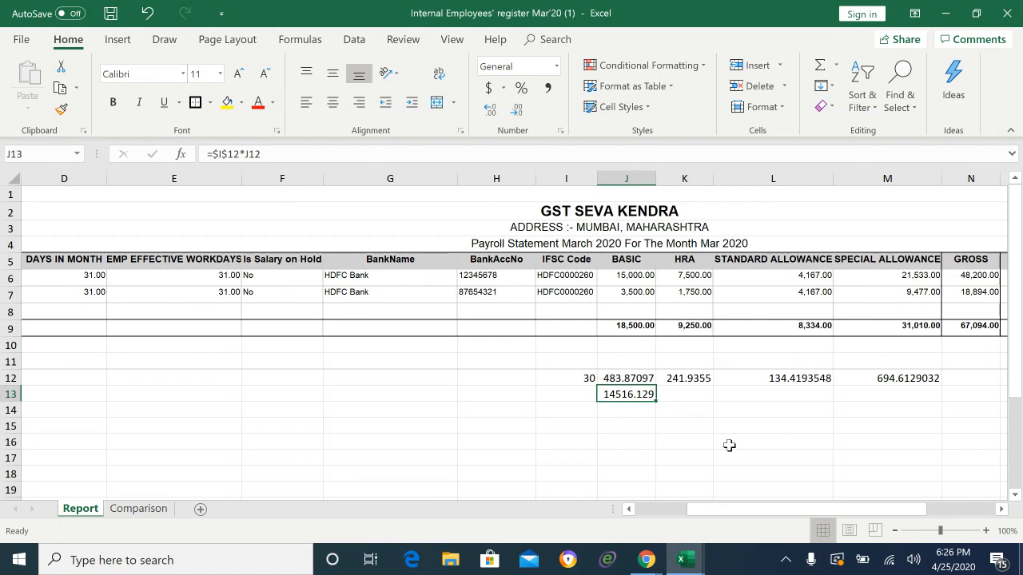
pyautogui.press('Right')
pyautogui.press('Right')
pyautogui.press('Right')
pyautogui.press('Right')
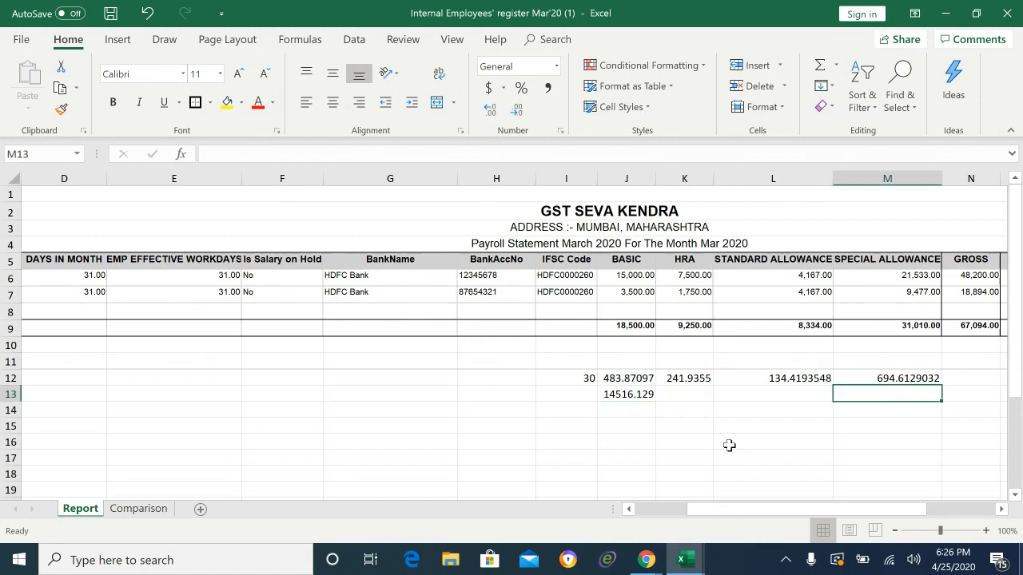
pyautogui.press('Left')
pyautogui.press('Left')
pyautogui.press('Left')
pyautogui.press('Left')
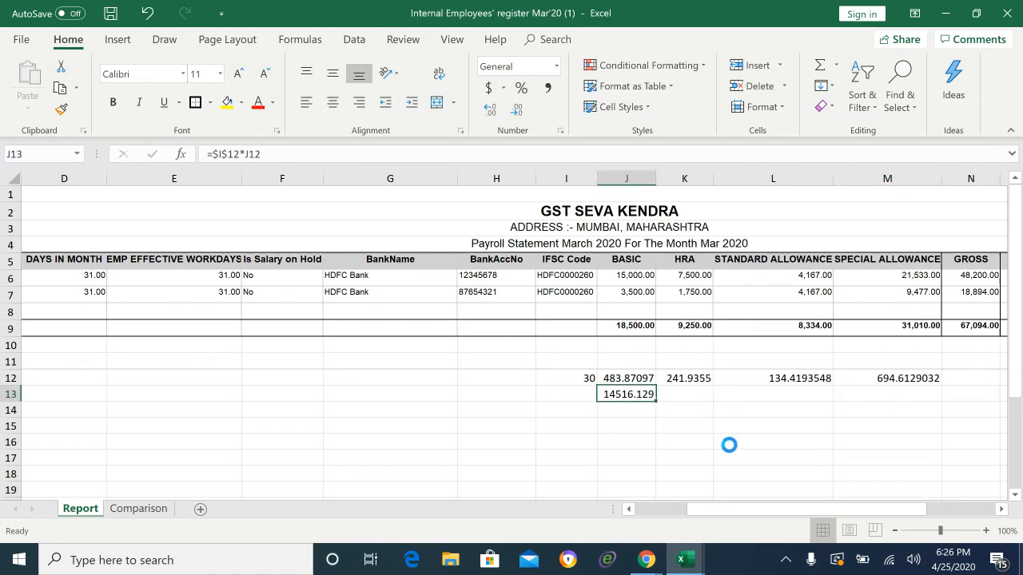
pyautogui.hotkey('ctrl', 'c')
pyautogui.press('Right')
pyautogui.hotkey('shift', 'Right')
pyautogui.hotkey('shift', 'Right')
pyautogui.hotkey('shift', 'Right')
pyautogui.hotkey('shift', 'Left')
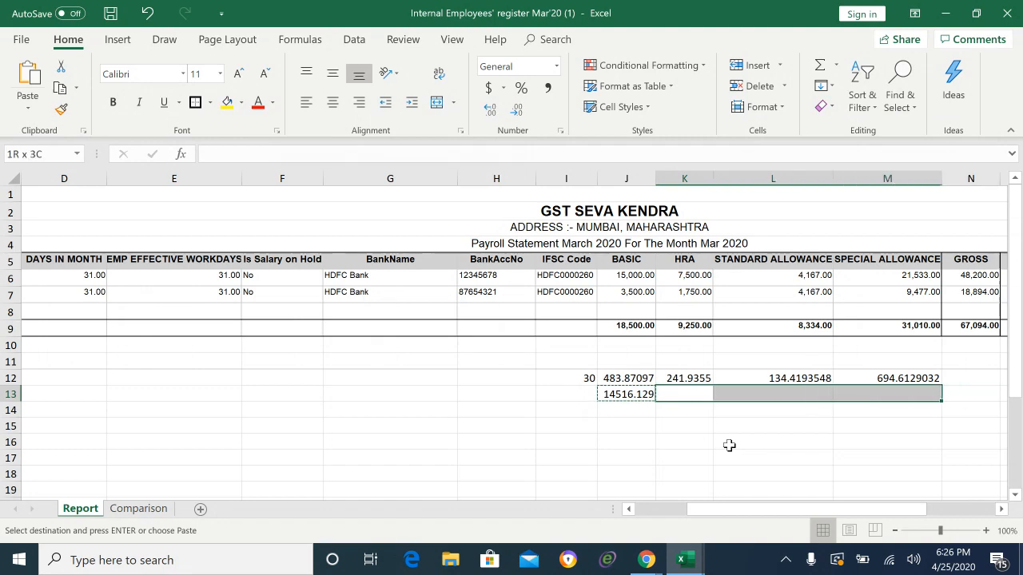
pyautogui.hotkey('ctrl', 'v')
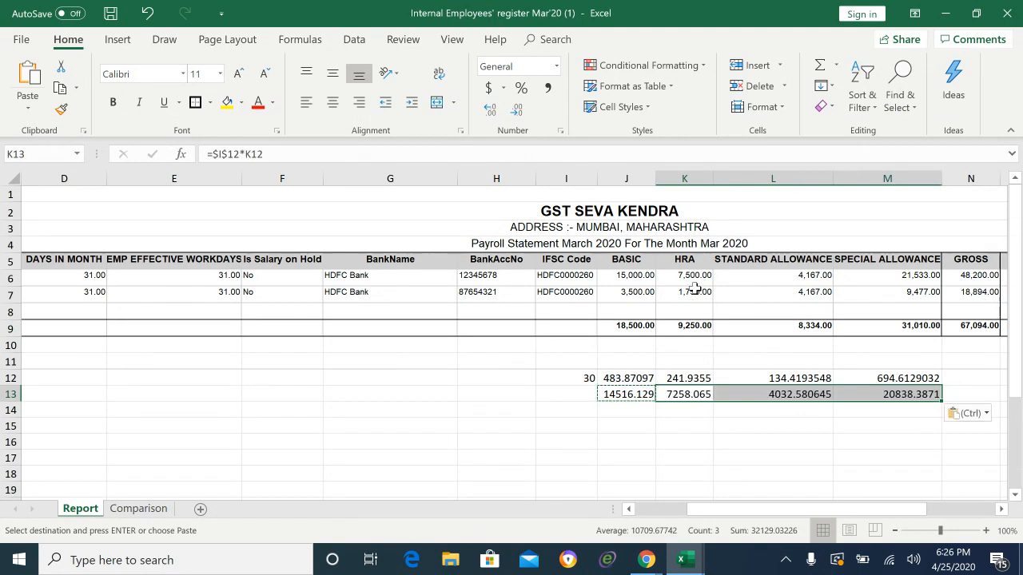
pyautogui.click(685, 431)
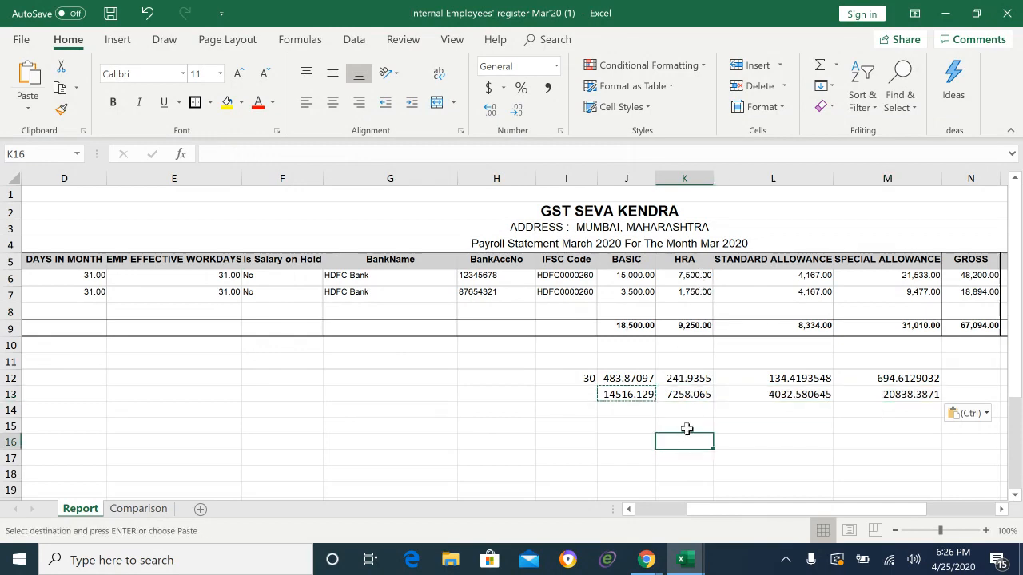
pyautogui.click(685, 392)
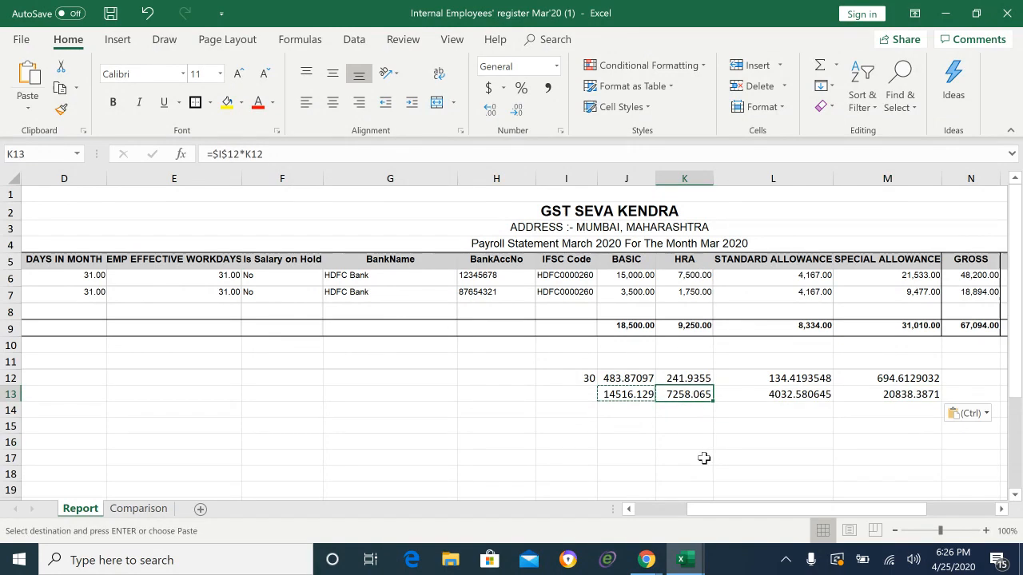
pyautogui.press('Escape')
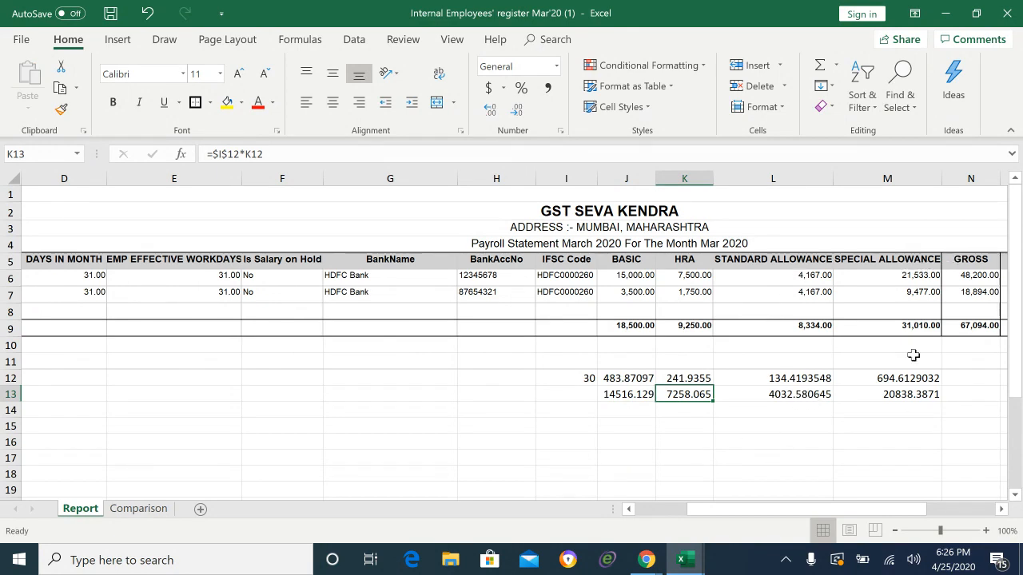
pyautogui.click(922, 394)
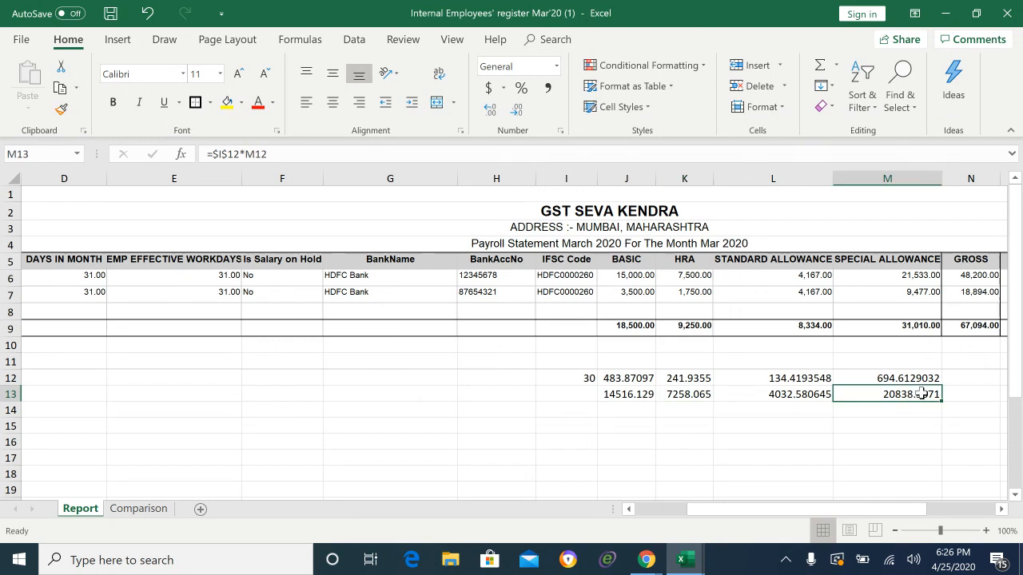
pyautogui.press('Left')
pyautogui.press('Left')
pyautogui.press('Up')
pyautogui.press('Up')
pyautogui.press('Up')
pyautogui.press('Up')
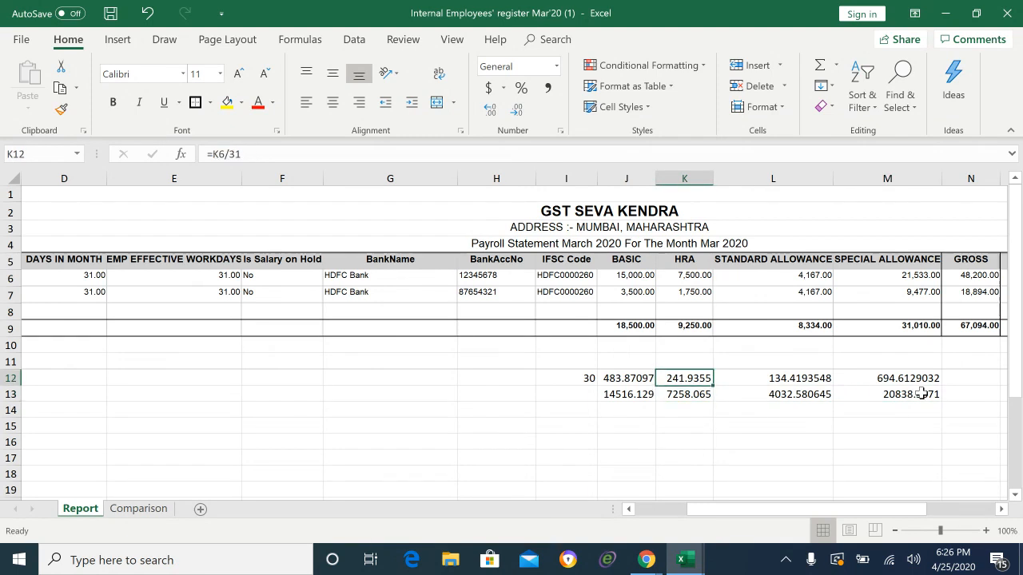
pyautogui.press('Up')
pyautogui.press('Up')
pyautogui.press('Up')
pyautogui.press('Left')
pyautogui.press('Left')
pyautogui.press('Left')
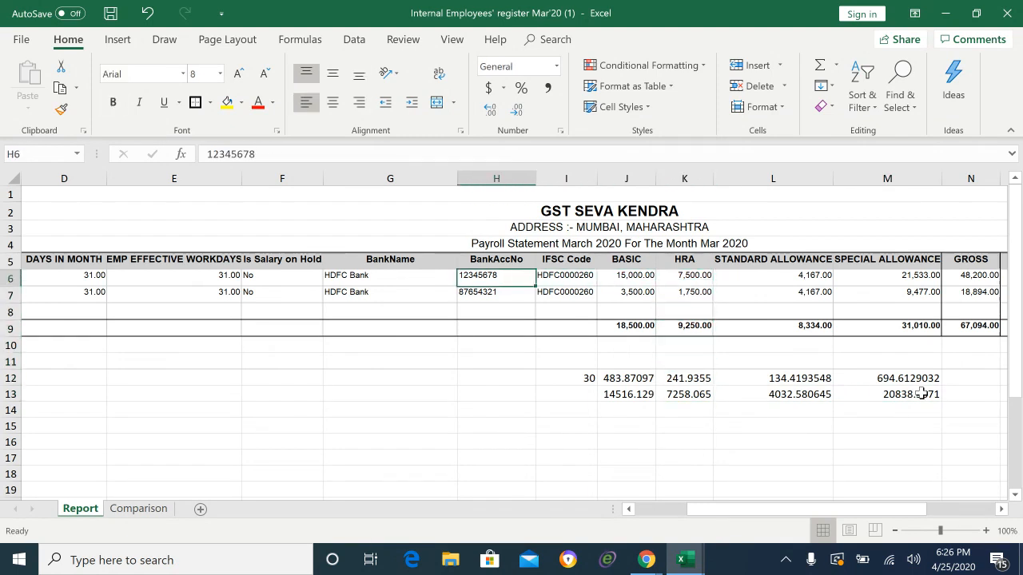
pyautogui.press('Right')
pyautogui.press('Right')
pyautogui.press('Right')
pyautogui.press('Right')
pyautogui.press('Right')
pyautogui.press('Right')
pyautogui.press('Left')
pyautogui.press('Left')
pyautogui.press('Left')
pyautogui.press('Left')
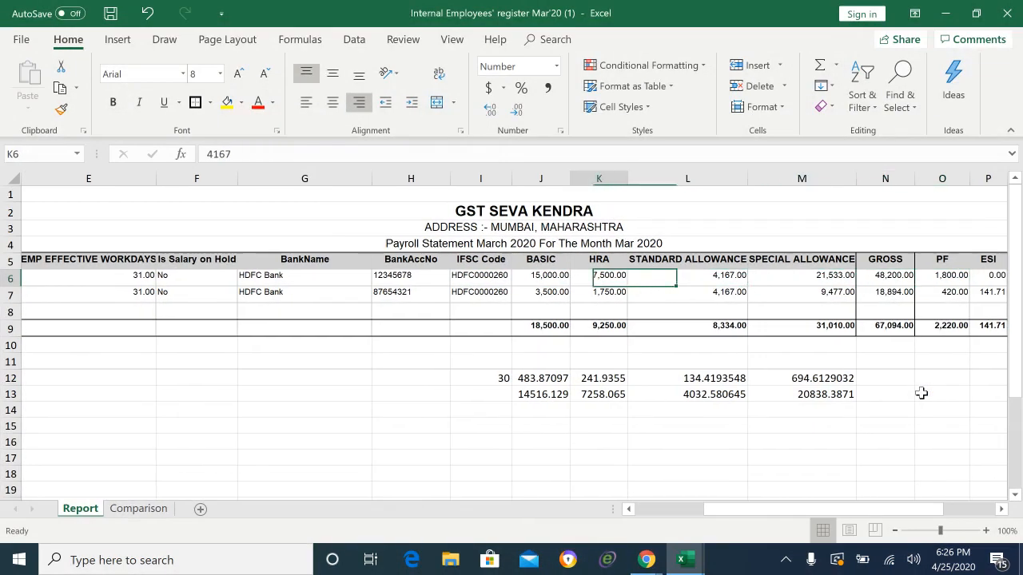
pyautogui.press('Down')
pyautogui.press('Down')
pyautogui.press('Down')
pyautogui.press('Down')
pyautogui.press('Down')
pyautogui.press('Down')
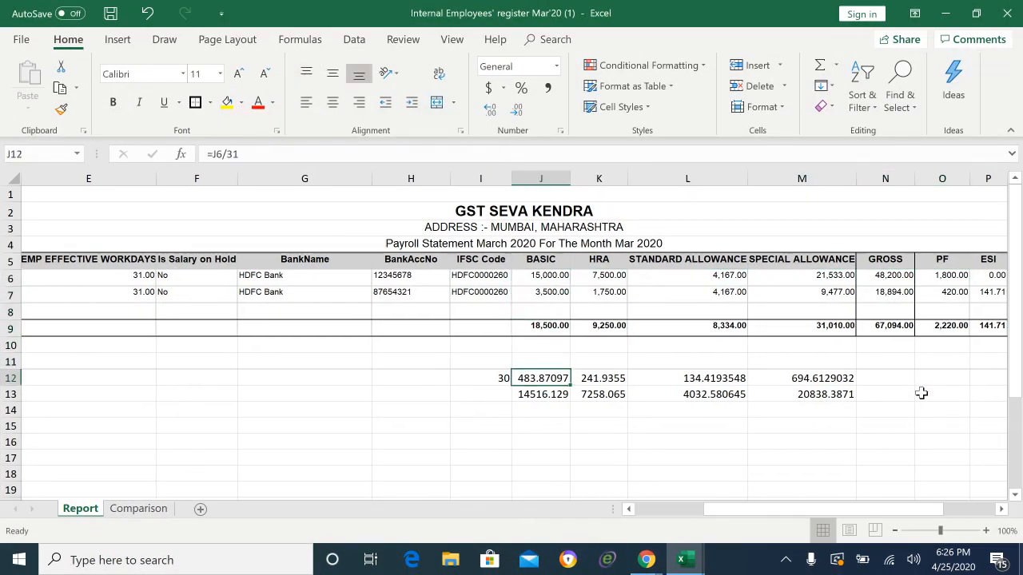
pyautogui.press('Up')
pyautogui.press('Up')
pyautogui.press('Up')
pyautogui.press('Up')
pyautogui.press('Up')
pyautogui.press('Up')
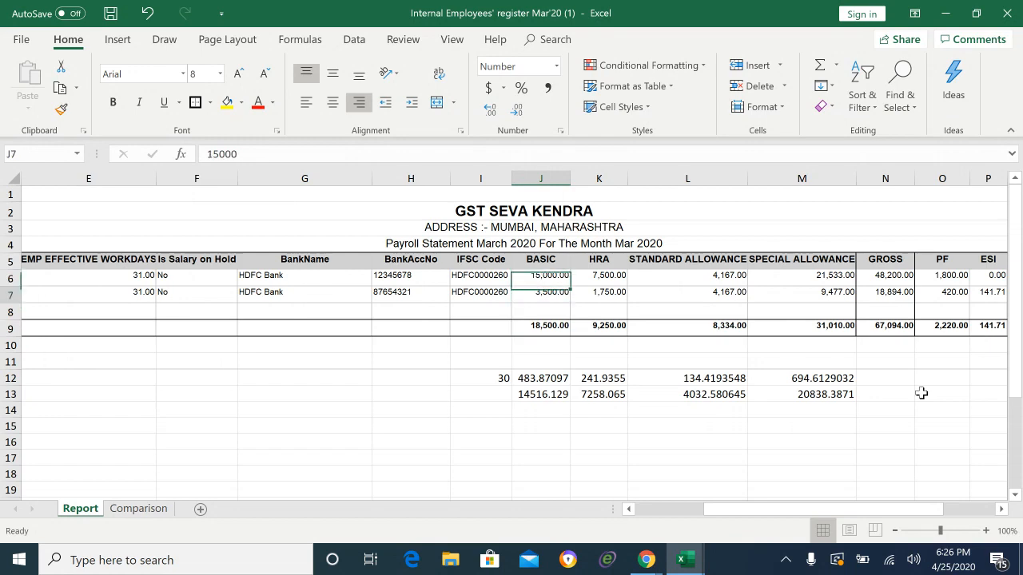
pyautogui.press('Down')
pyautogui.press('Down')
pyautogui.press('Down')
pyautogui.press('Down')
pyautogui.press('Down')
pyautogui.press('Down')
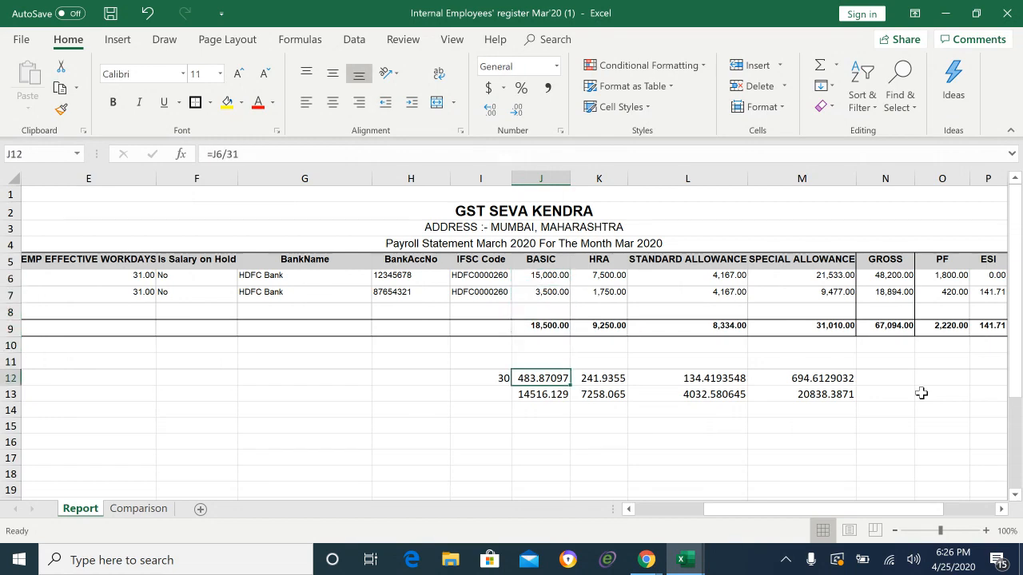
pyautogui.press('Left')
pyautogui.press('Left')
pyautogui.press('Left')
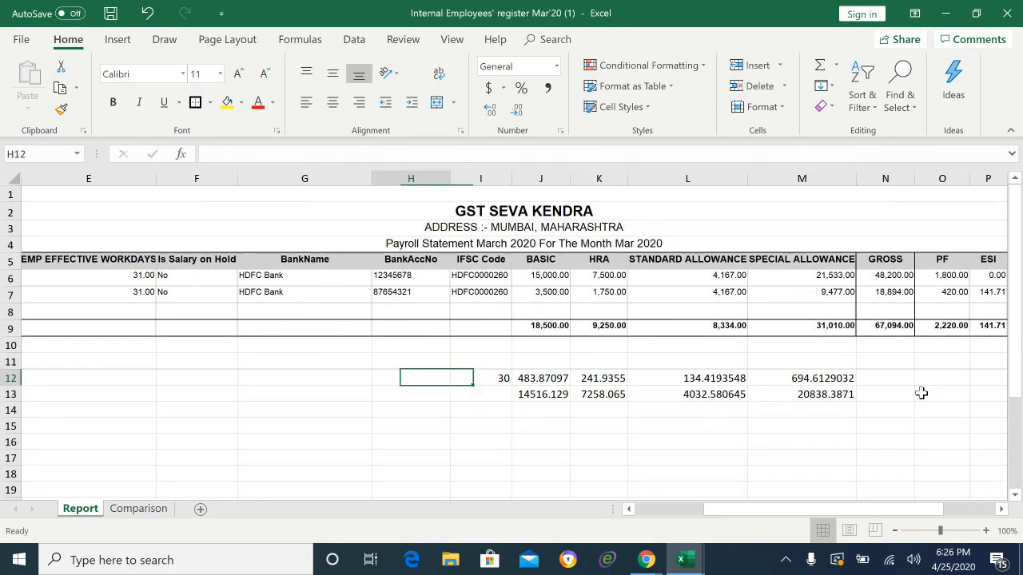
pyautogui.press('Right')
pyautogui.press('Right')
pyautogui.press('Right')
pyautogui.press('Right')
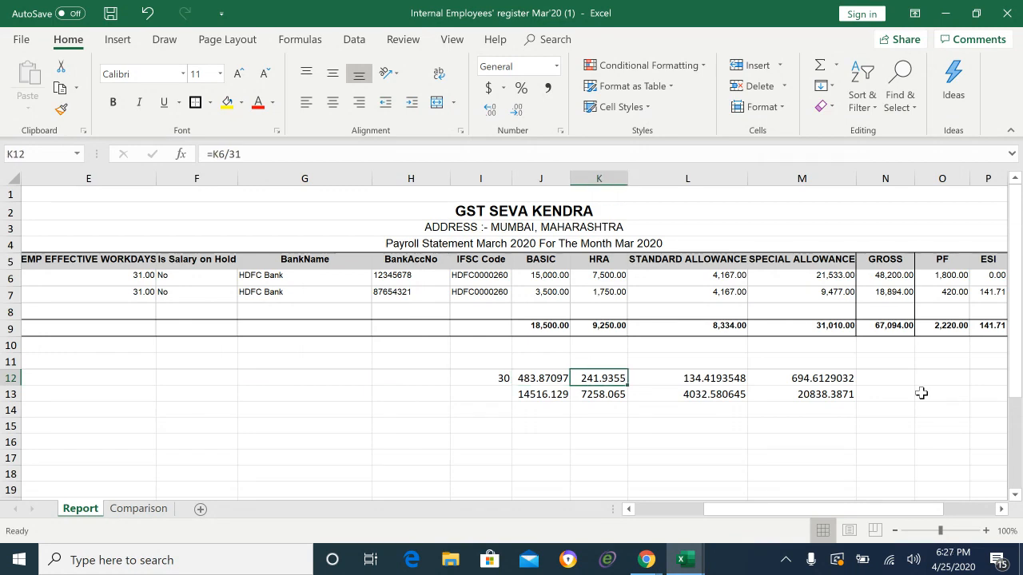
pyautogui.press('Up')
pyautogui.press('Up')
pyautogui.press('Up')
pyautogui.press('Up')
pyautogui.press('Up')
pyautogui.press('Up')
pyautogui.press('Up')
pyautogui.press('Up')
pyautogui.press('Up')
pyautogui.press('Up')
pyautogui.press('Down')
pyautogui.press('Down')
pyautogui.press('Down')
pyautogui.press('Down')
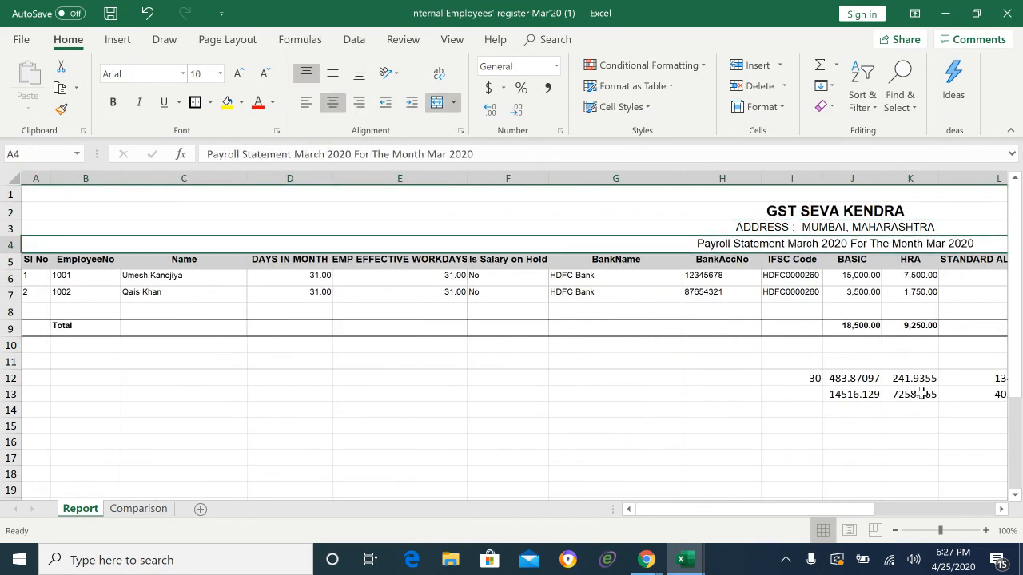
pyautogui.press('Left')
pyautogui.press('Left')
pyautogui.press('Right')
pyautogui.press('Right')
pyautogui.press('Right')
pyautogui.press('Right')
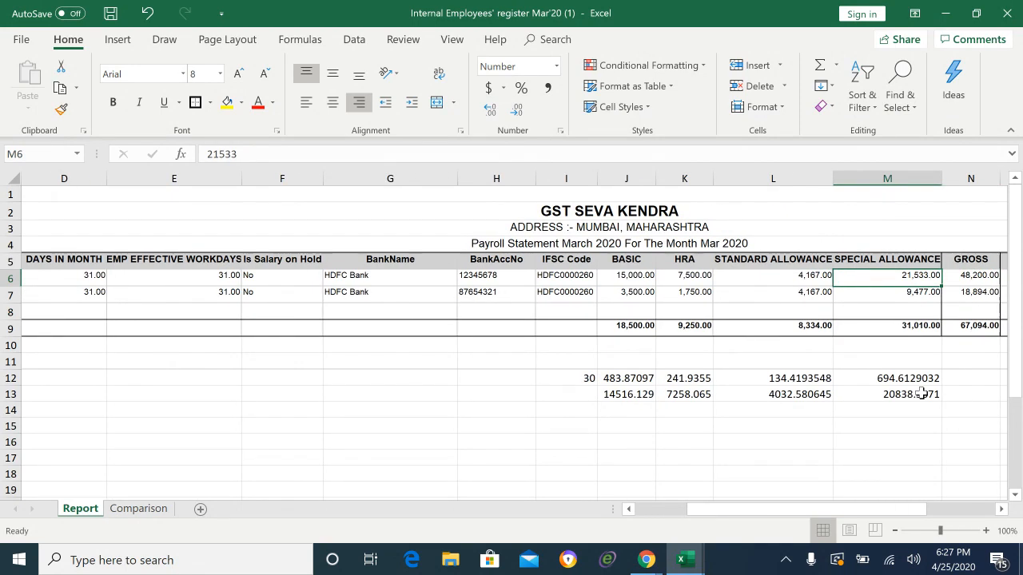
# Step: Set the special allowance in M6 to 20,533 and the basic in J6 to 16,000
pyautogui.write('205')
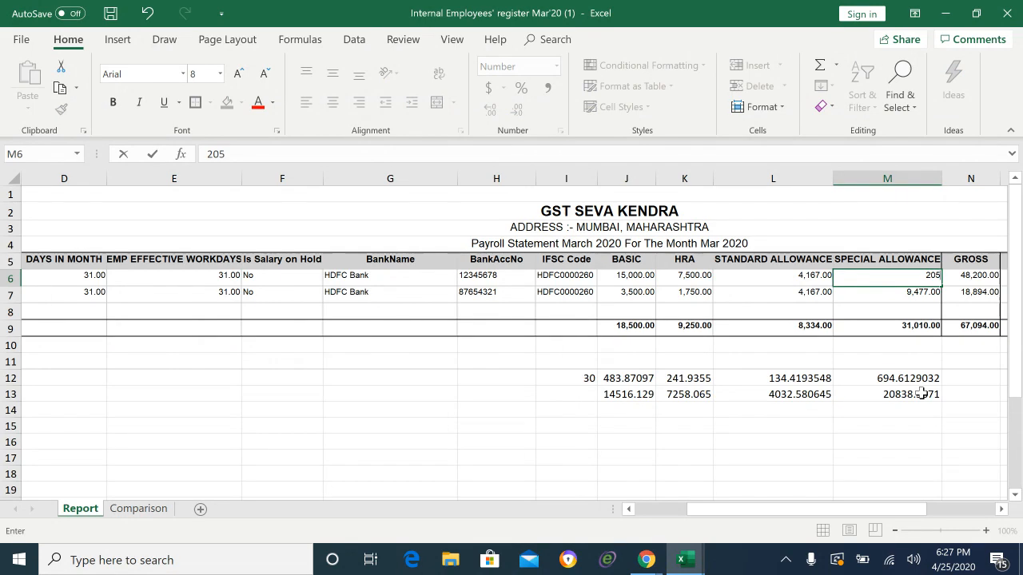
pyautogui.write('33')
pyautogui.press('Return')
pyautogui.press('Up')
pyautogui.press('Left')
pyautogui.press('Left')
pyautogui.press('Left')
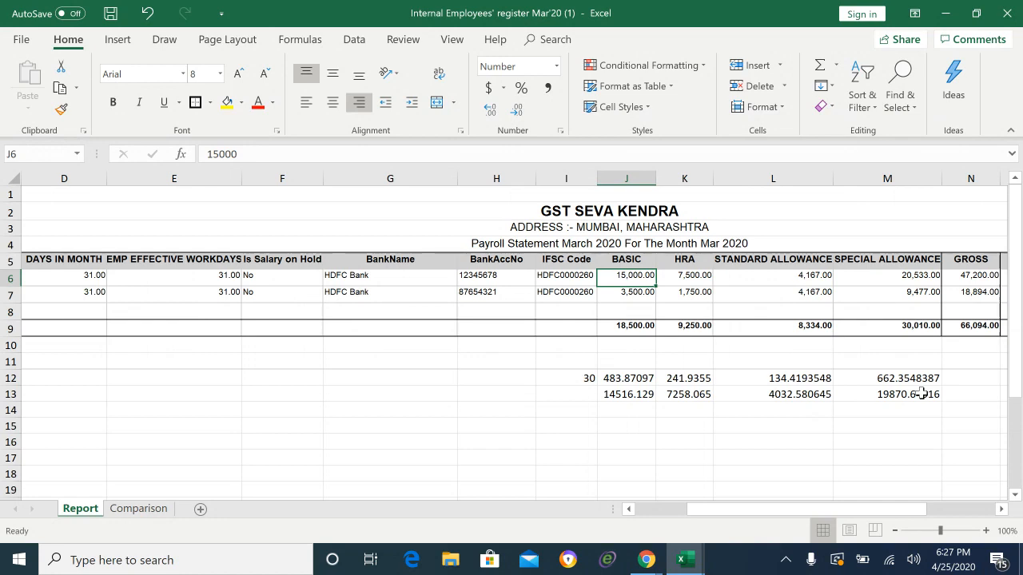
pyautogui.write('16')
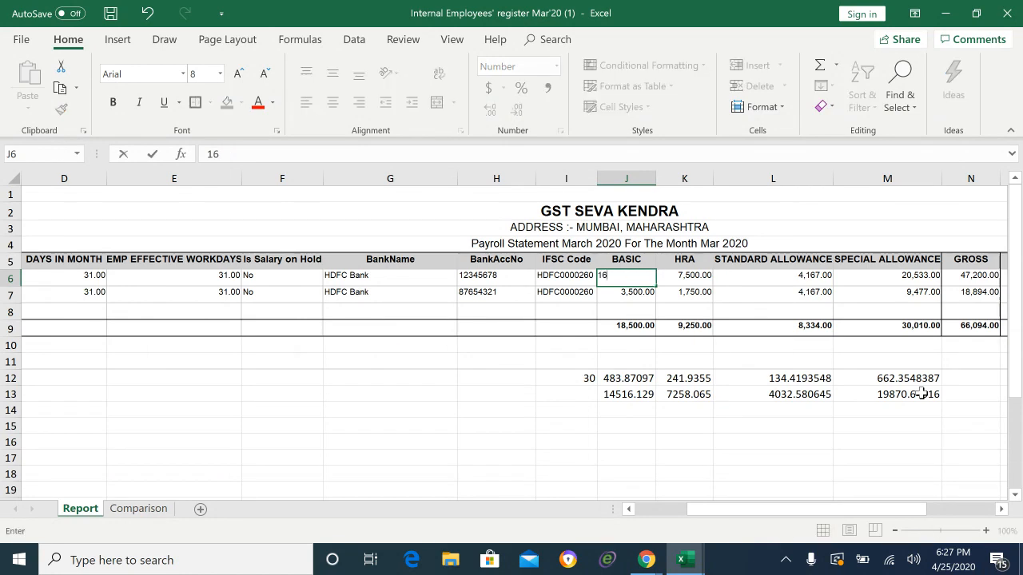
pyautogui.write(',0000')
pyautogui.press('Return')
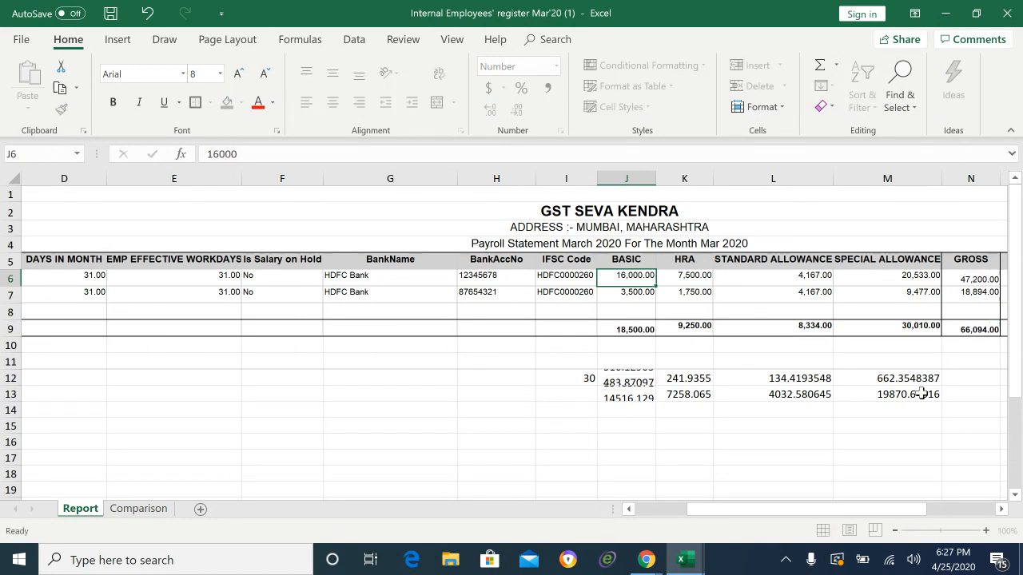
# Step: Check the recalculated gross total and PF of 1,920.00 in row 6
pyautogui.press('Right')
pyautogui.press('Right')
pyautogui.press('Right')
pyautogui.press('Right')
pyautogui.press('Right')
pyautogui.press('Right')
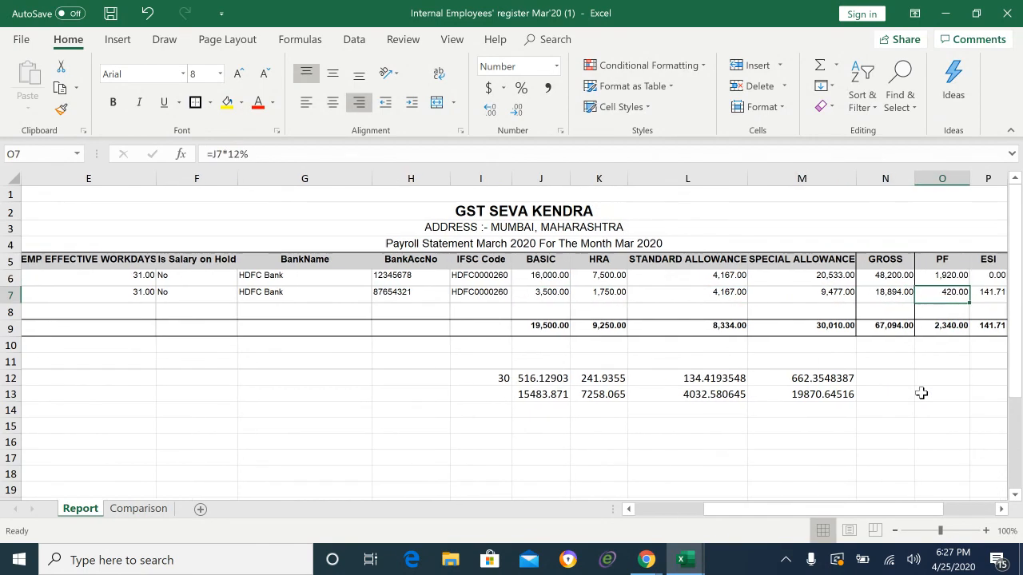
pyautogui.press('Up')
pyautogui.press('Up')
pyautogui.press('Left')
pyautogui.press('Right')
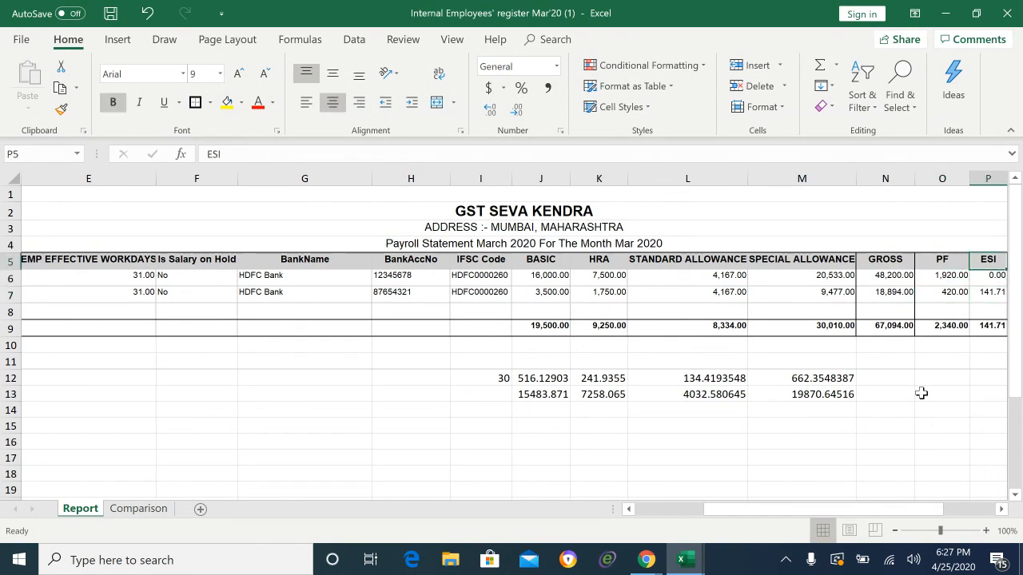
pyautogui.press('Right')
pyautogui.press('Right')
pyautogui.press('Left')
pyautogui.press('Down')
pyautogui.press('Left')
pyautogui.press('Left')
pyautogui.press('Left')
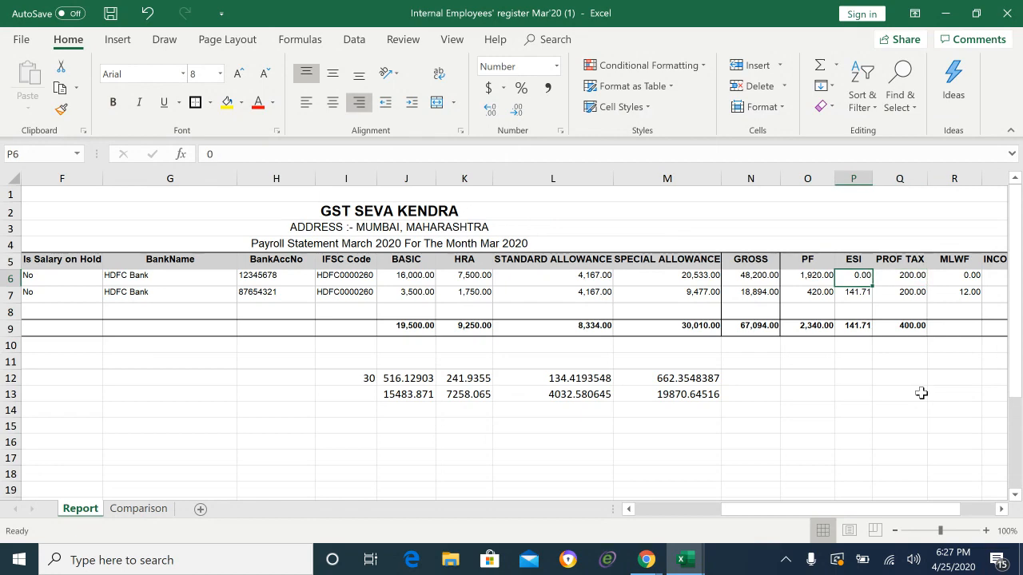
pyautogui.press('Right')
pyautogui.press('Left')
pyautogui.press('Left')
pyautogui.press('Left')
pyautogui.press('Left')
pyautogui.press('Left')
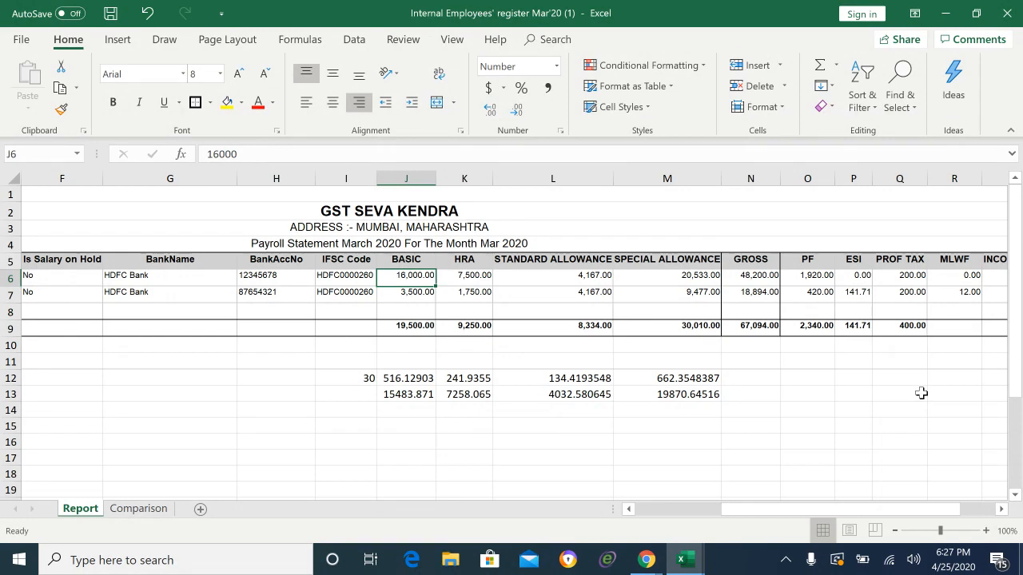
pyautogui.press('Right')
pyautogui.press('Right')
pyautogui.press('Right')
pyautogui.press('Right')
pyautogui.press('Right')
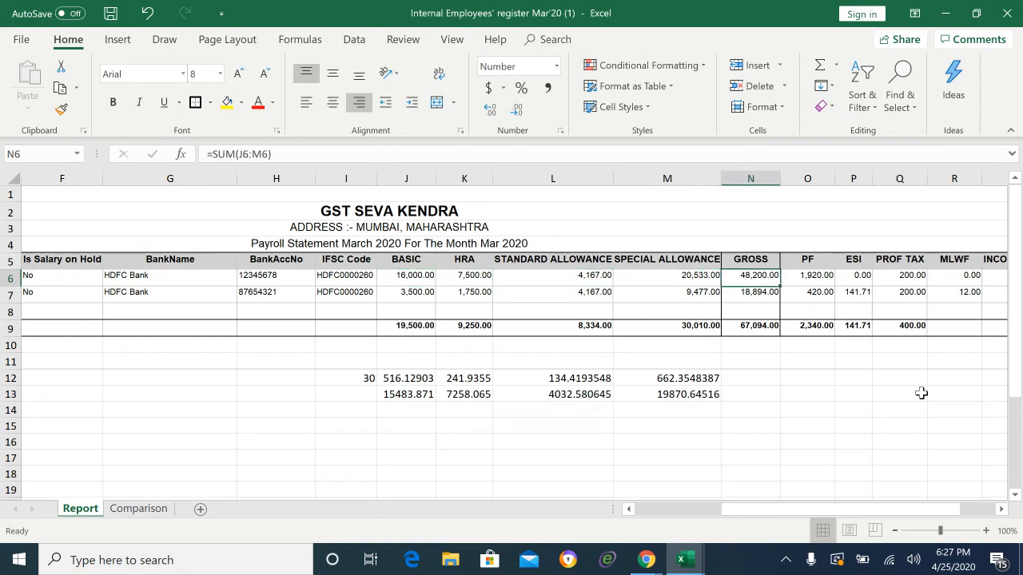
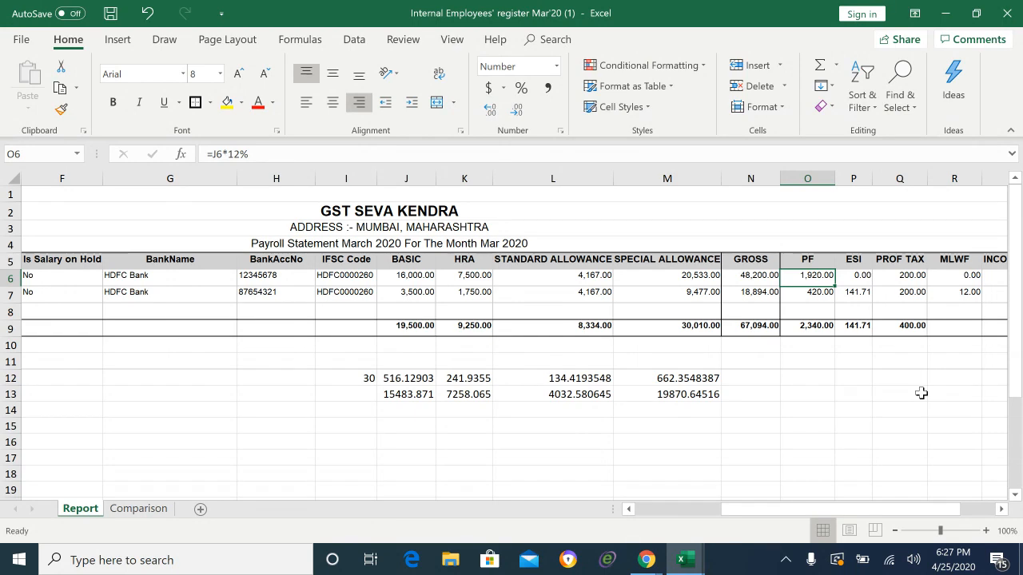
# Step: Enter the capped PF formula =IF(J6<=15000,J6*12%,15000*12%) in O6
pyautogui.write('=')
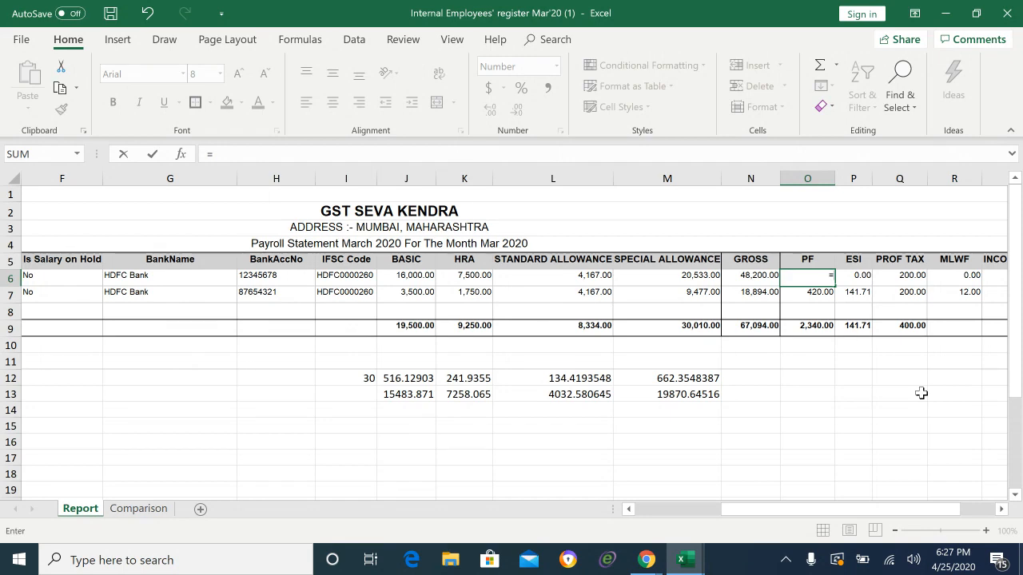
pyautogui.write('if')
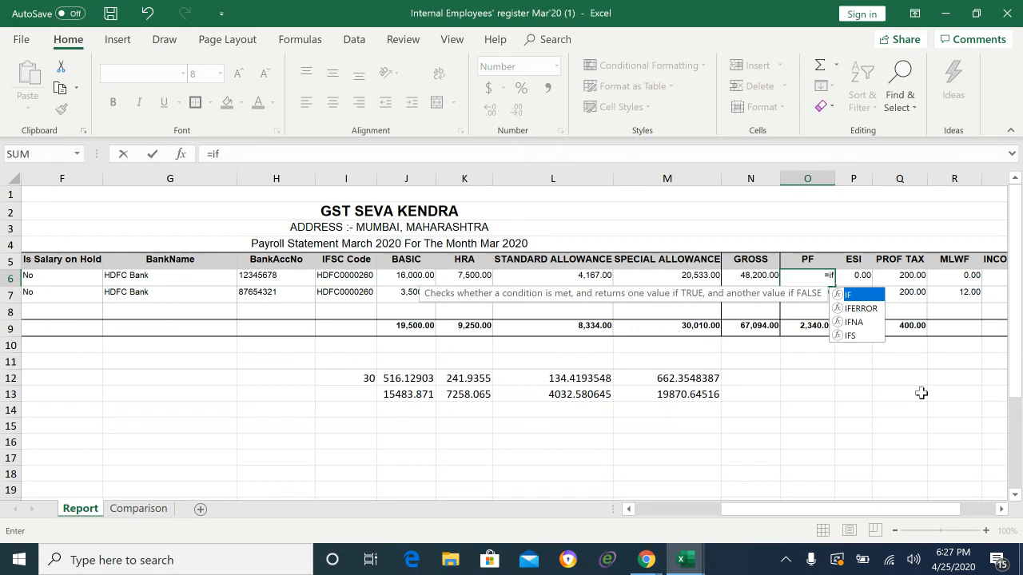
pyautogui.write('(')
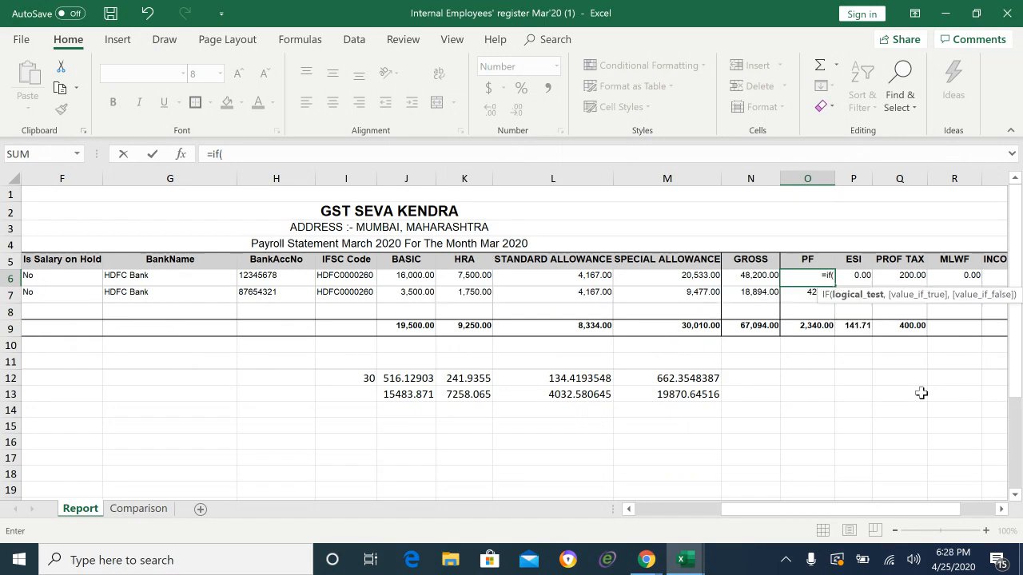
pyautogui.click(400, 279)
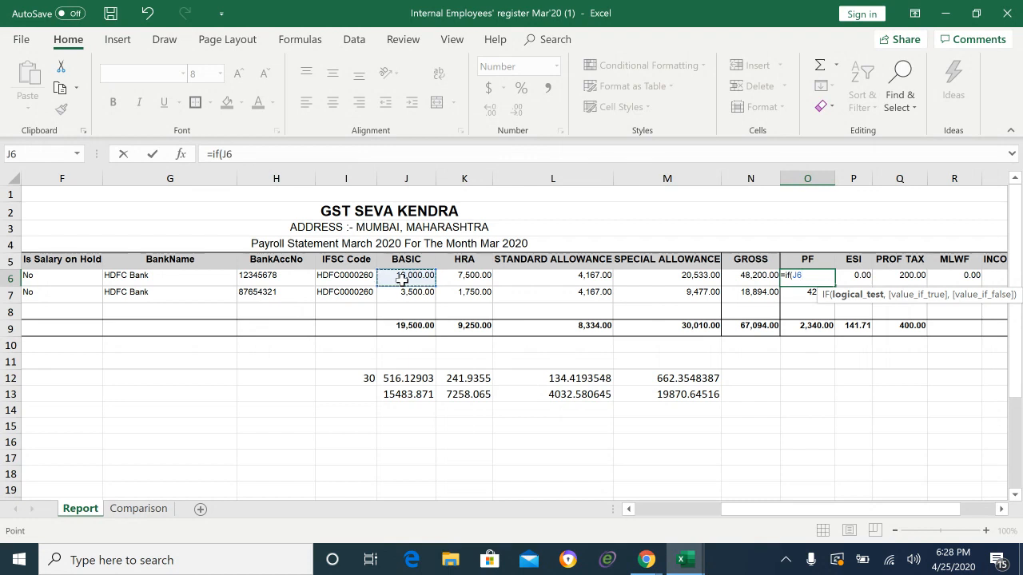
pyautogui.write('<')
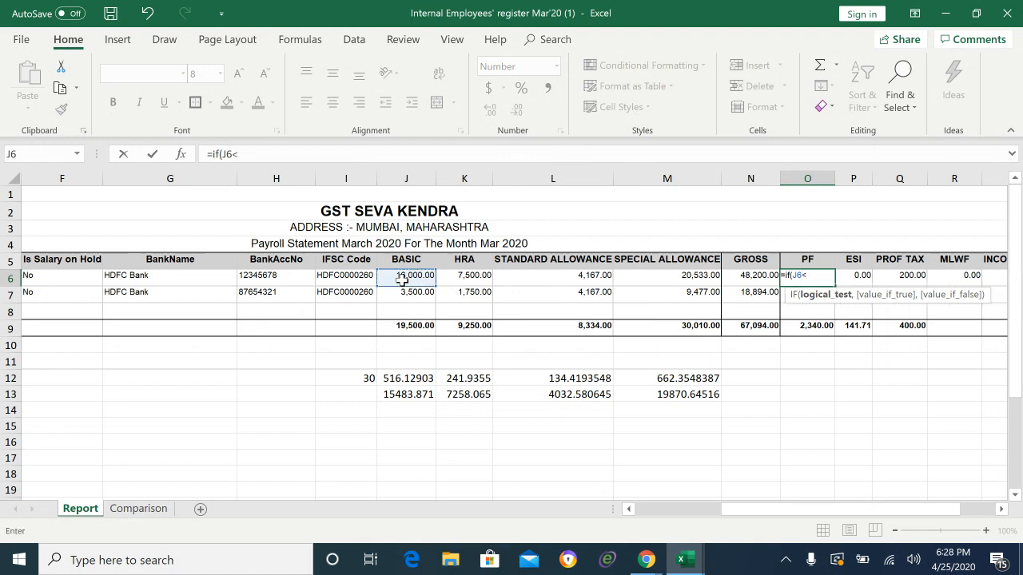
pyautogui.write('=15000')
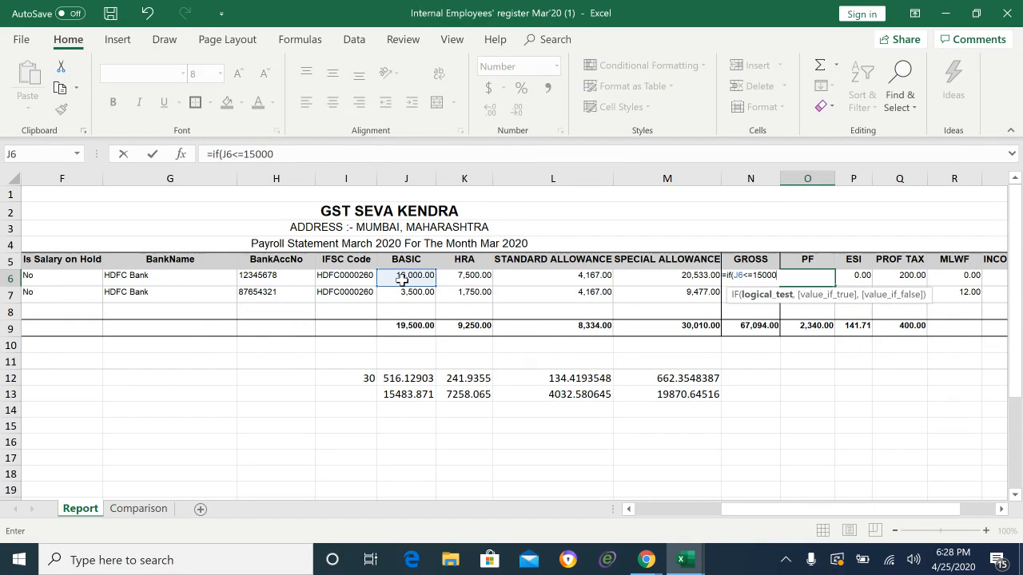
pyautogui.write(',')
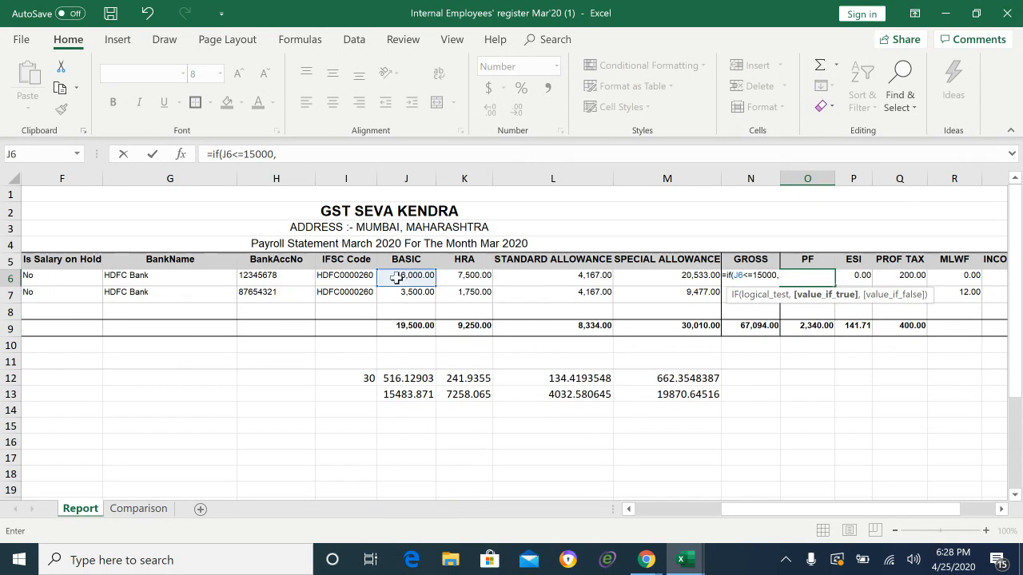
pyautogui.click(412, 277)
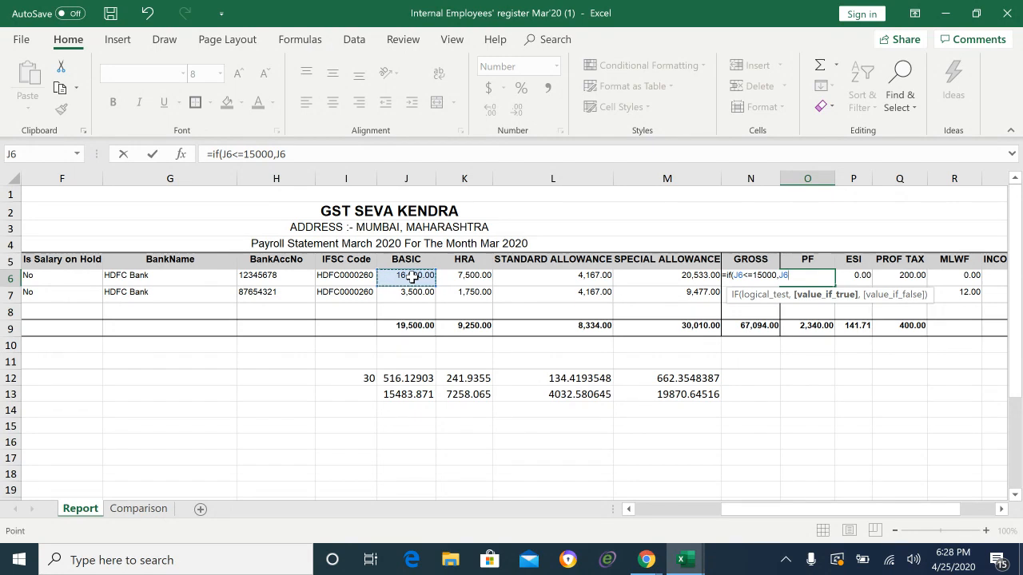
pyautogui.write('*12%')
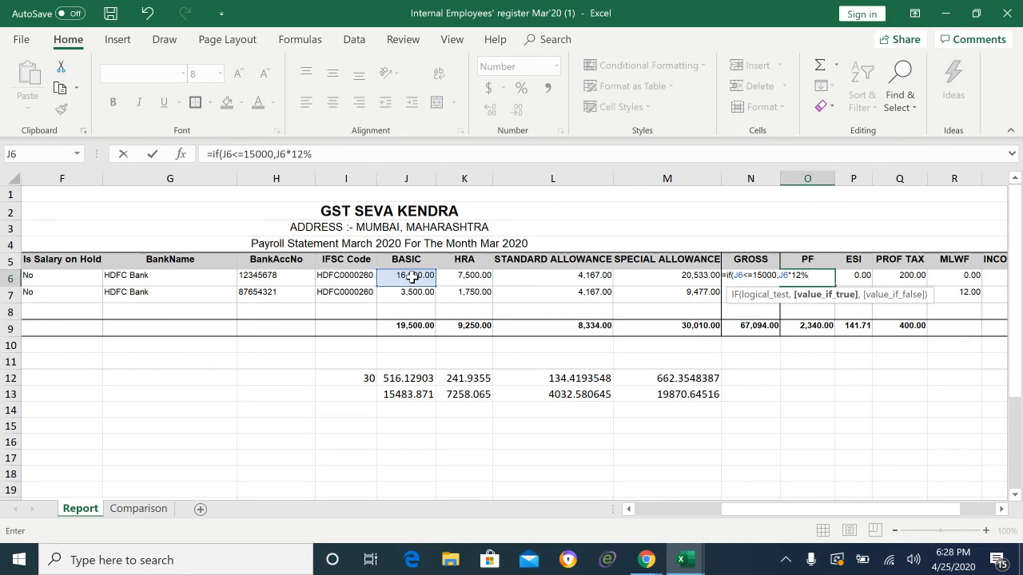
pyautogui.write(',')
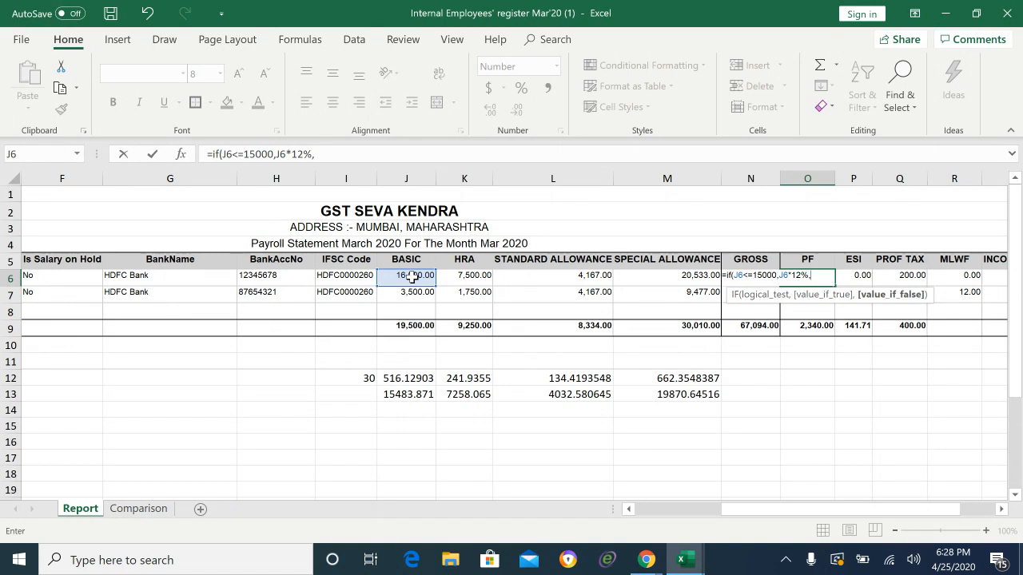
pyautogui.write('15000')
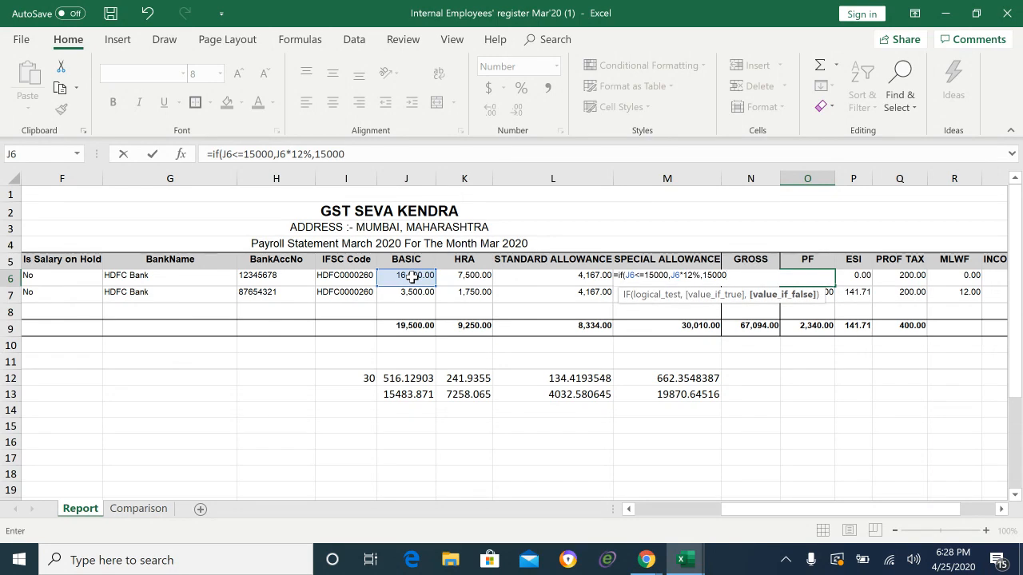
pyautogui.write('*12%)')
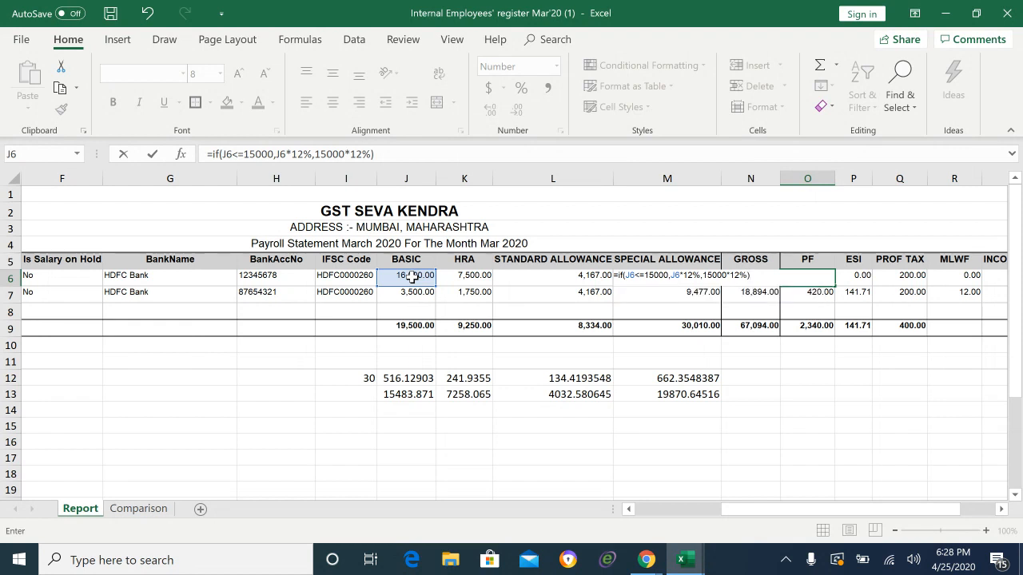
pyautogui.press('Return')
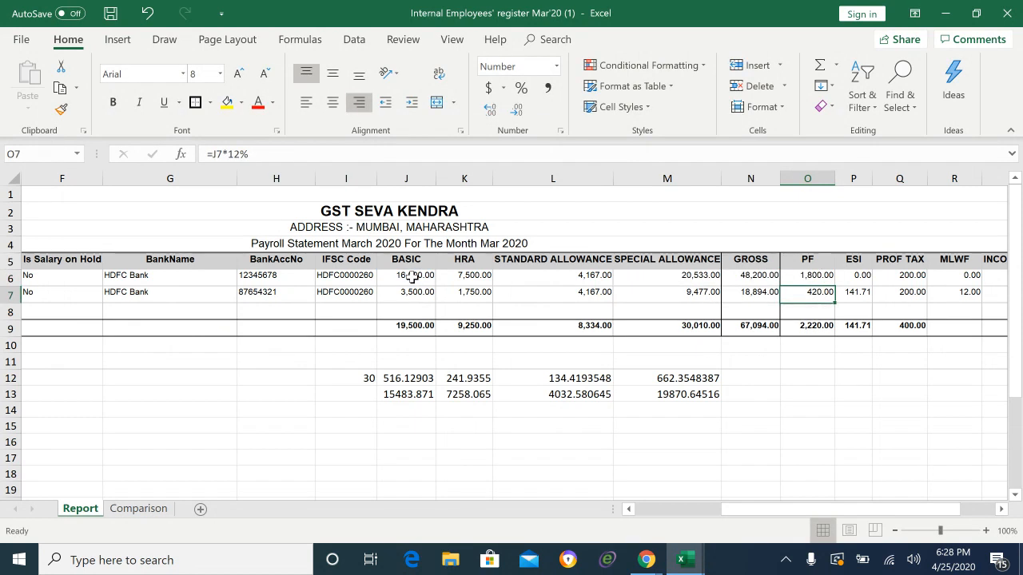
pyautogui.press('Up')
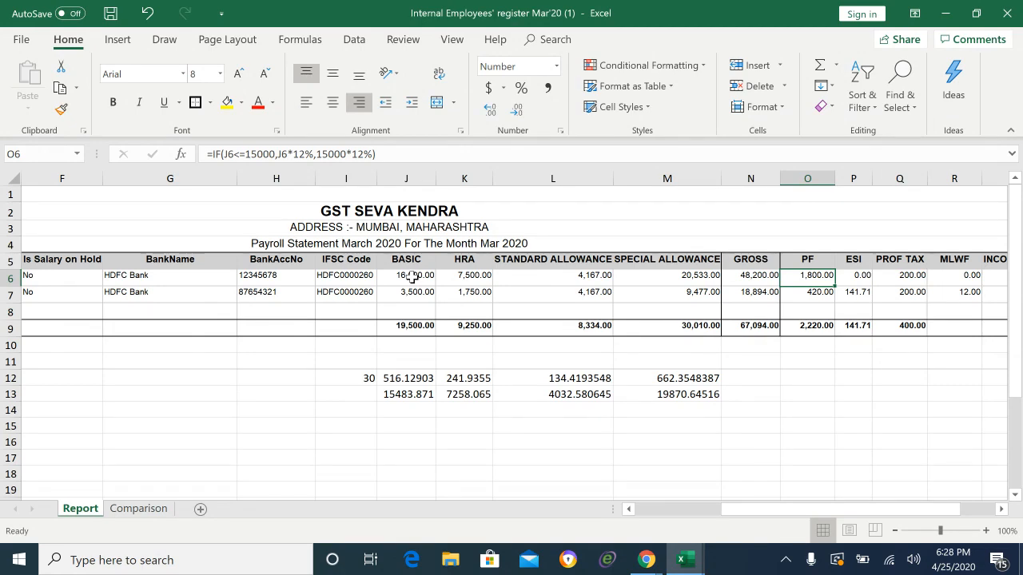
pyautogui.press('Left')
pyautogui.press('Left')
pyautogui.press('Right')
pyautogui.press('Right')
pyautogui.press('Left')
pyautogui.press('Left')
pyautogui.press('Left')
pyautogui.press('Left')
pyautogui.press('Left')
pyautogui.press('Left')
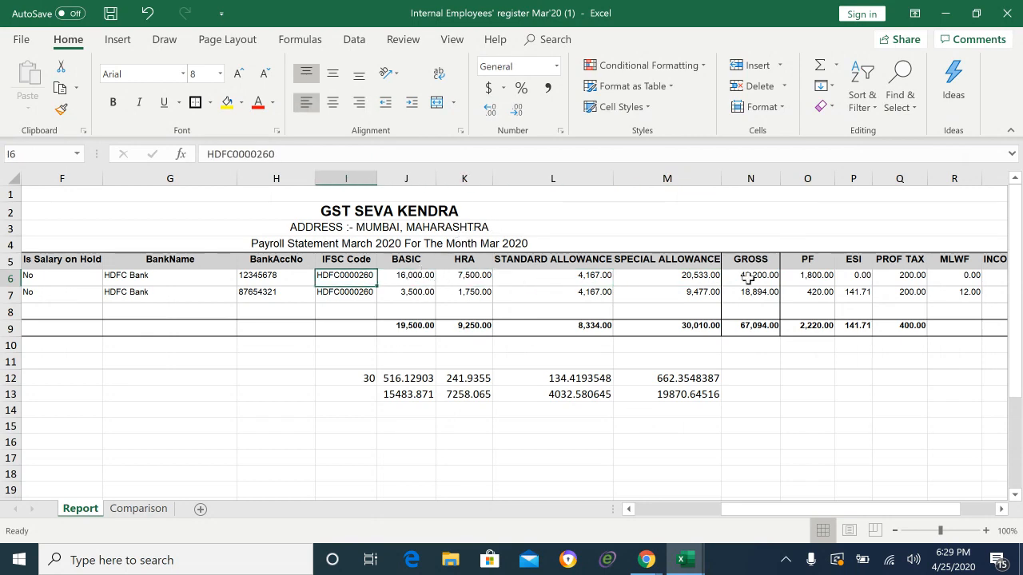
pyautogui.click(809, 275)
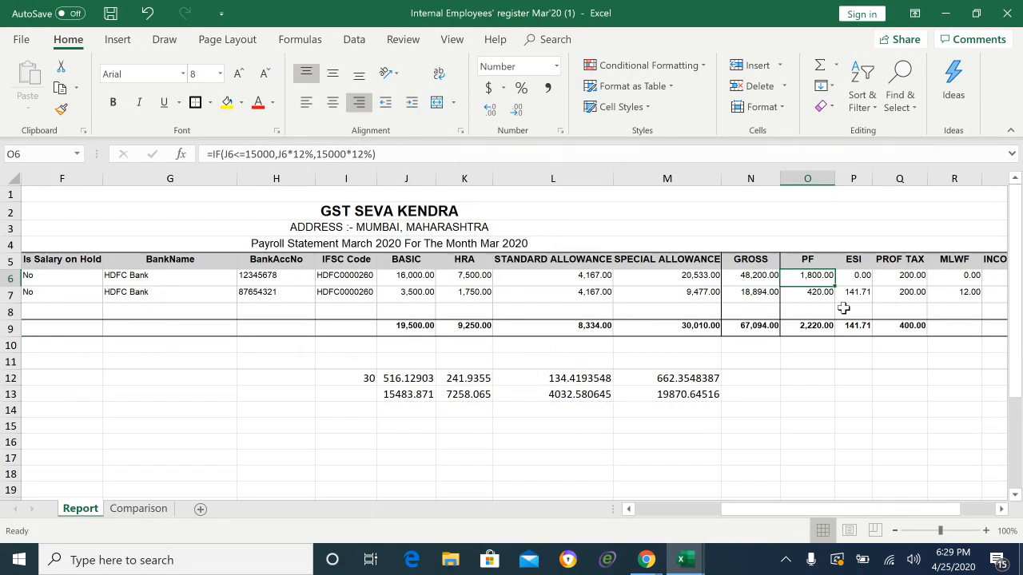
# Step: Set the first employee's basic in J6 to 14,000 to test the PF formula
pyautogui.click(422, 276)
pyautogui.write('14000')
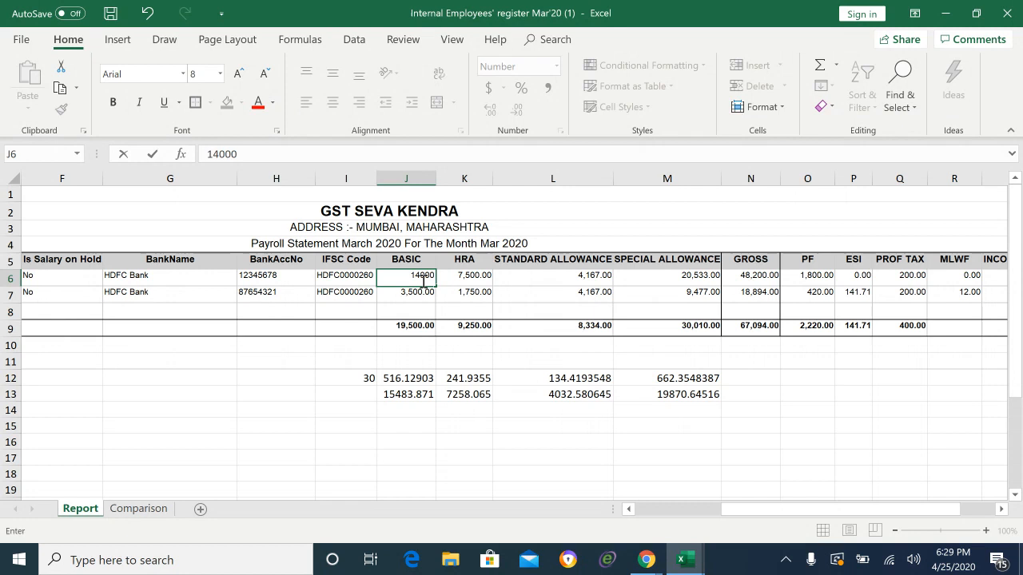
pyautogui.press('Return')
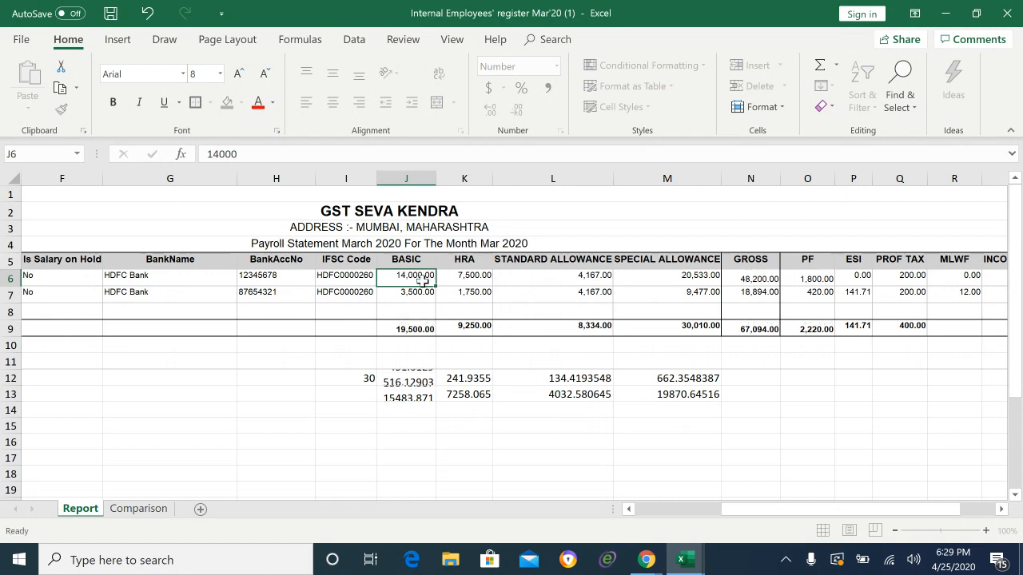
# Step: Change J6 to 18,000 so gross becomes 50,200 and PF stays capped at 1,800
pyautogui.click(422, 278)
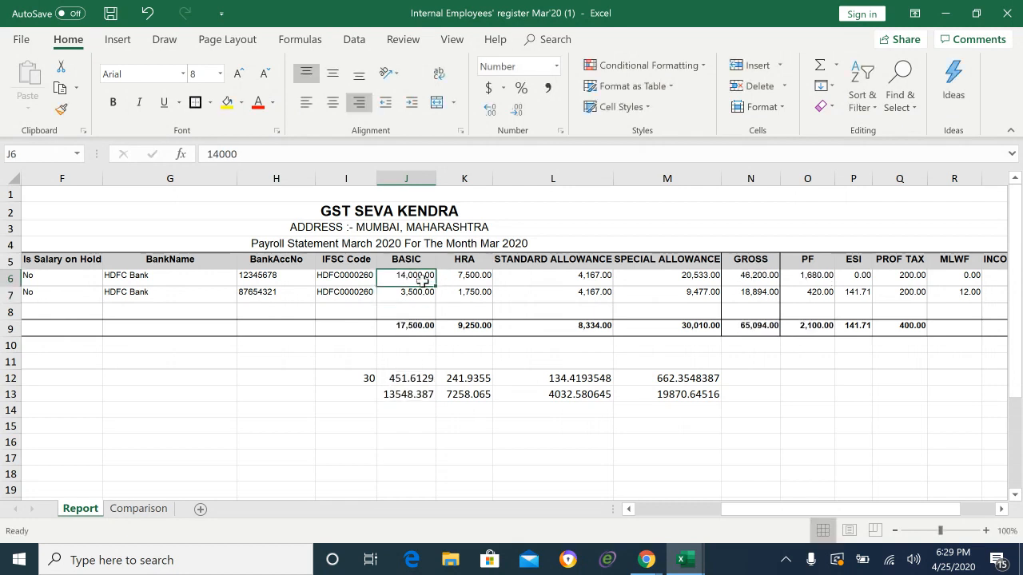
pyautogui.write('1888')
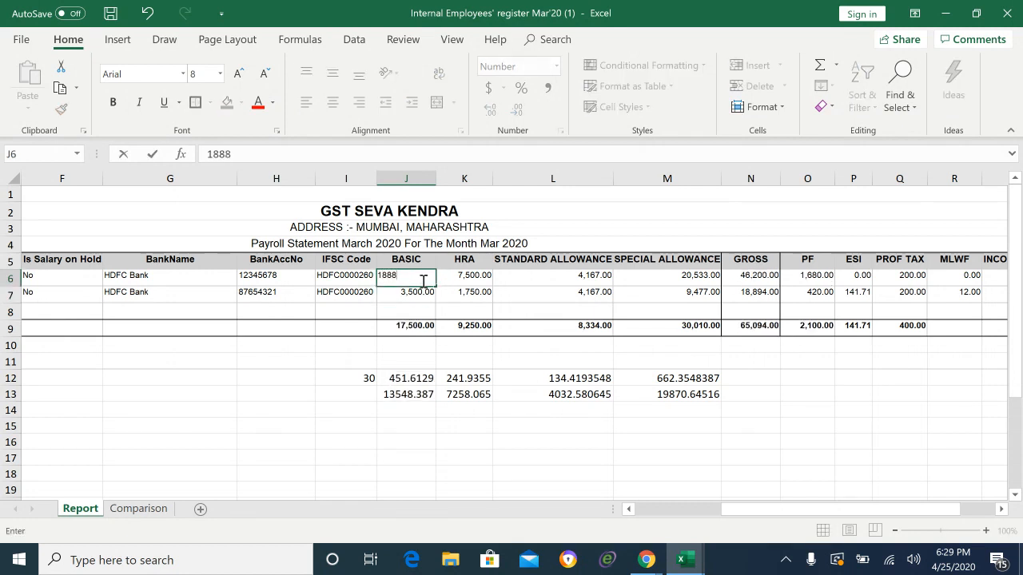
pyautogui.press('BackSpace')
pyautogui.press('BackSpace')
pyautogui.write('000')
pyautogui.press('Return')
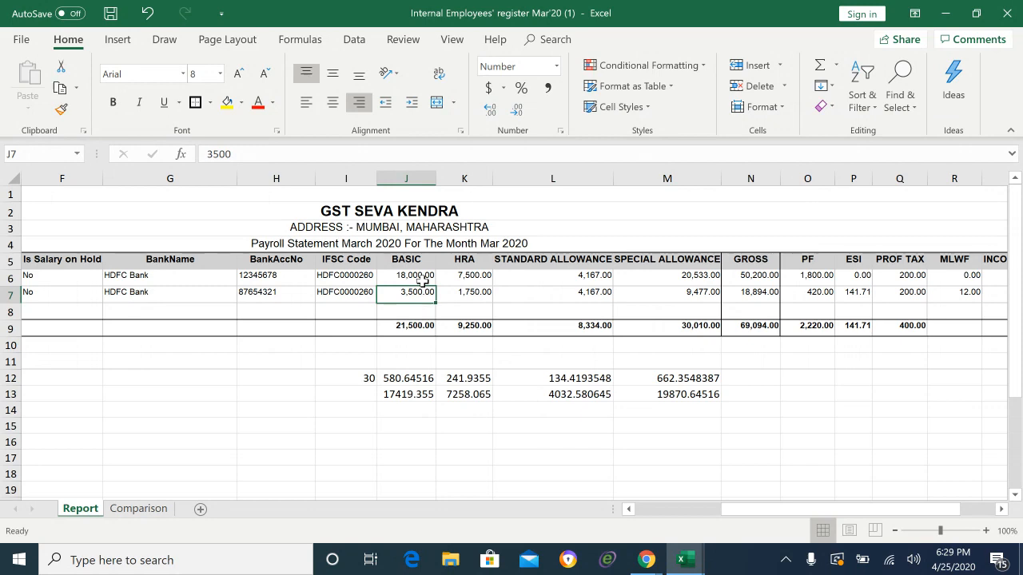
pyautogui.click(423, 278)
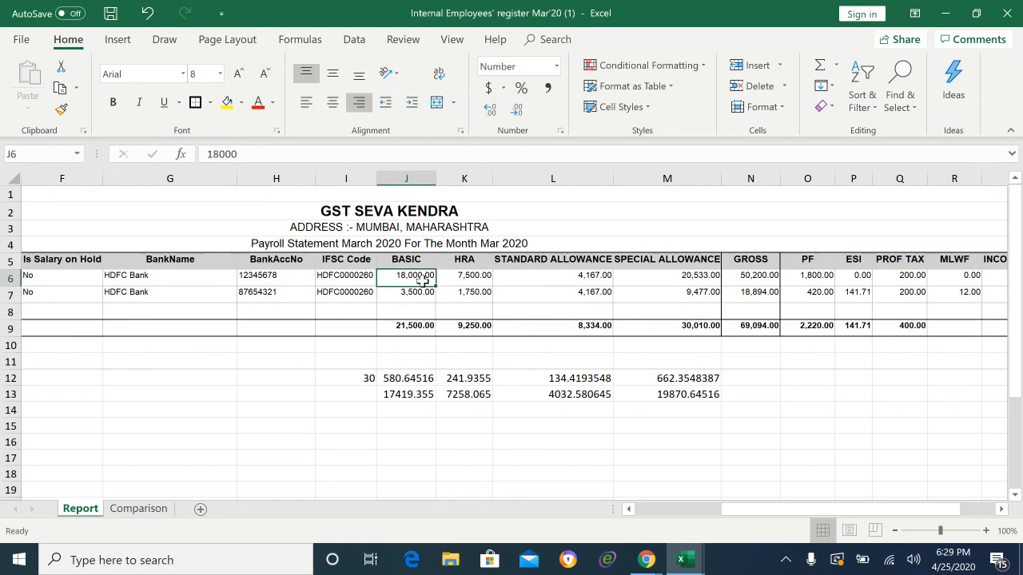
pyautogui.press('Left')
pyautogui.press('Left')
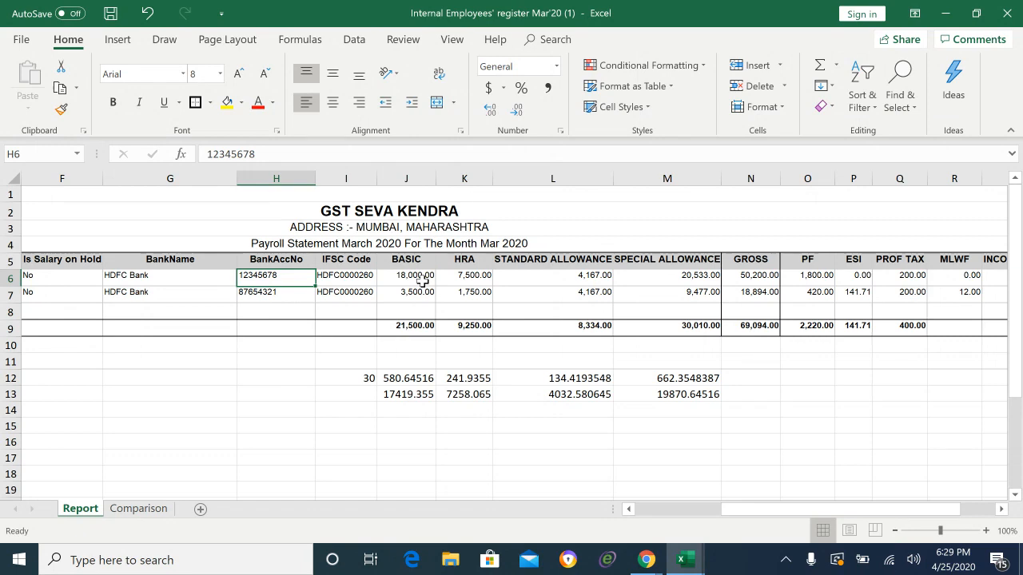
pyautogui.press('Left')
pyautogui.press('Left')
pyautogui.press('Left')
pyautogui.press('Left')
pyautogui.press('Left')
pyautogui.press('Left')
pyautogui.press('Left')
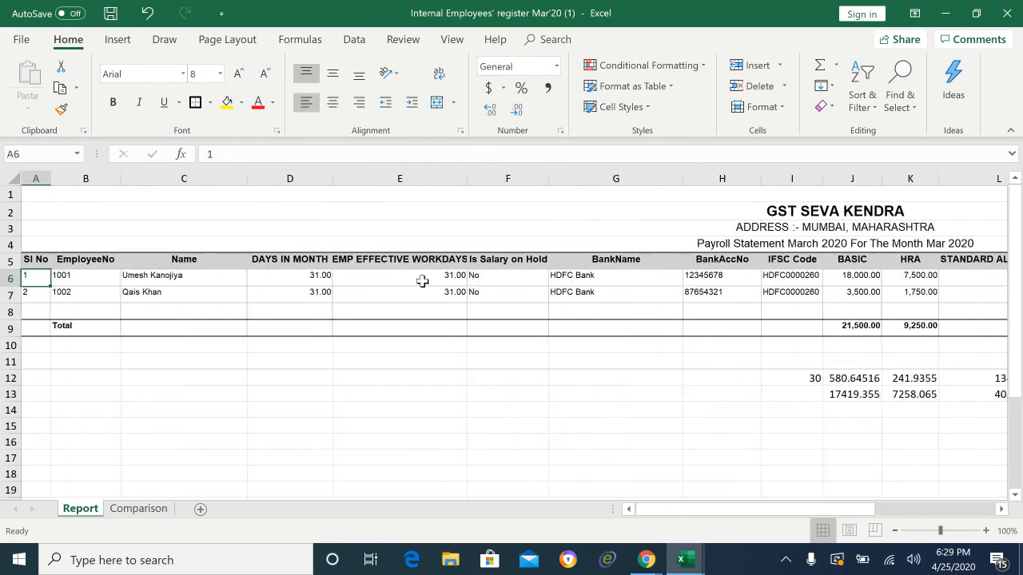
pyautogui.press('Right')
pyautogui.press('Down')
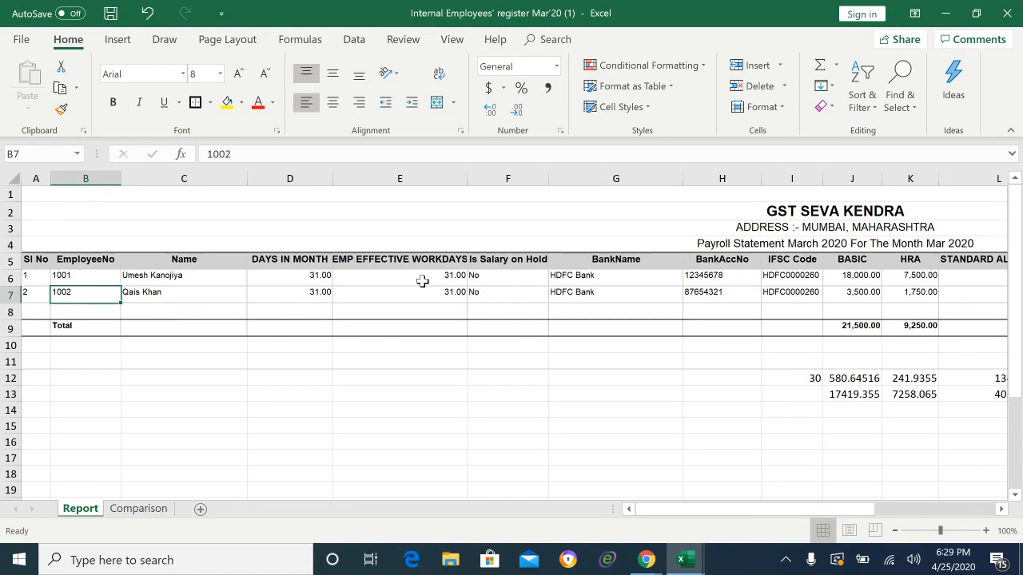
pyautogui.press('Down')
pyautogui.press('Down')
pyautogui.press('Down')
pyautogui.press('Down')
pyautogui.press('Down')
pyautogui.press('Down')
pyautogui.press('Down')
pyautogui.press('Down')
pyautogui.press('Down')
pyautogui.press('Down')
pyautogui.press('Up')
pyautogui.press('Up')
pyautogui.press('Up')
pyautogui.press('Up')
pyautogui.press('Up')
pyautogui.press('Up')
pyautogui.press('Up')
pyautogui.press('Up')
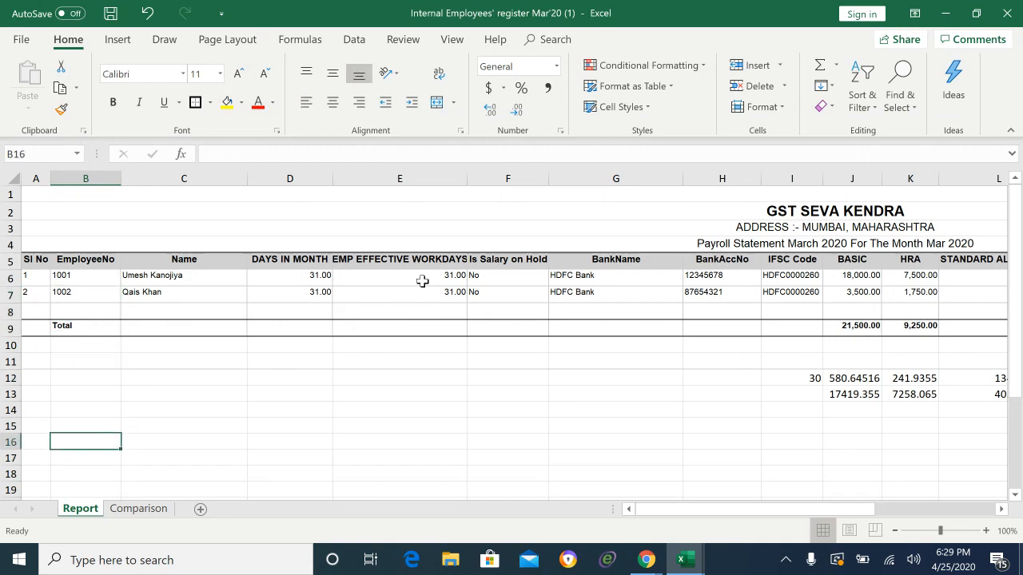
pyautogui.press('Right')
pyautogui.press('Right')
pyautogui.press('Right')
pyautogui.press('Right')
pyautogui.press('Right')
pyautogui.press('Right')
pyautogui.press('Right')
pyautogui.press('Right')
pyautogui.press('Right')
pyautogui.press('Right')
pyautogui.press('Right')
pyautogui.press('Right')
pyautogui.press('Right')
pyautogui.press('Right')
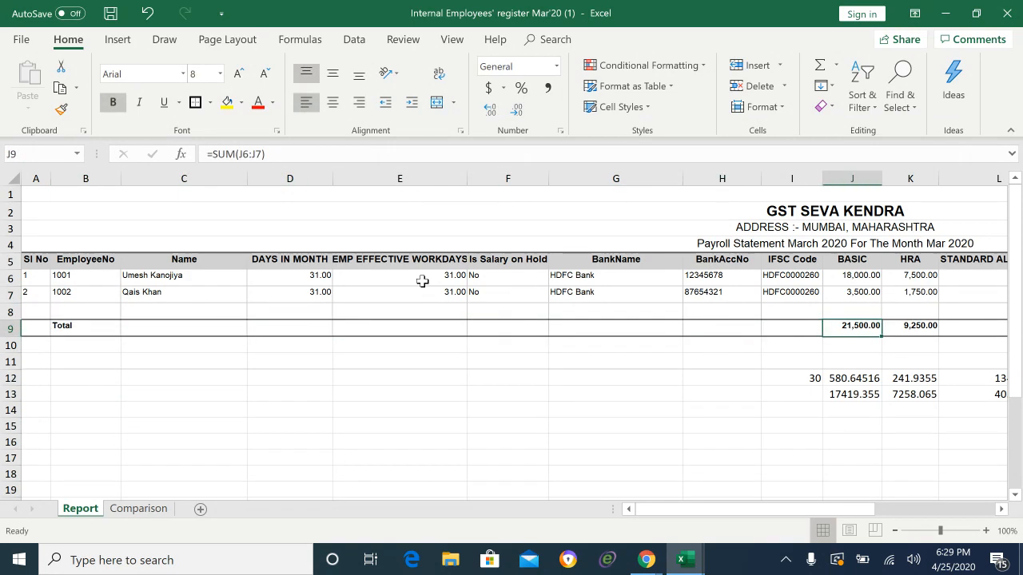
pyautogui.press('Right')
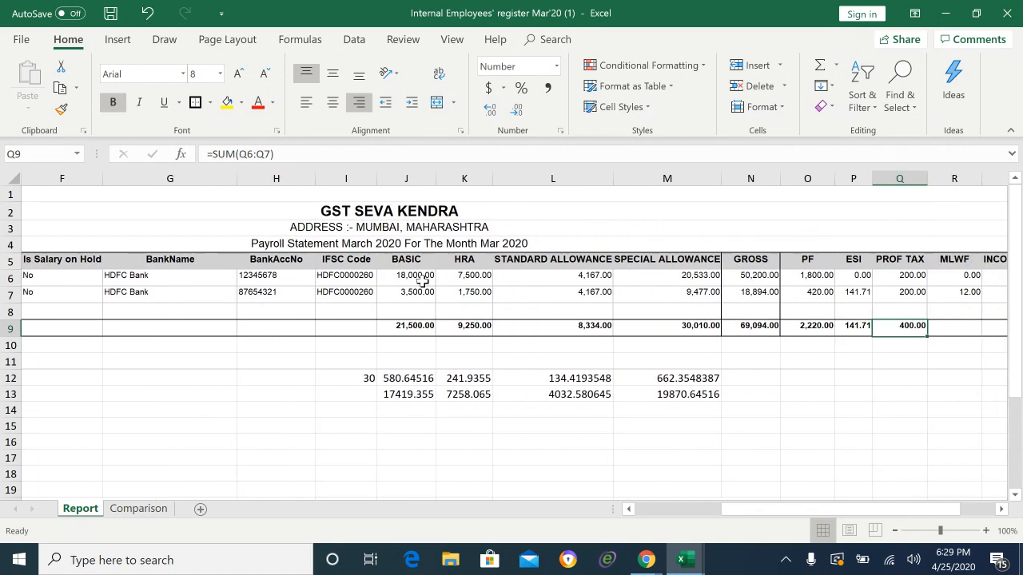
pyautogui.press('Right')
pyautogui.press('Right')
pyautogui.press('Right')
pyautogui.press('Right')
pyautogui.press('Right')
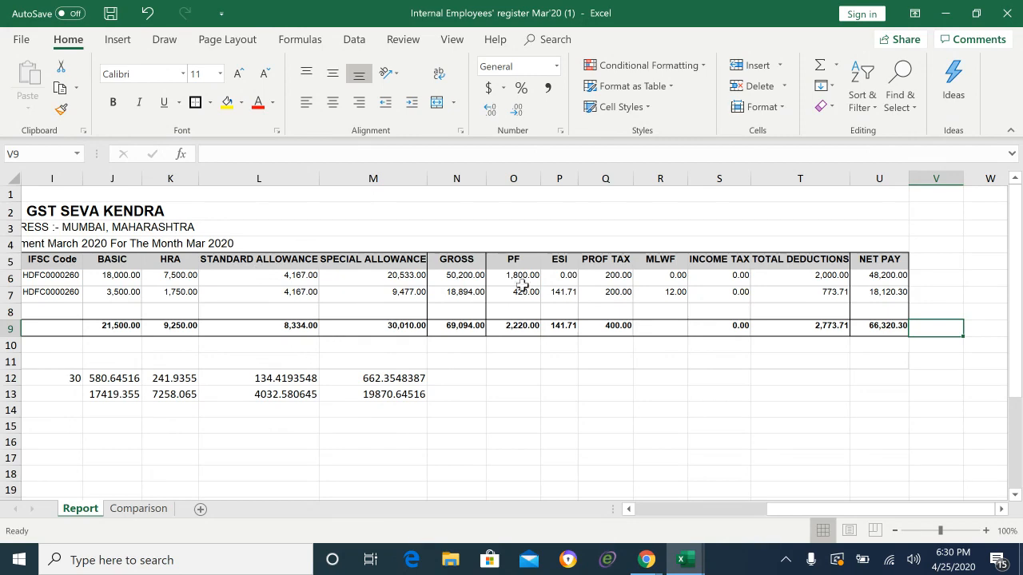
pyautogui.click(551, 292)
pyautogui.click(520, 293)
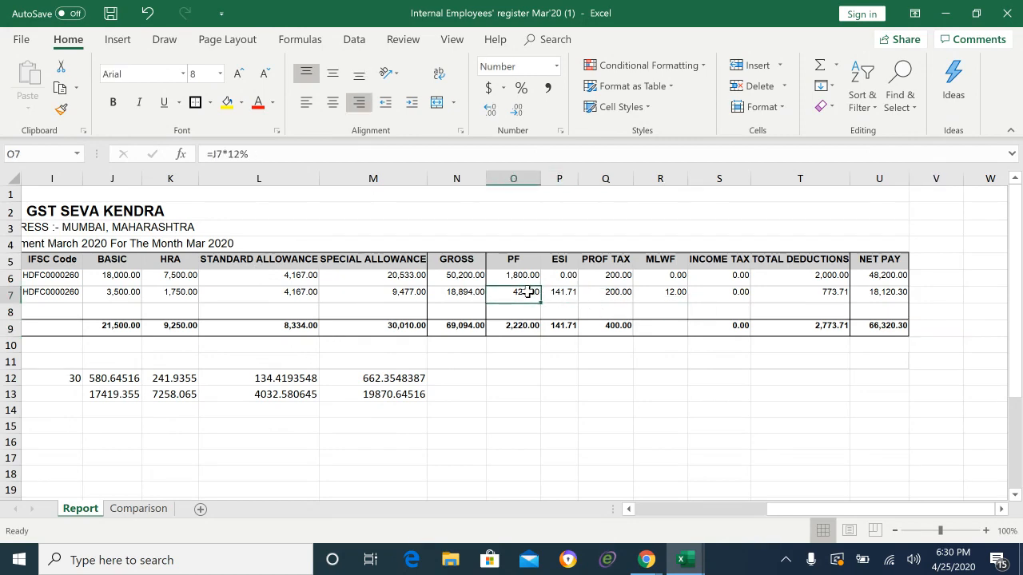
pyautogui.click(470, 290)
pyautogui.click(371, 294)
pyautogui.click(299, 293)
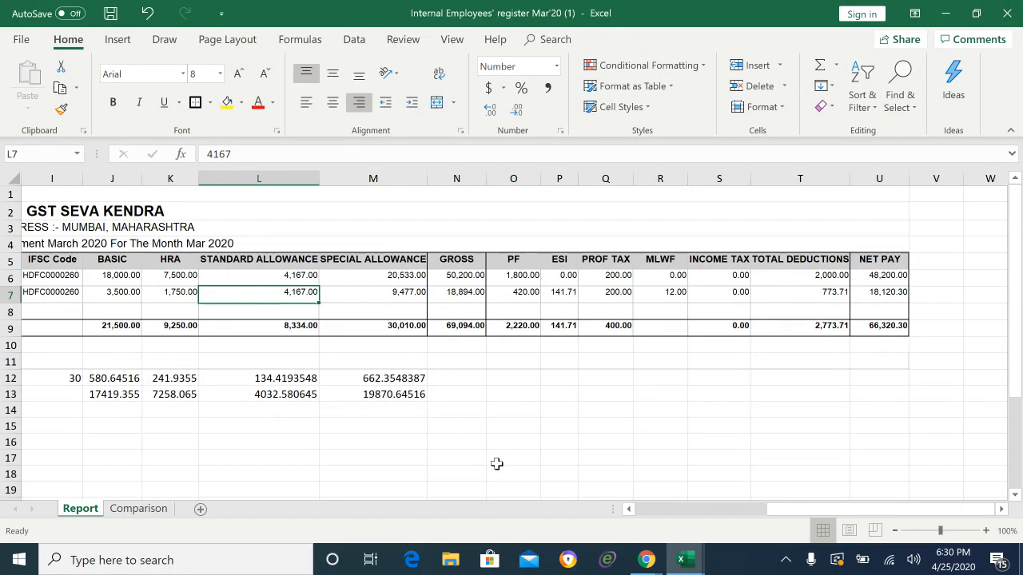
pyautogui.click(649, 561)
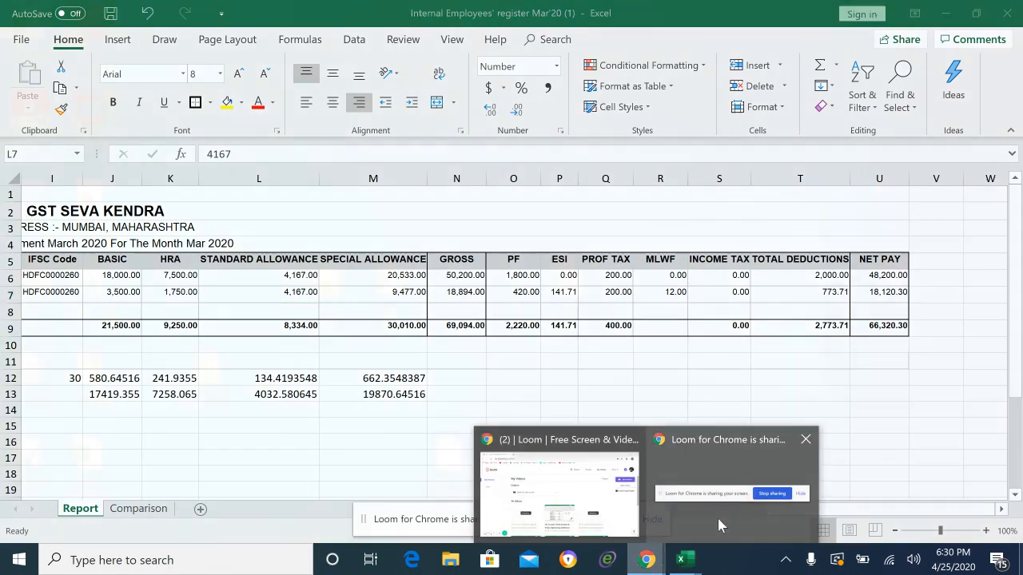